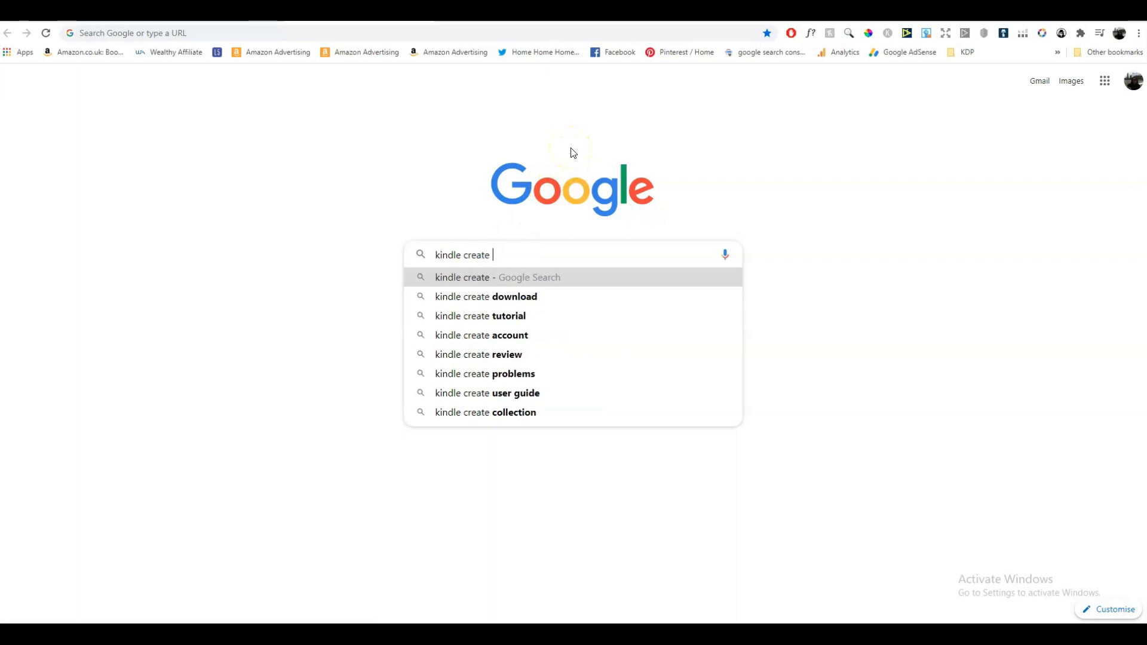
# Search Google for "kindle create download" and open Amazon's Kindle Create page
pyautogui.press('Return')
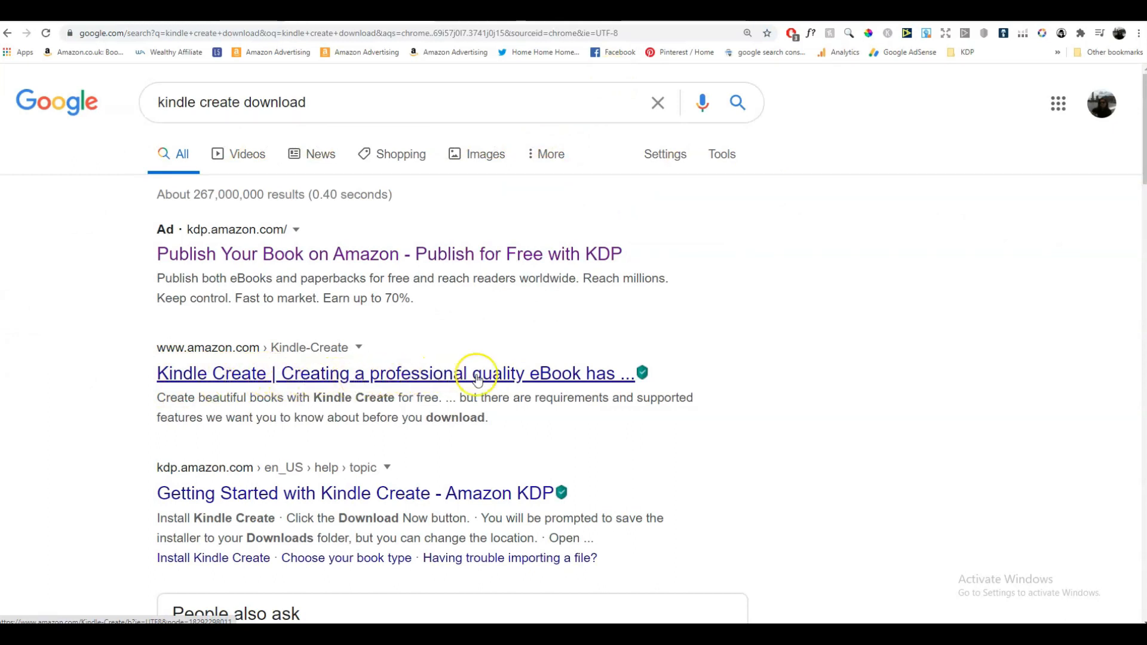
pyautogui.click(310, 378)
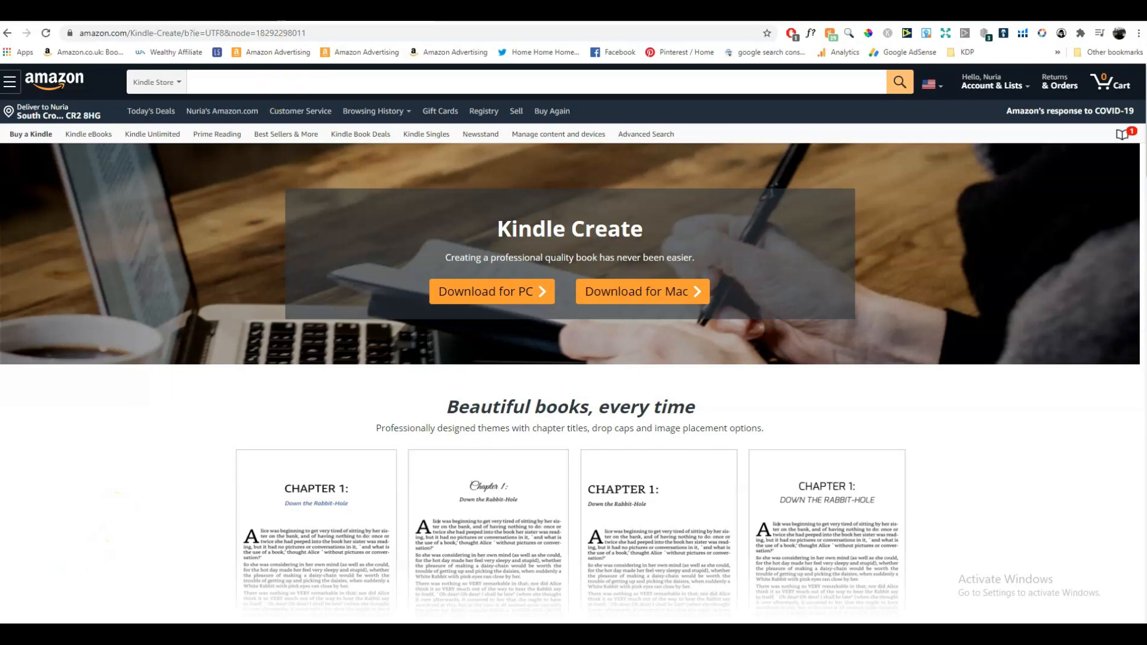
# Switch to the Tangent Templates KDP Helper and generate the dimensions for a 6 x 9 book with 100 pages
pyautogui.click(302, 12)
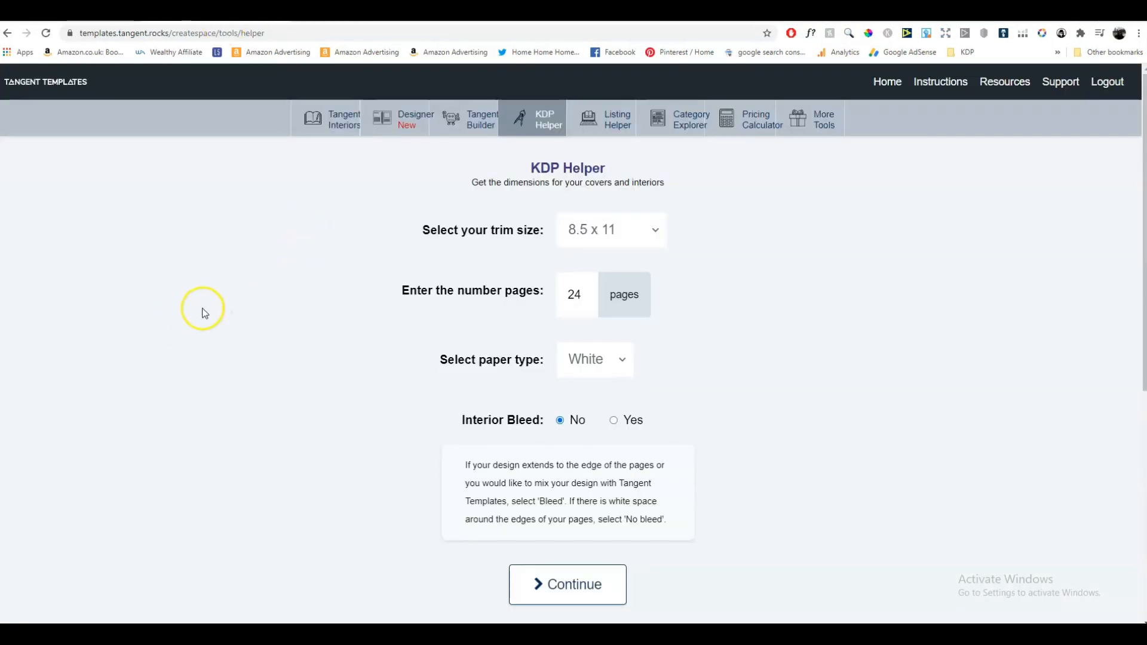
pyautogui.click(656, 233)
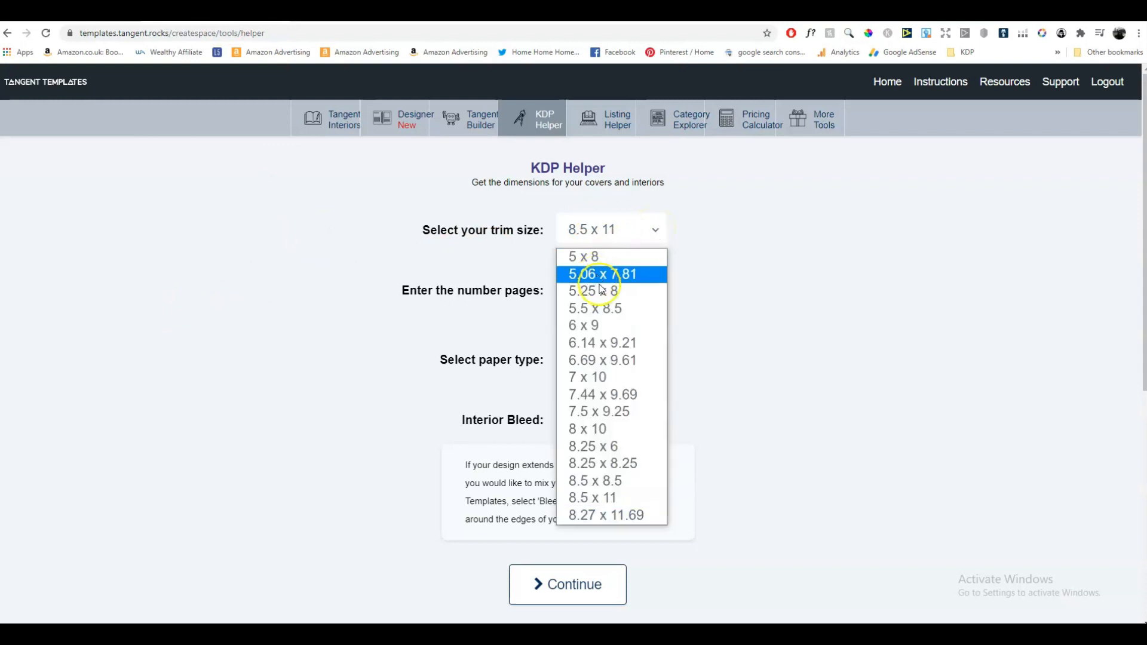
pyautogui.click(615, 324)
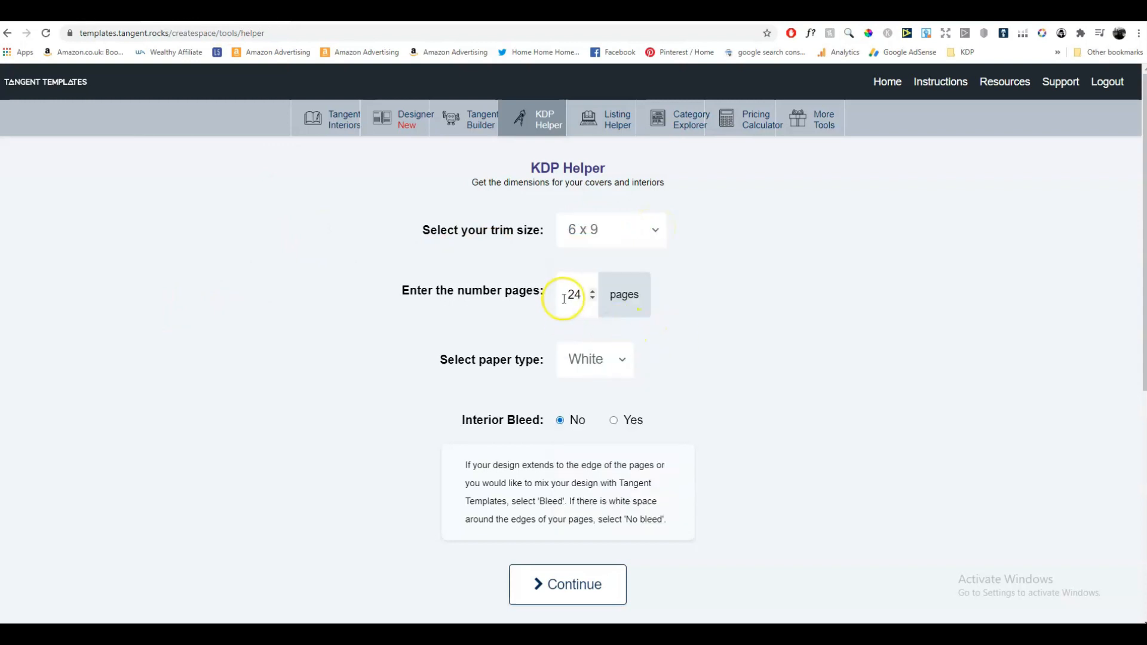
pyautogui.doubleClick(571, 295)
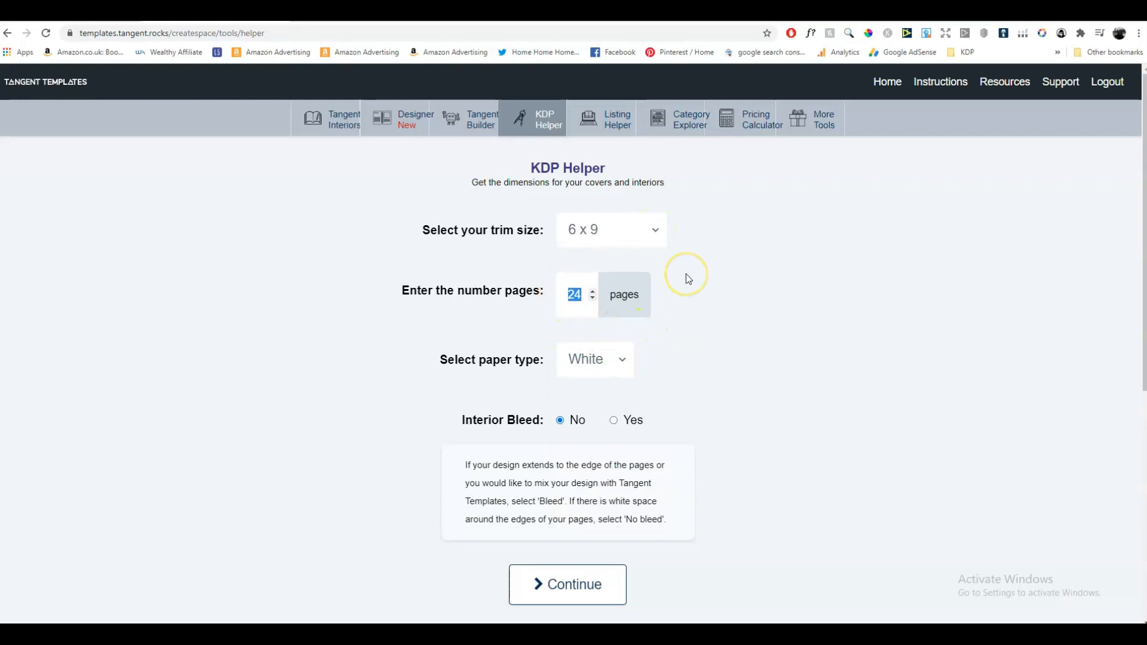
pyautogui.write('100')
pyautogui.scroll(-2, 730, 258)
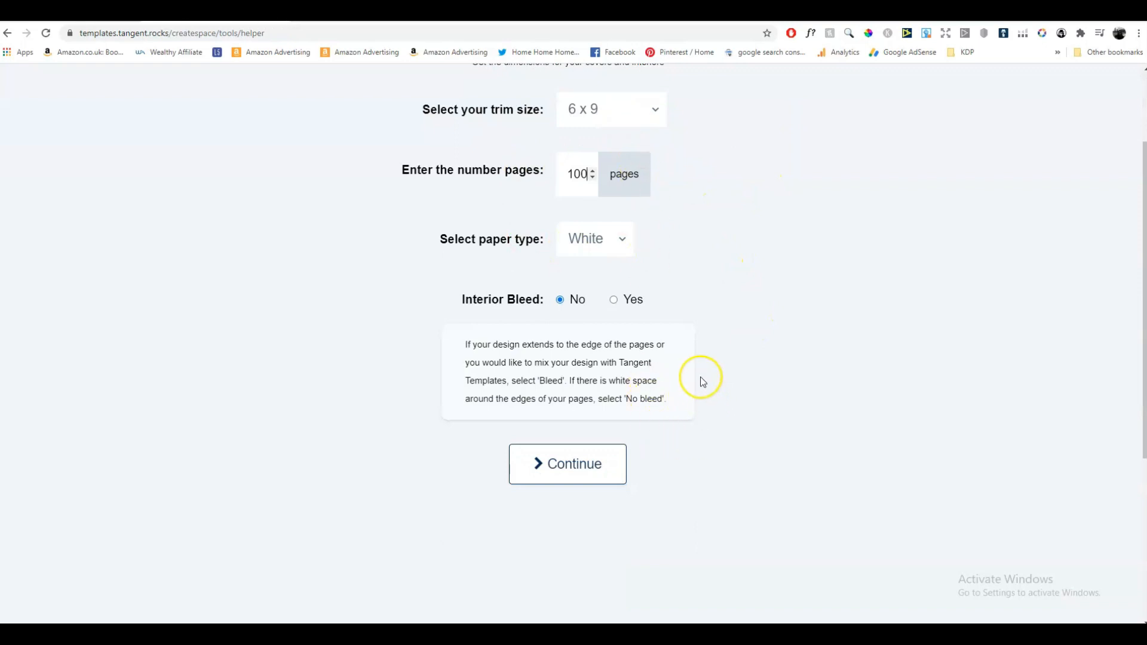
pyautogui.click(568, 466)
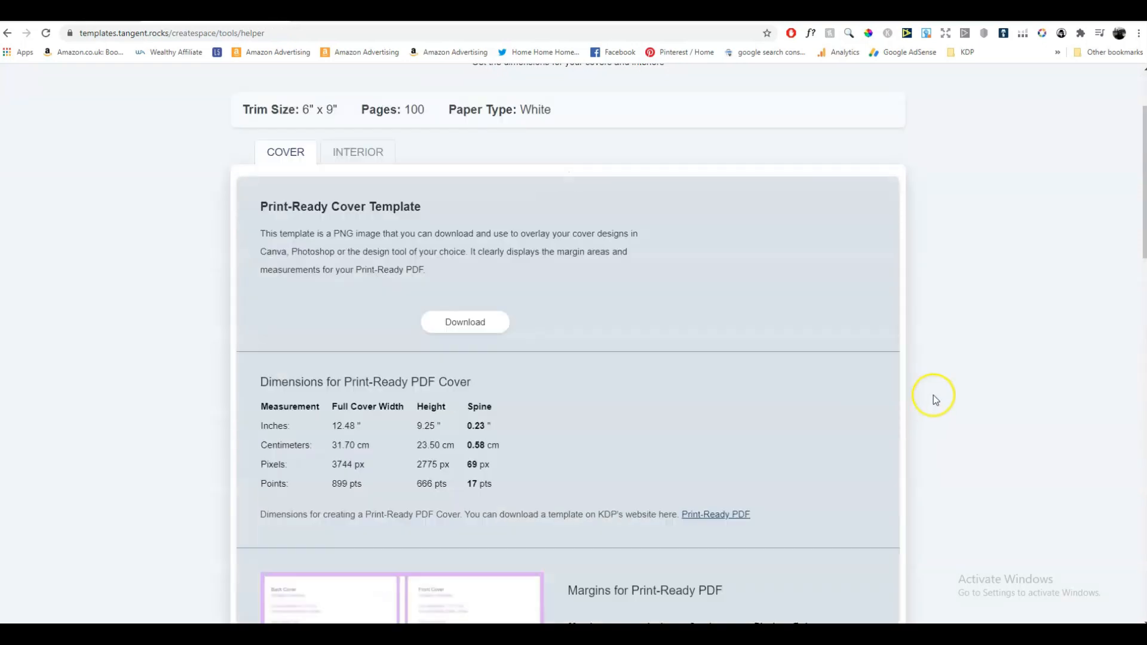
# Examine the print-ready cover dimensions, margins and the recommended Canva sizes for the KDP Cover Creator half cover
pyautogui.scroll(-1, 787, 418)
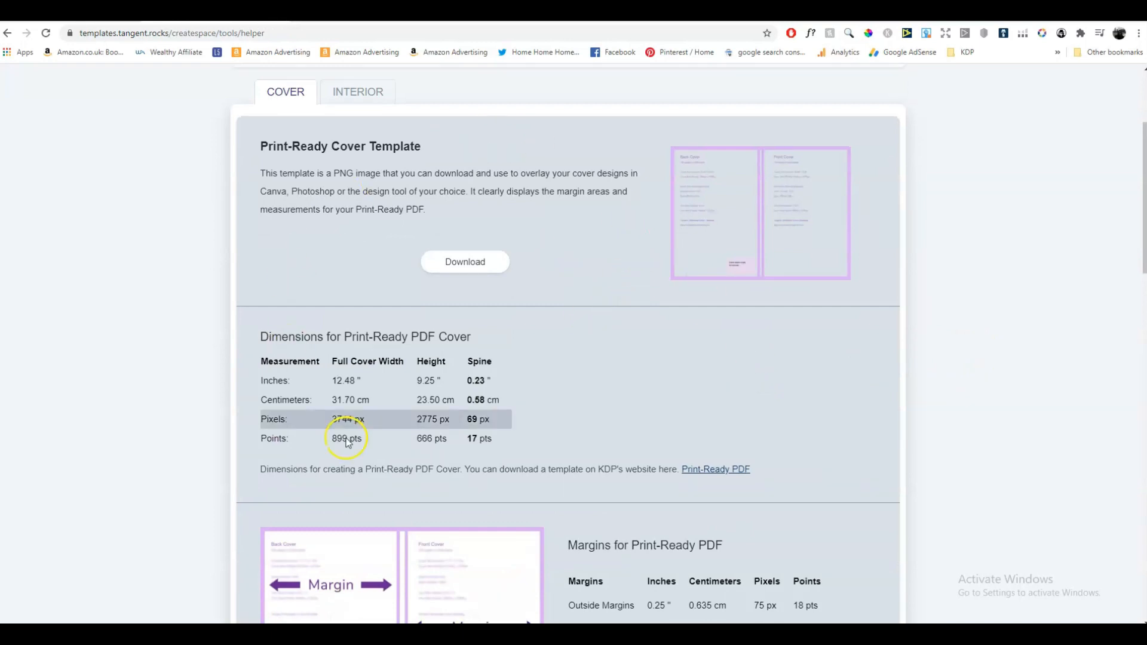
pyautogui.scroll(-6, 704, 383)
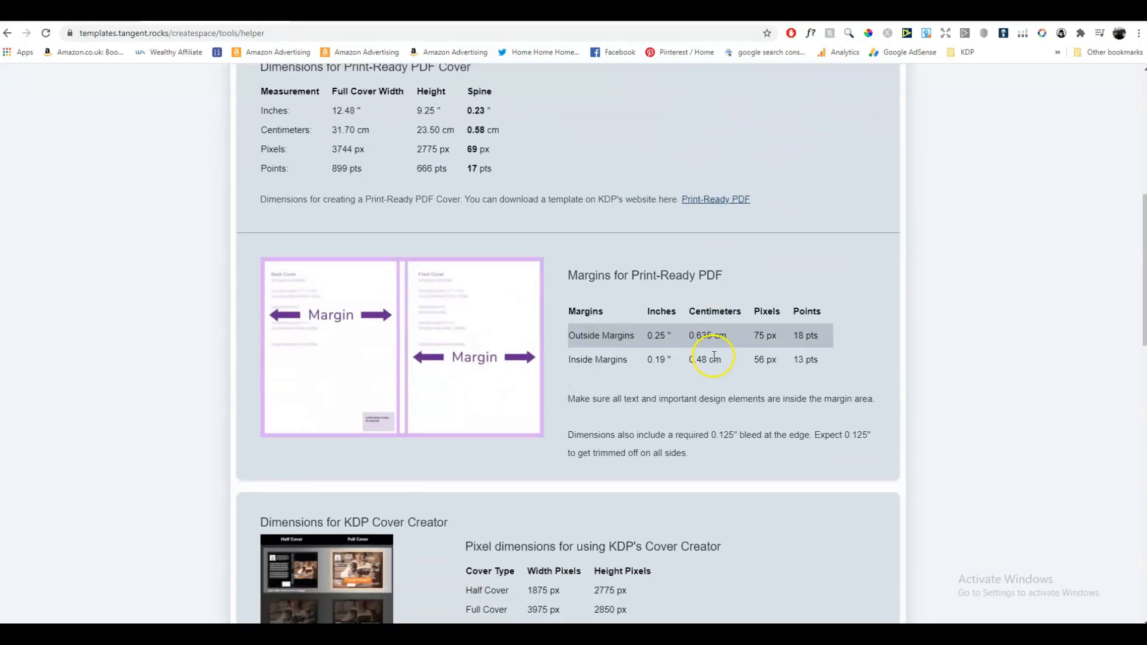
pyautogui.scroll(-4, 822, 415)
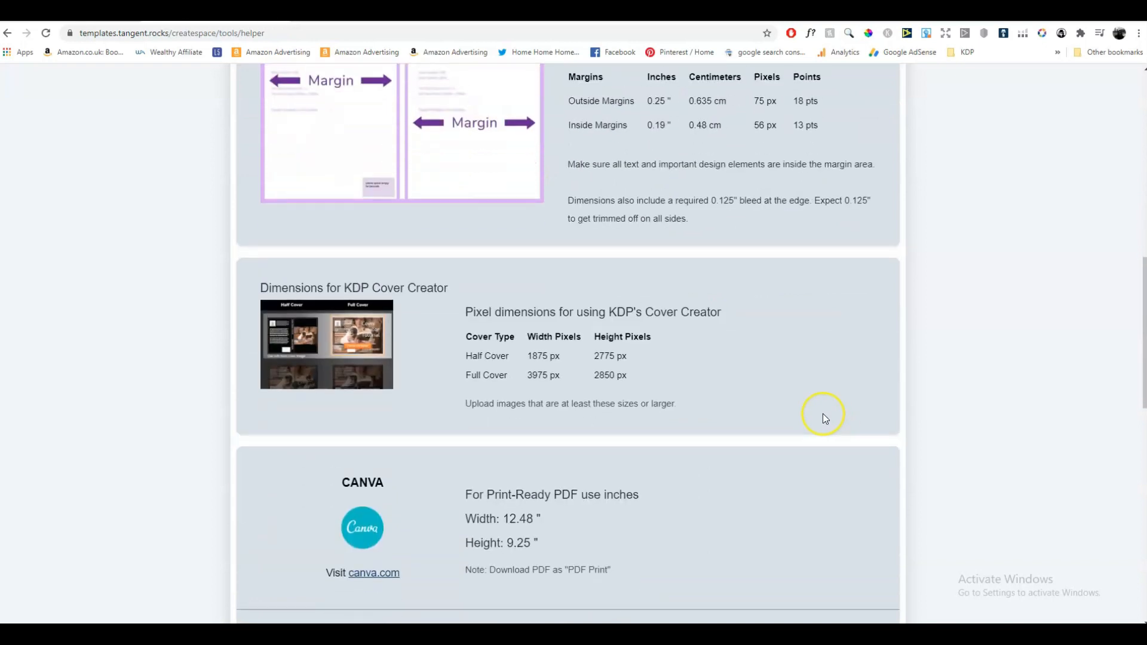
pyautogui.scroll(-1, 801, 417)
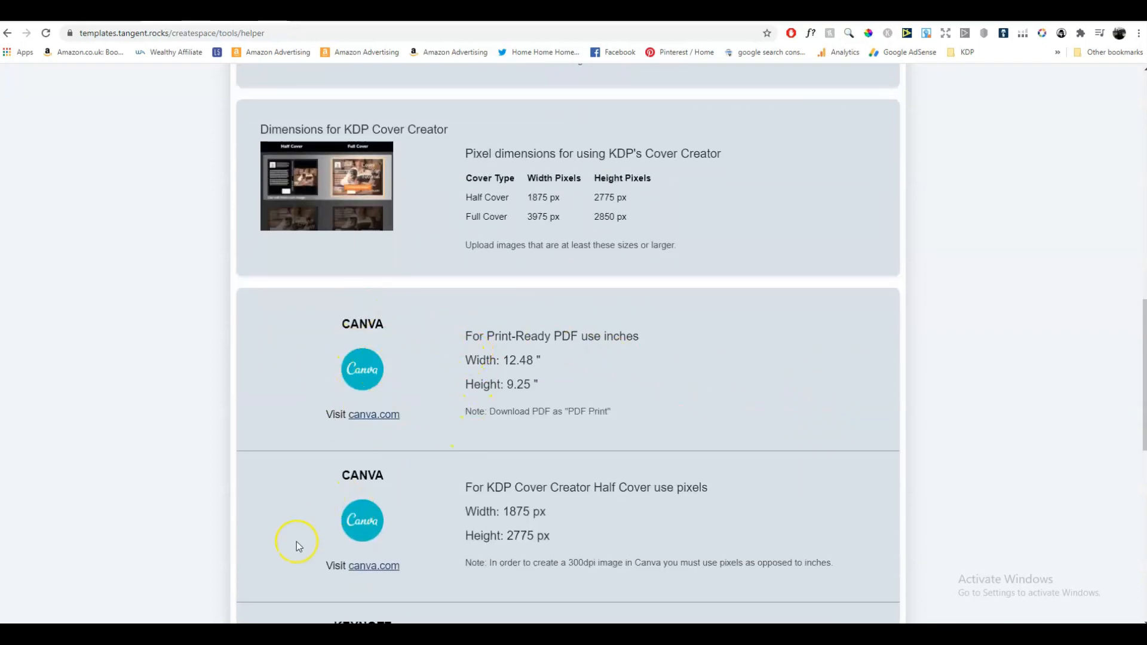
pyautogui.scroll(-4, 835, 438)
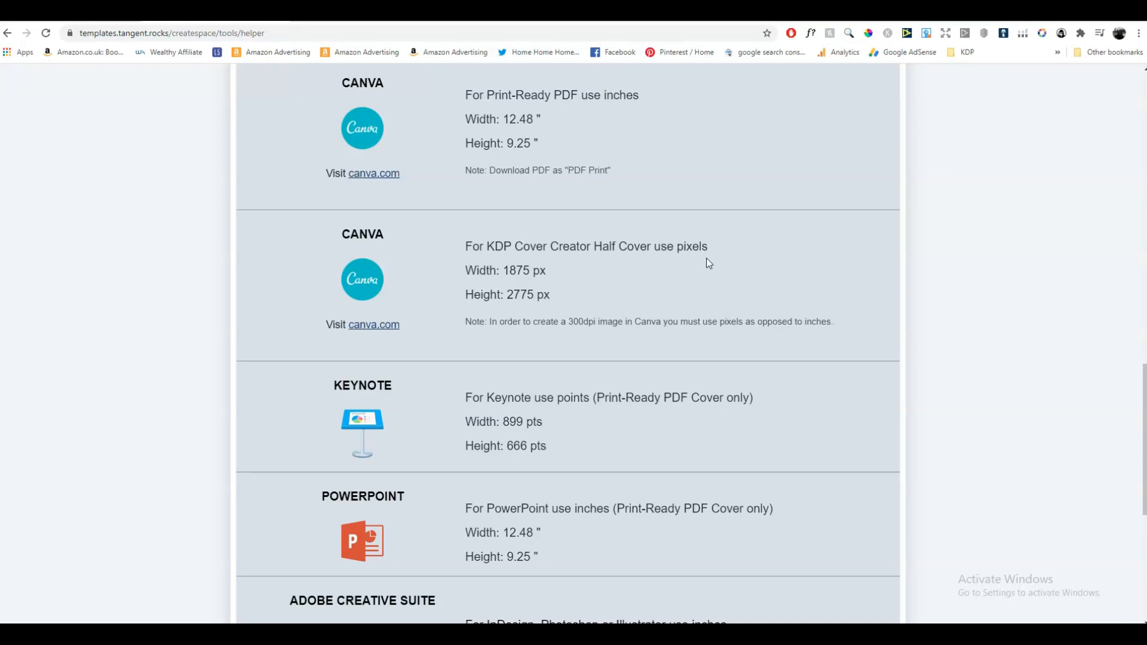
pyautogui.click(575, 97)
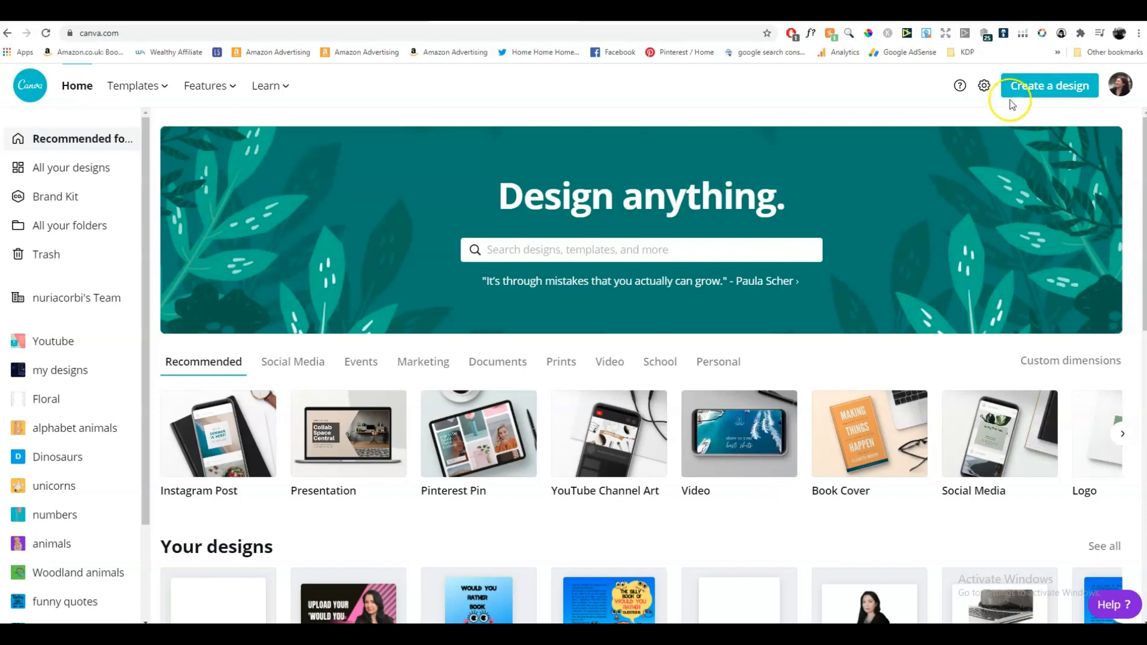
# In Canva, create a new design with custom dimensions of 1875 x 2775 px, matching the half cover size
pyautogui.click(1026, 90)
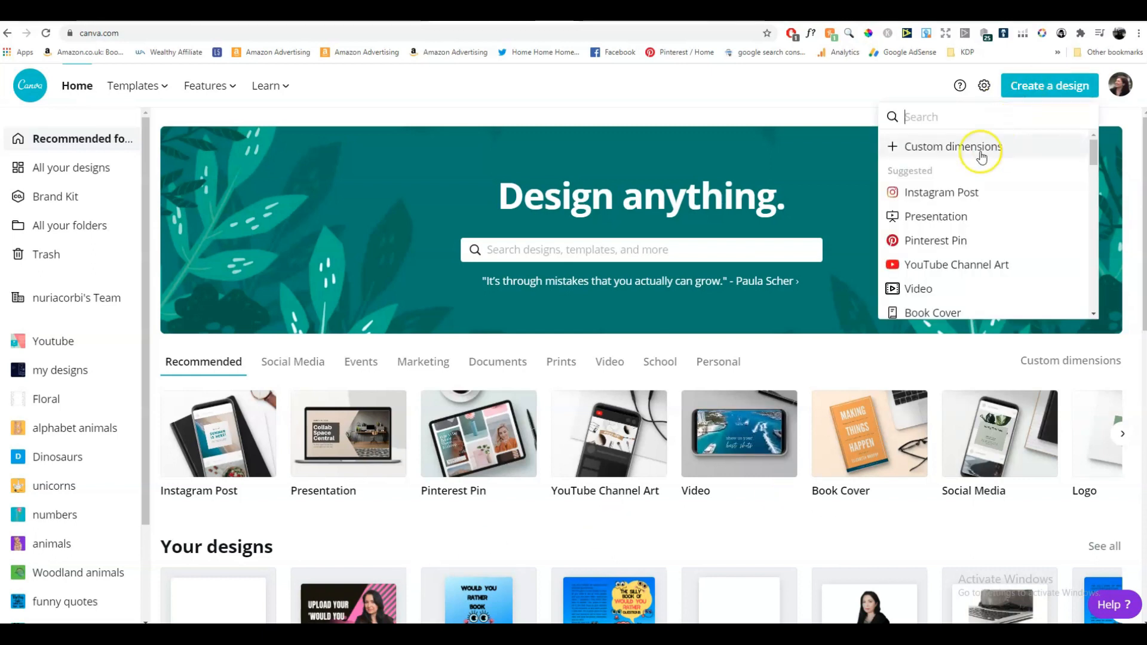
pyautogui.click(982, 154)
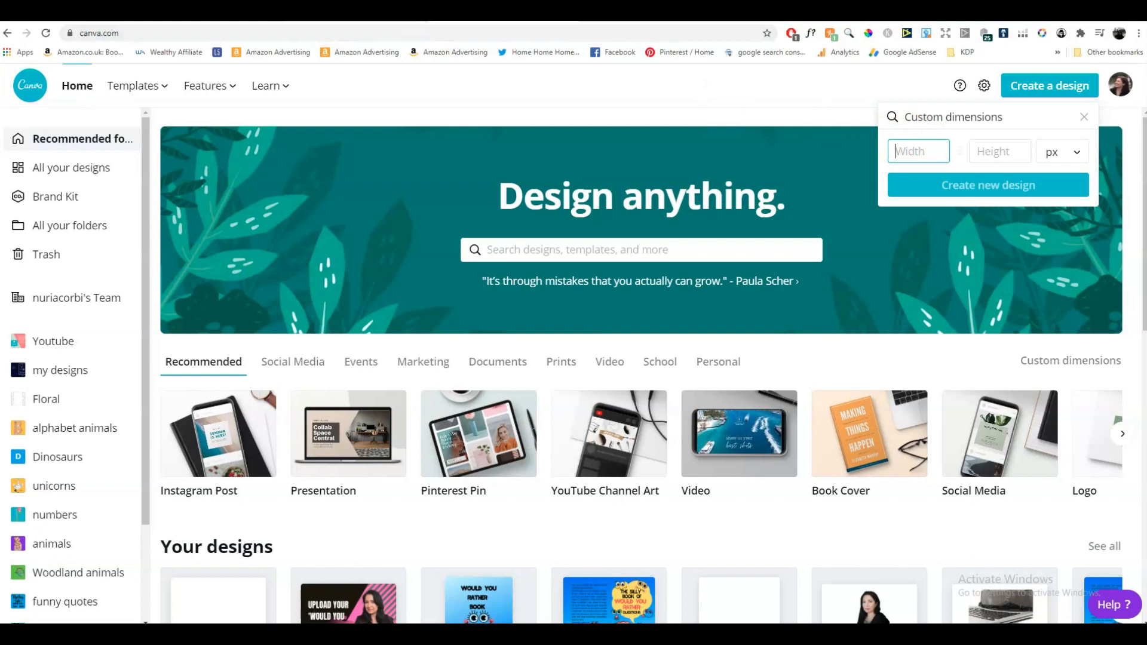
pyautogui.click(334, 9)
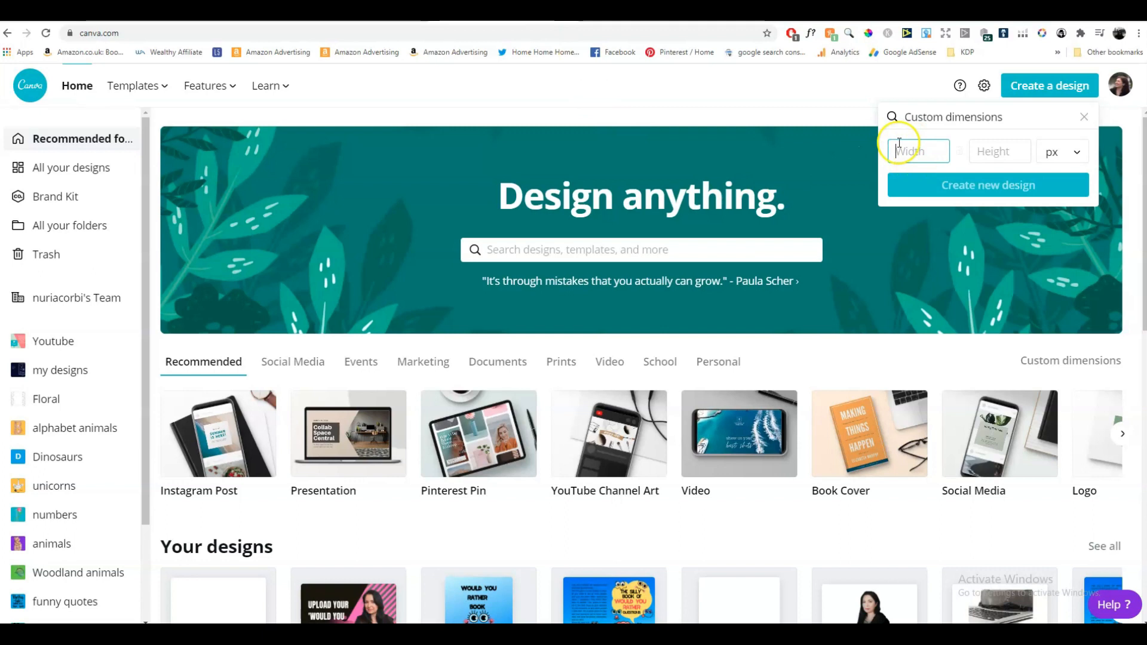
pyautogui.write('1875')
pyautogui.press('Tab')
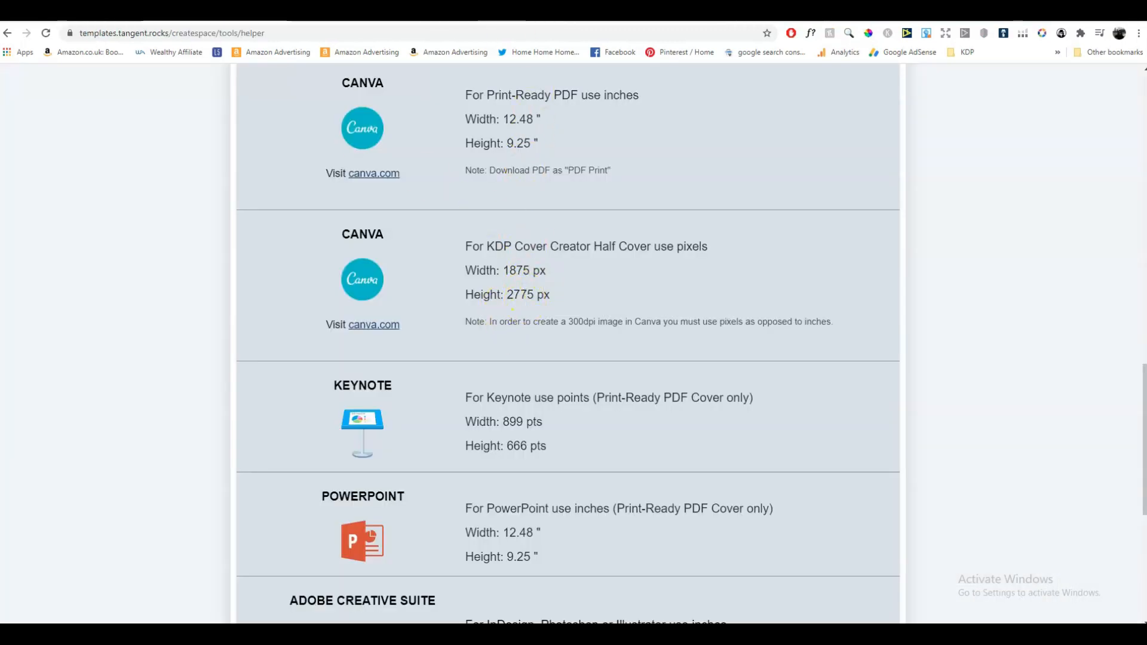
pyautogui.click(458, 13)
pyautogui.write('2775')
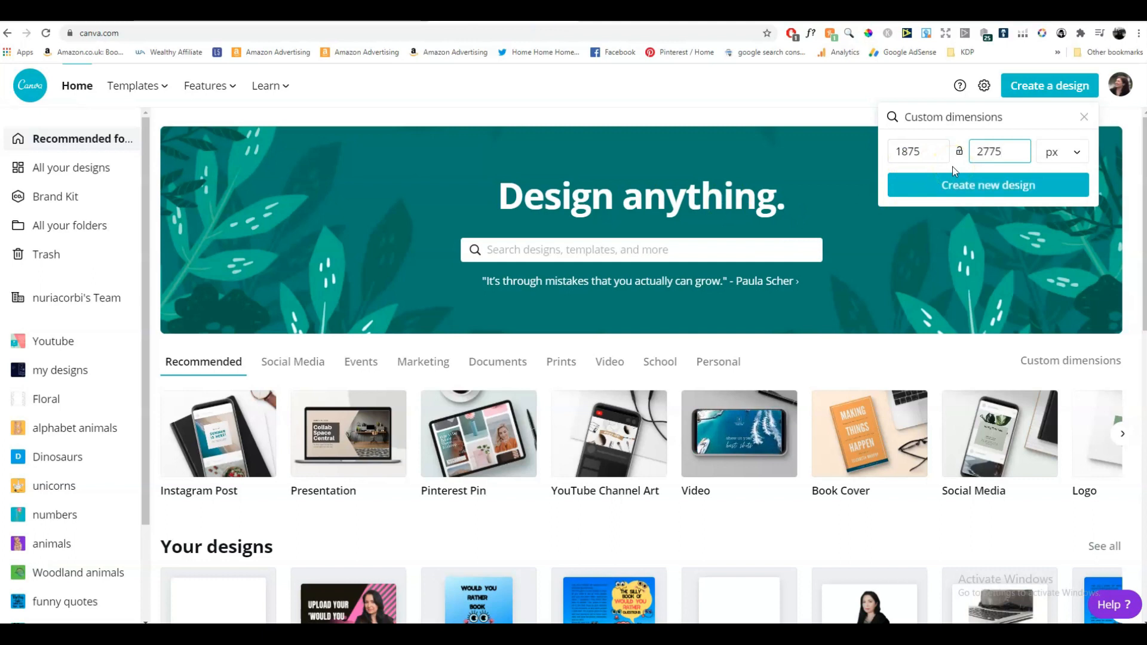
pyautogui.click(959, 185)
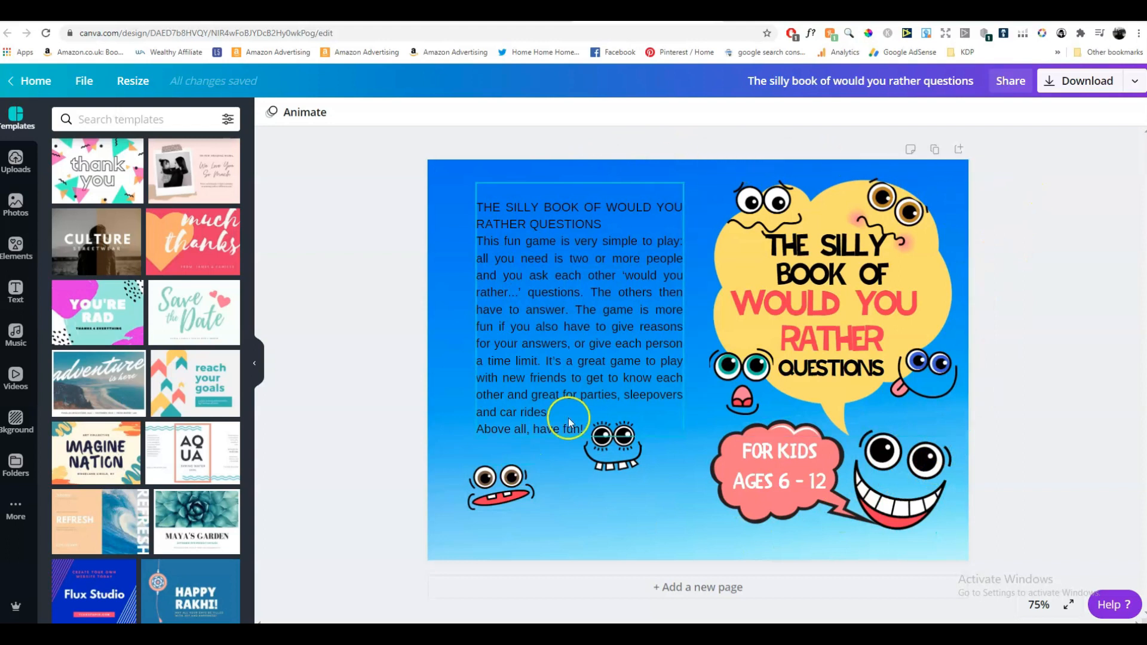
# Download the full "The silly book of would you rather questions" cover design as a JPG at 100% quality
pyautogui.click(1135, 81)
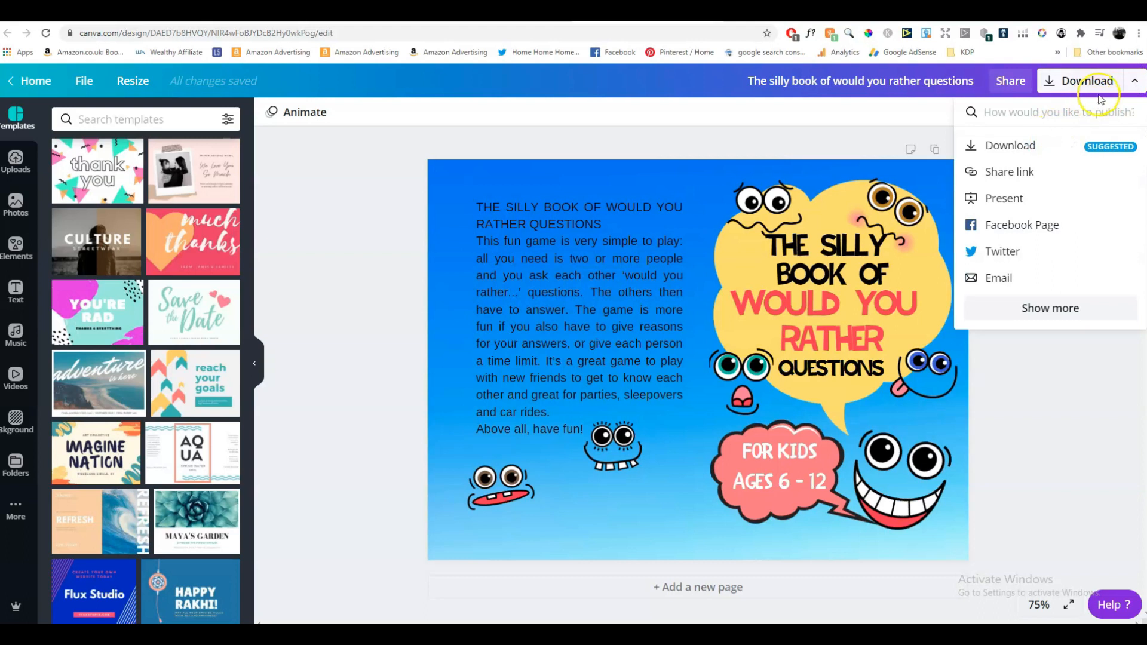
pyautogui.click(1085, 81)
pyautogui.click(1076, 172)
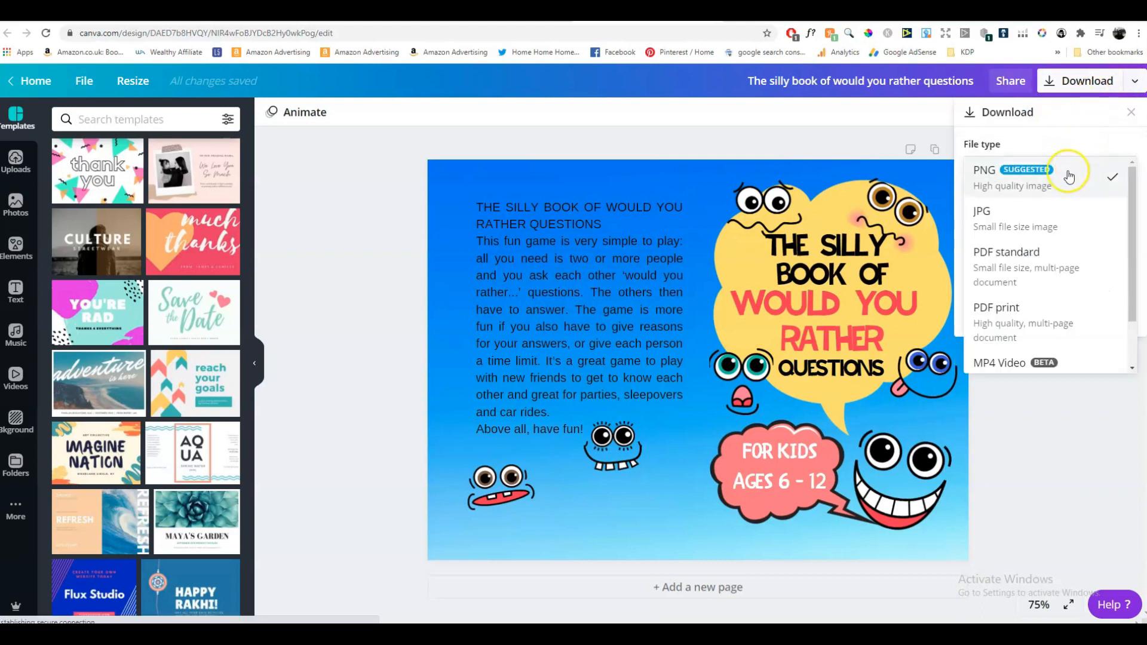
pyautogui.click(1045, 226)
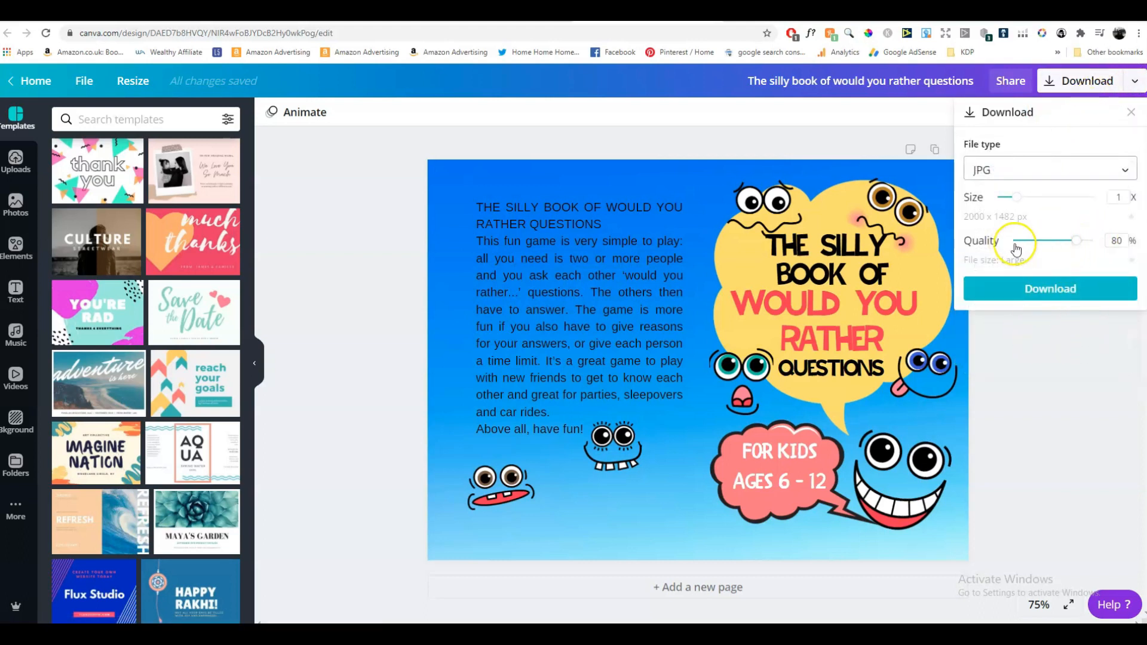
pyautogui.moveTo(1075, 245); pyautogui.dragTo(1096, 240)
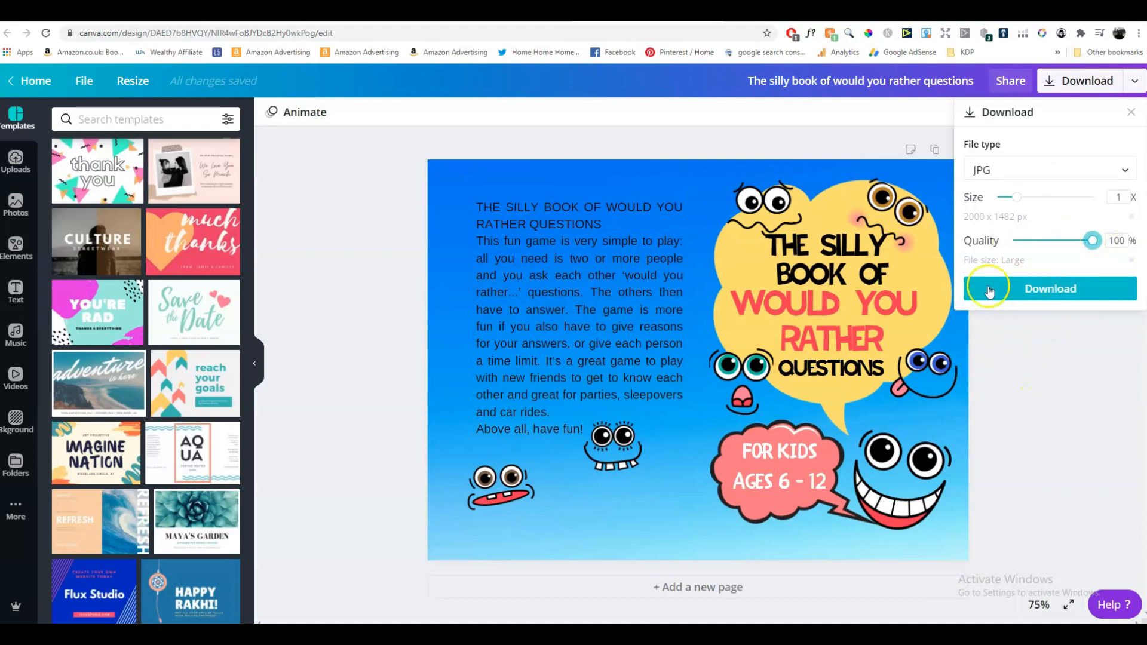
pyautogui.click(1032, 289)
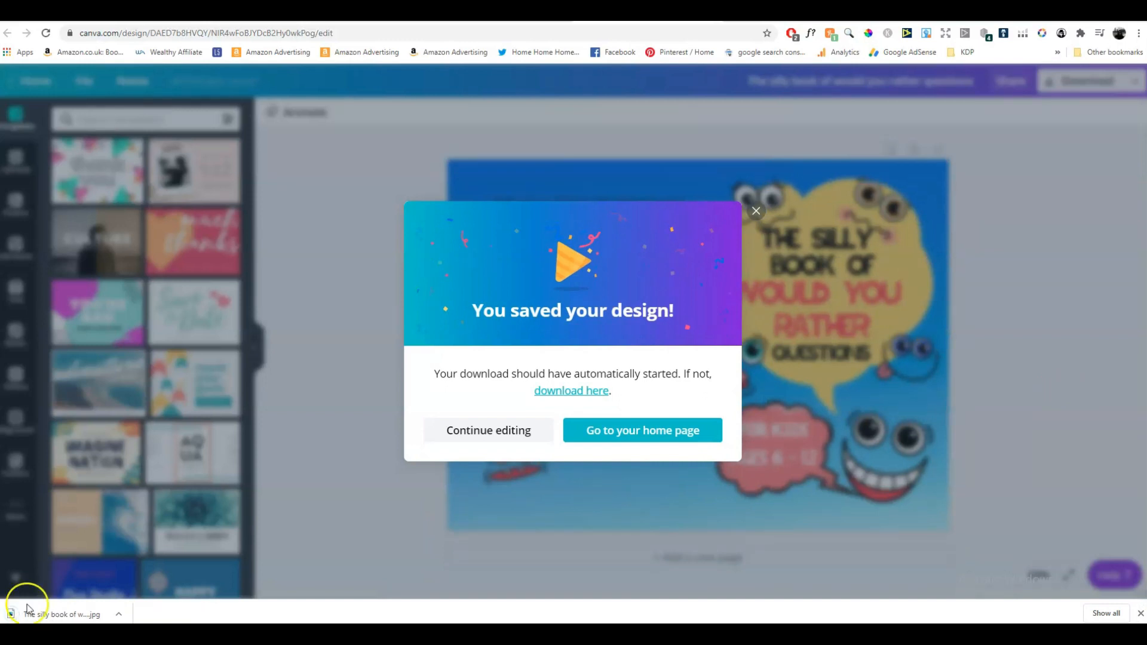
pyautogui.click(754, 209)
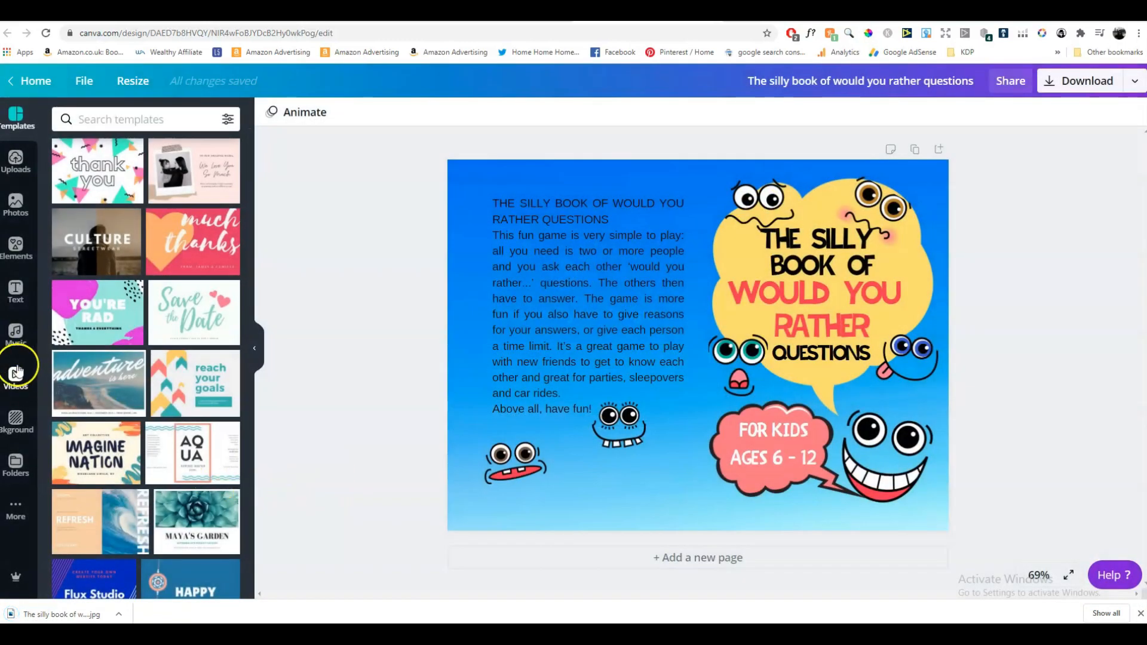
# Upload the downloaded cover JPG to Canva and add it to the blank 1875 x 2775 px design
pyautogui.click(16, 161)
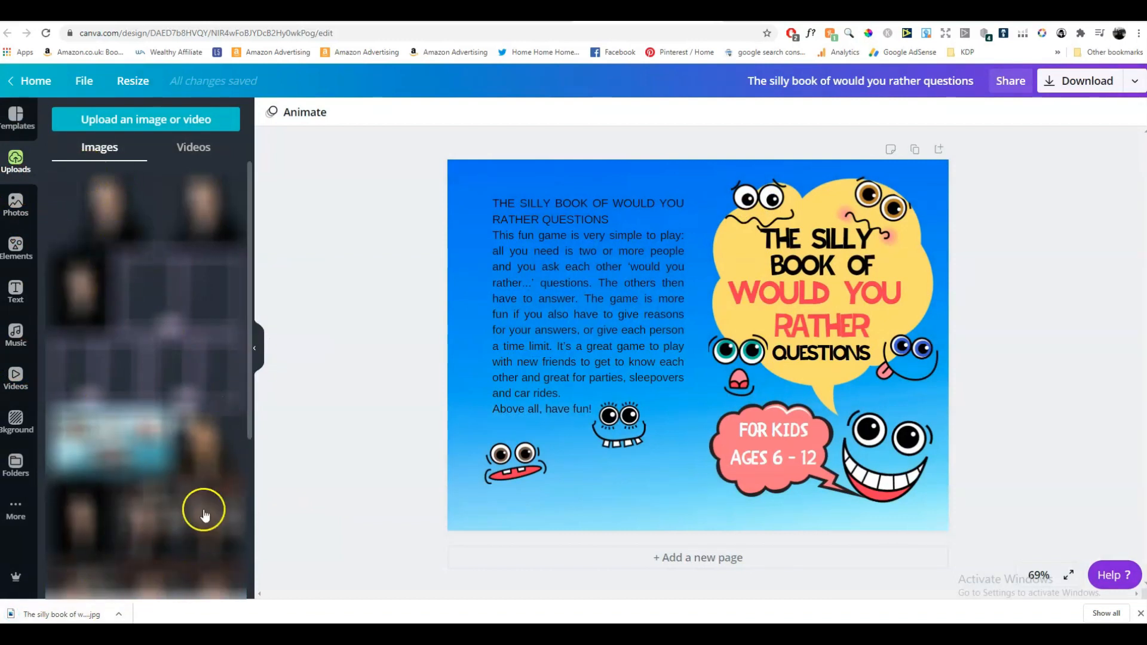
pyautogui.moveTo(66, 612); pyautogui.dragTo(105, 195)
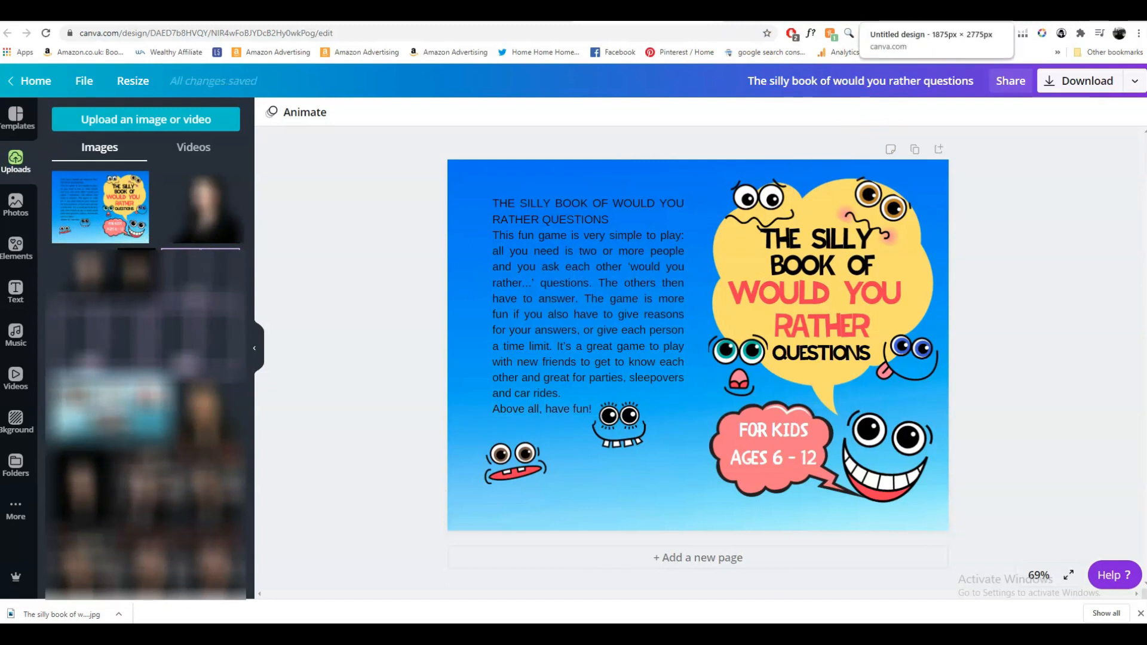
pyautogui.click(896, 14)
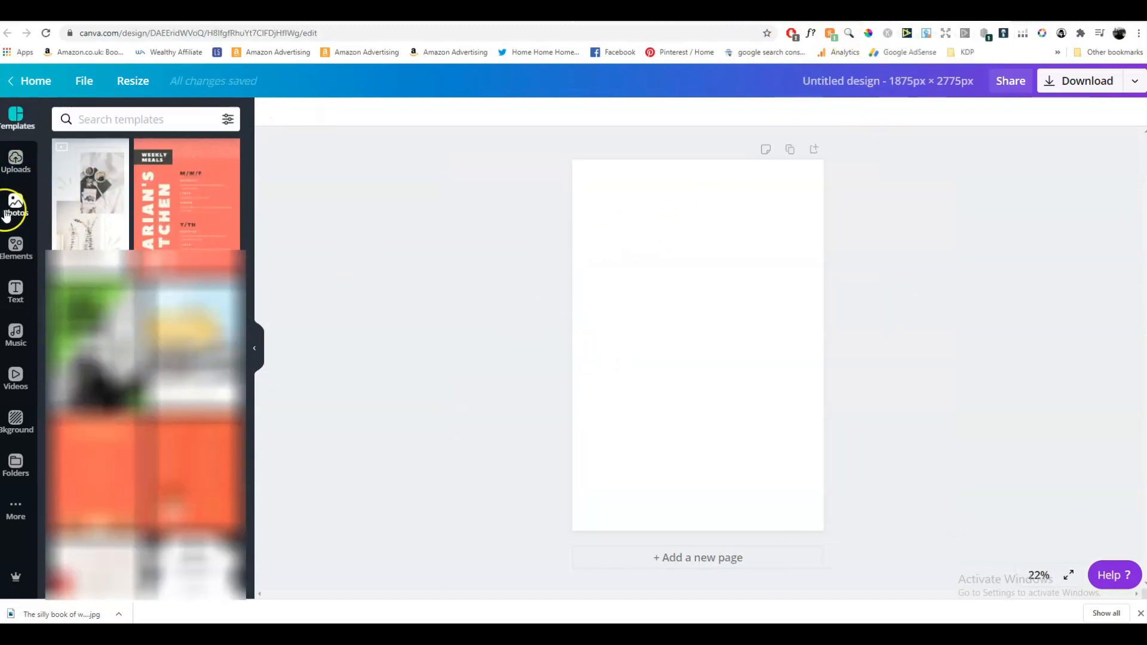
pyautogui.click(18, 163)
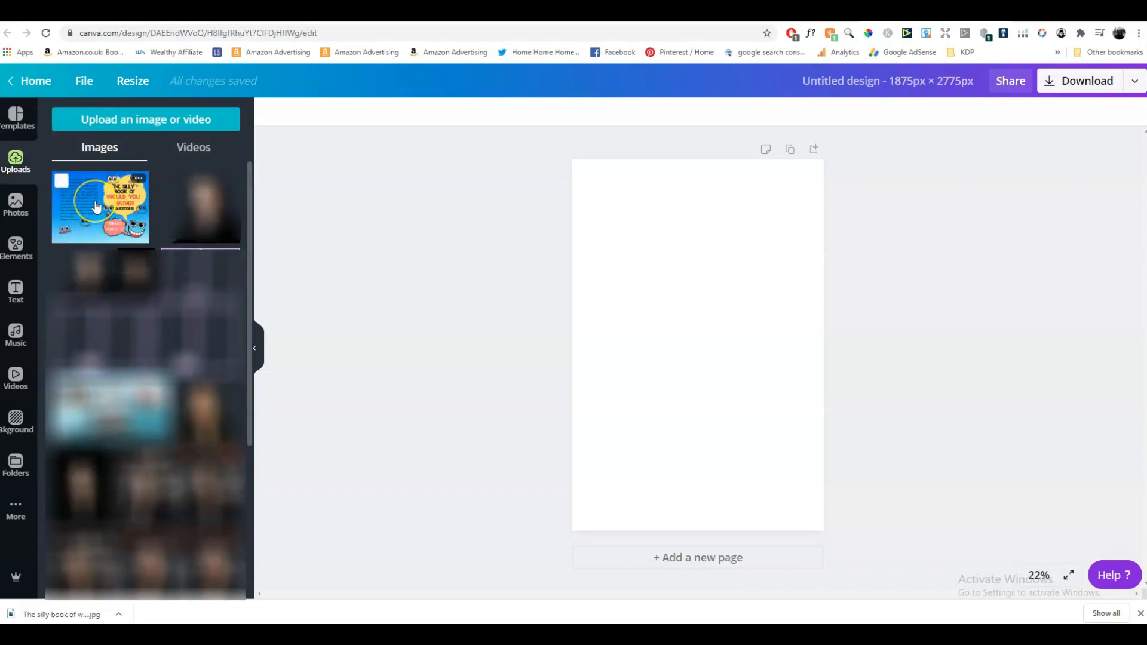
pyautogui.click(96, 206)
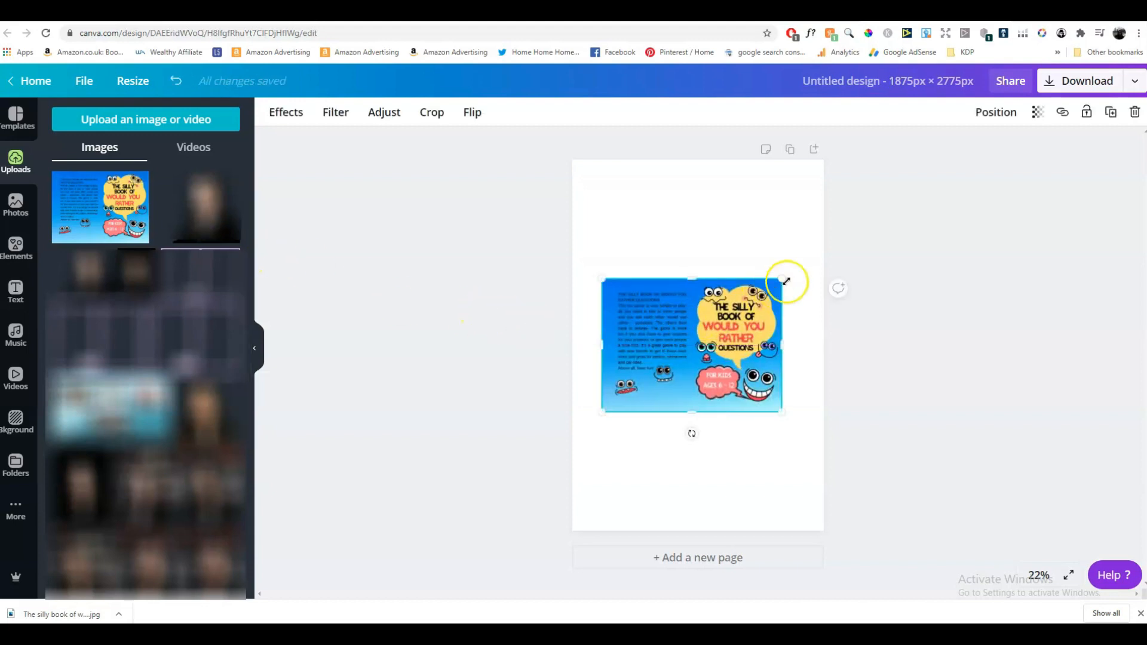
# Enlarge the cover image and crop away its back cover so the front cover spans the page's full width
pyautogui.moveTo(787, 279); pyautogui.dragTo(823, 247)
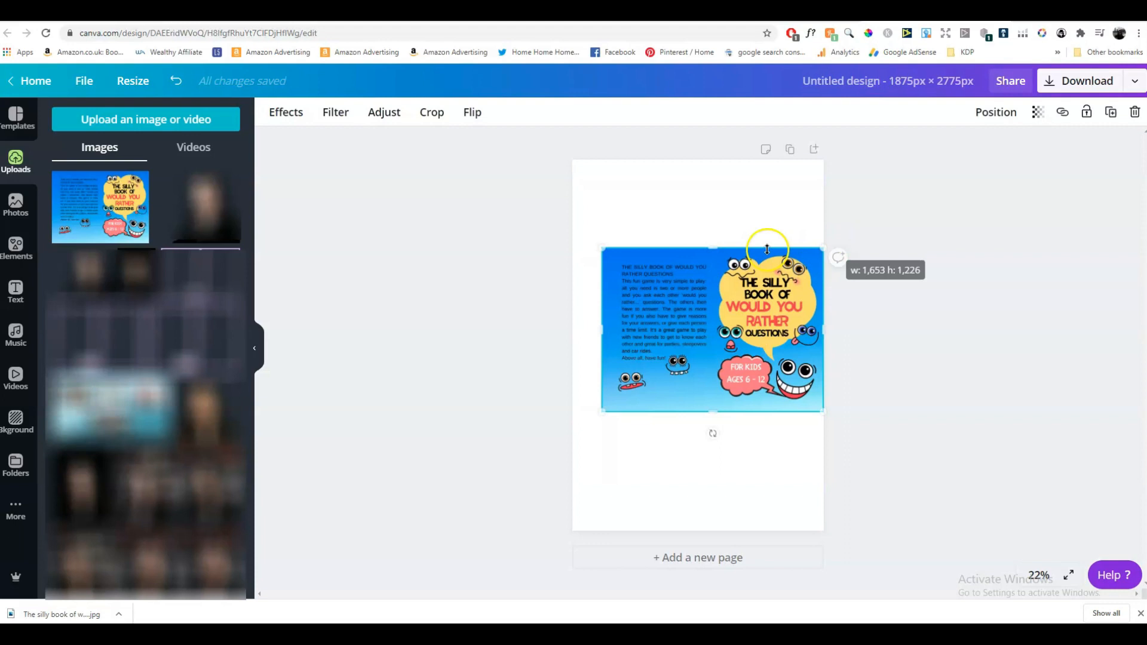
pyautogui.moveTo(605, 248); pyautogui.dragTo(573, 226)
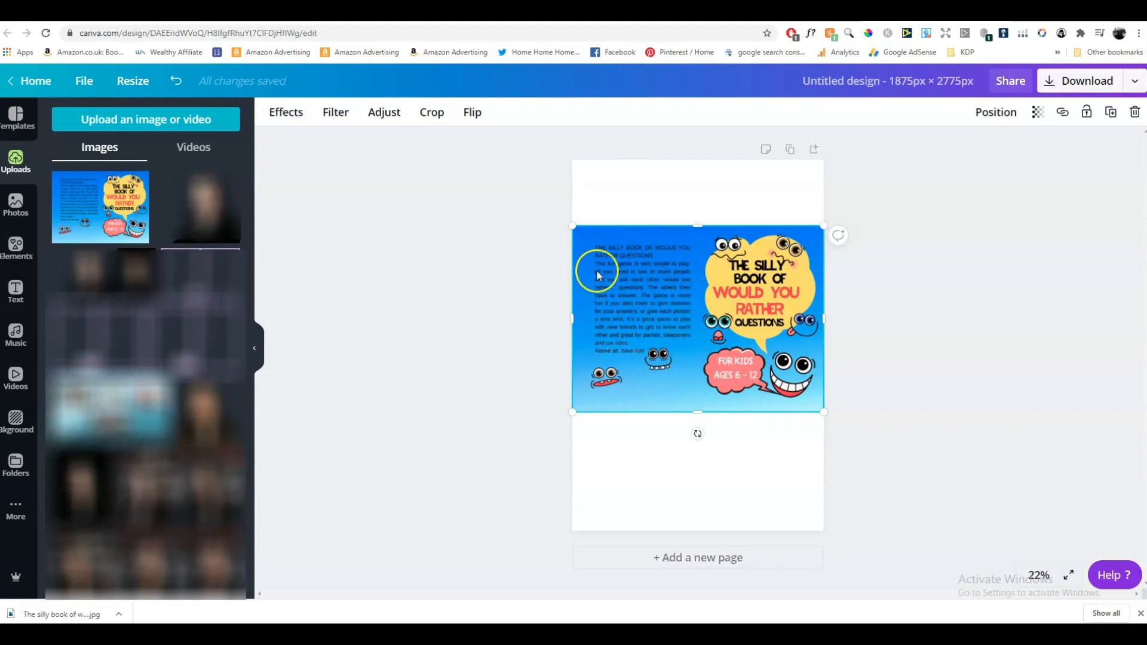
pyautogui.moveTo(572, 317); pyautogui.dragTo(693, 317)
pyautogui.moveTo(692, 226); pyautogui.dragTo(632, 163)
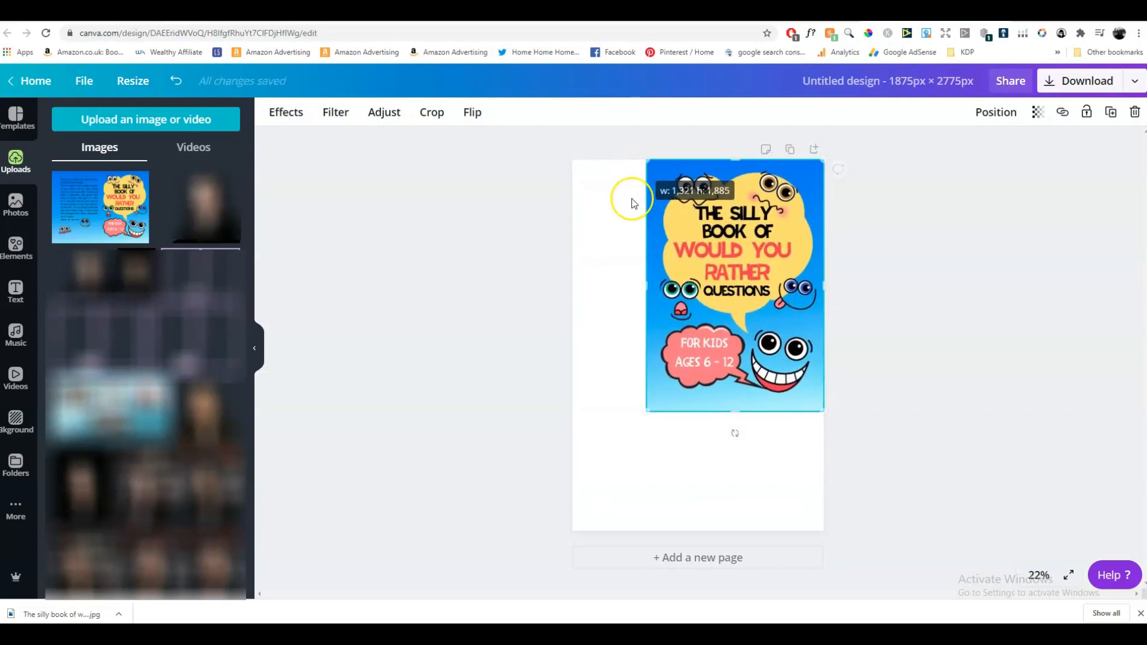
pyautogui.moveTo(644, 415); pyautogui.dragTo(572, 518)
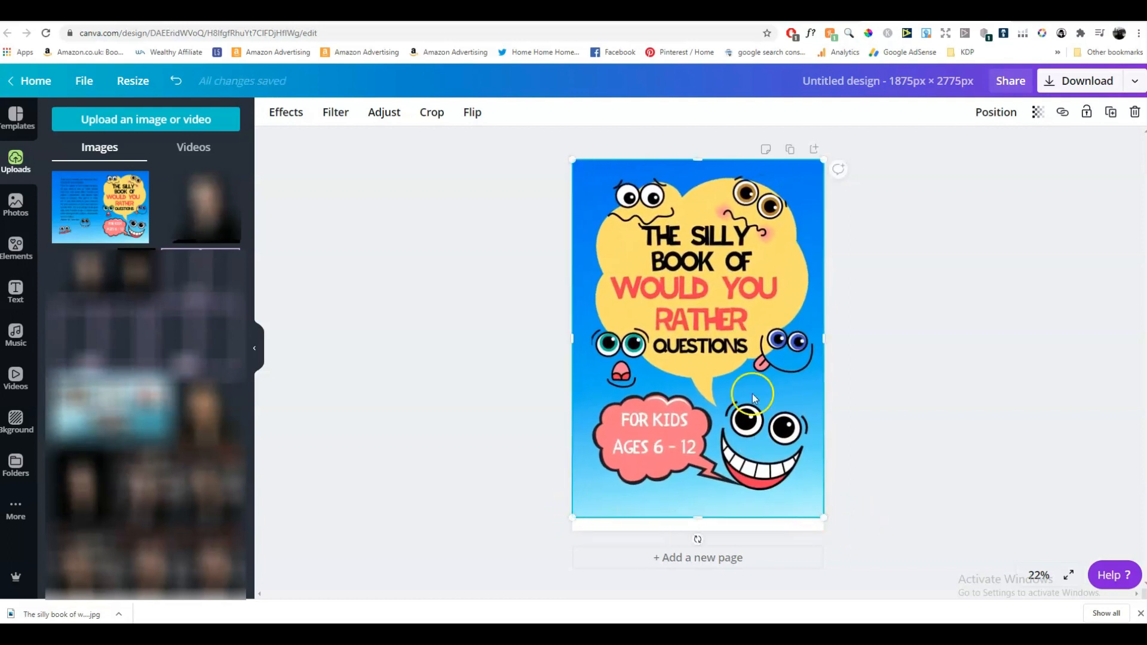
# Trim the cover image's side edge and scale the image to fill the whole 1875 x 2775 px page
pyautogui.moveTo(572, 338); pyautogui.dragTo(576, 335)
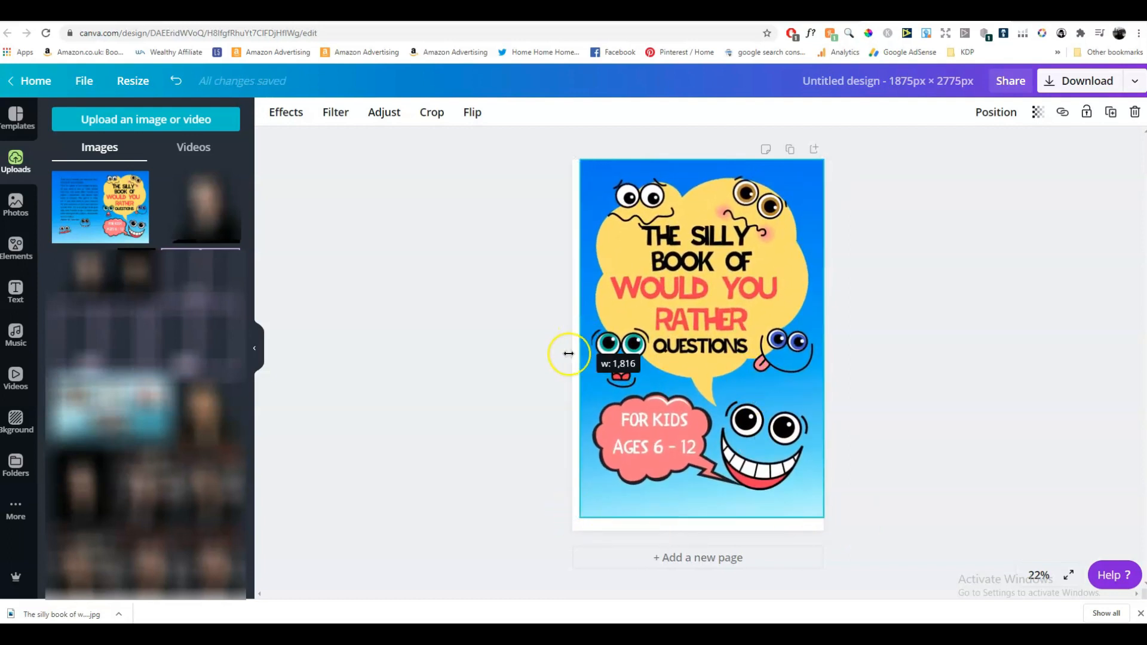
pyautogui.moveTo(578, 518); pyautogui.dragTo(572, 528)
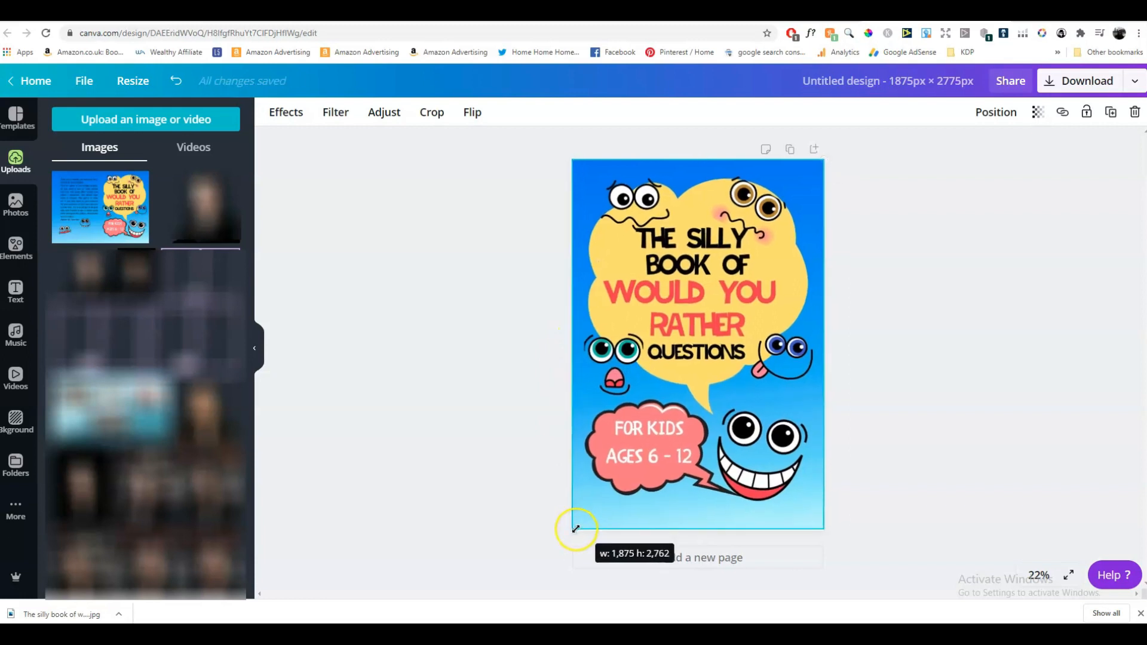
pyautogui.moveTo(696, 530); pyautogui.dragTo(700, 530)
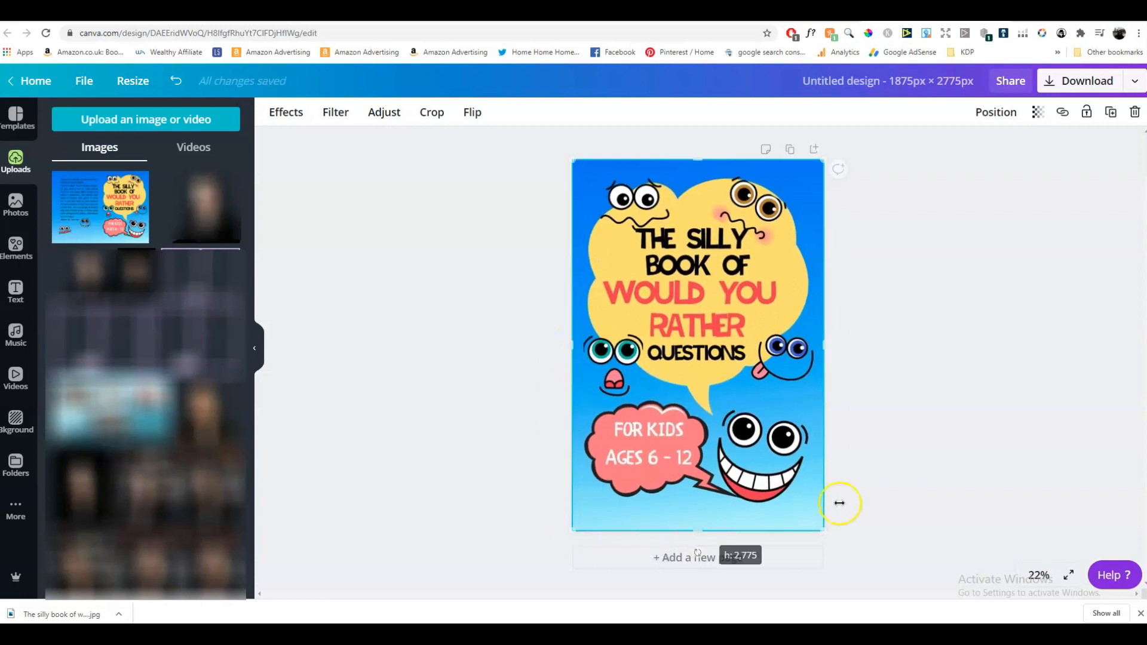
pyautogui.click(953, 404)
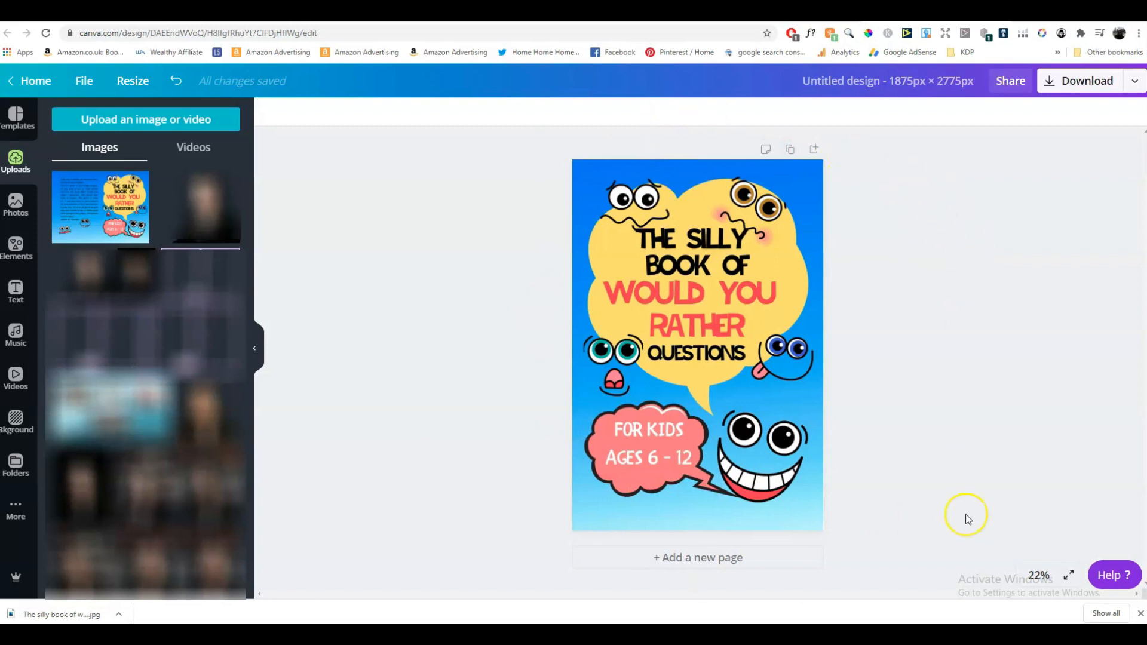
# Download the finished front cover design as a JPG at 100% quality
pyautogui.click(1102, 89)
pyautogui.click(1080, 170)
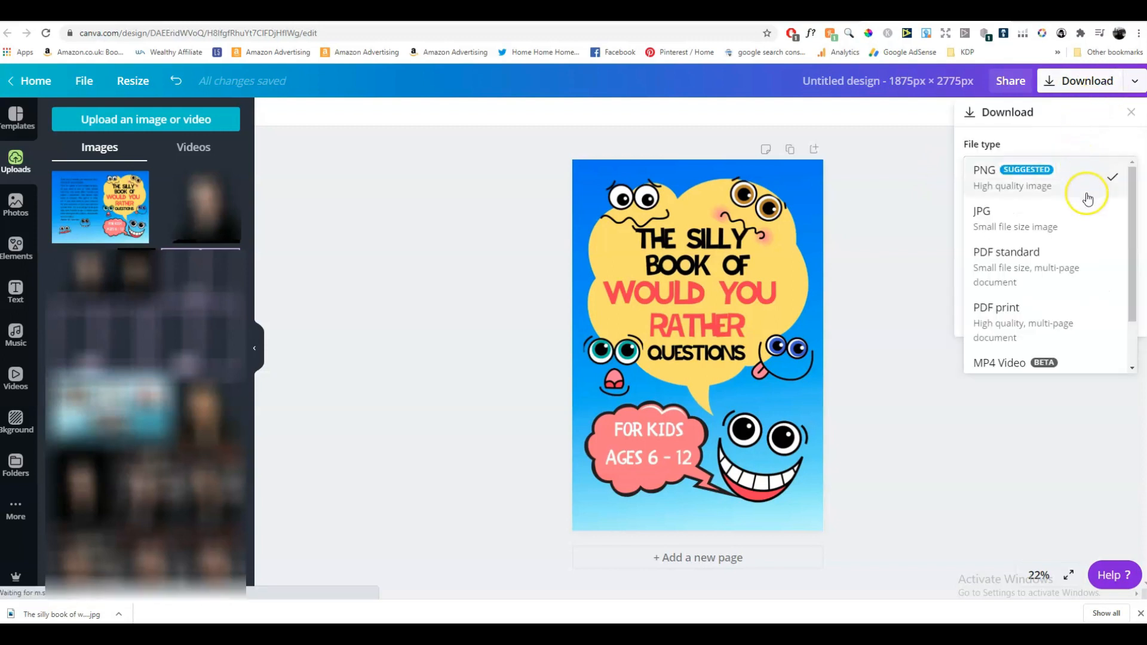
pyautogui.click(1089, 228)
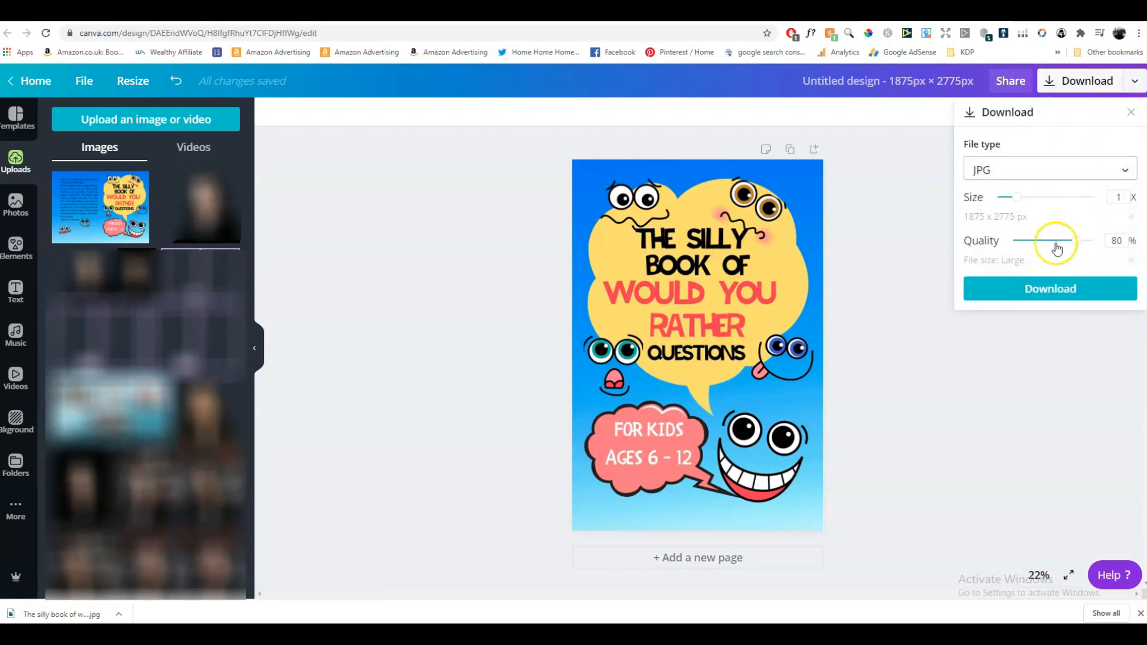
pyautogui.moveTo(1070, 243); pyautogui.dragTo(1093, 242)
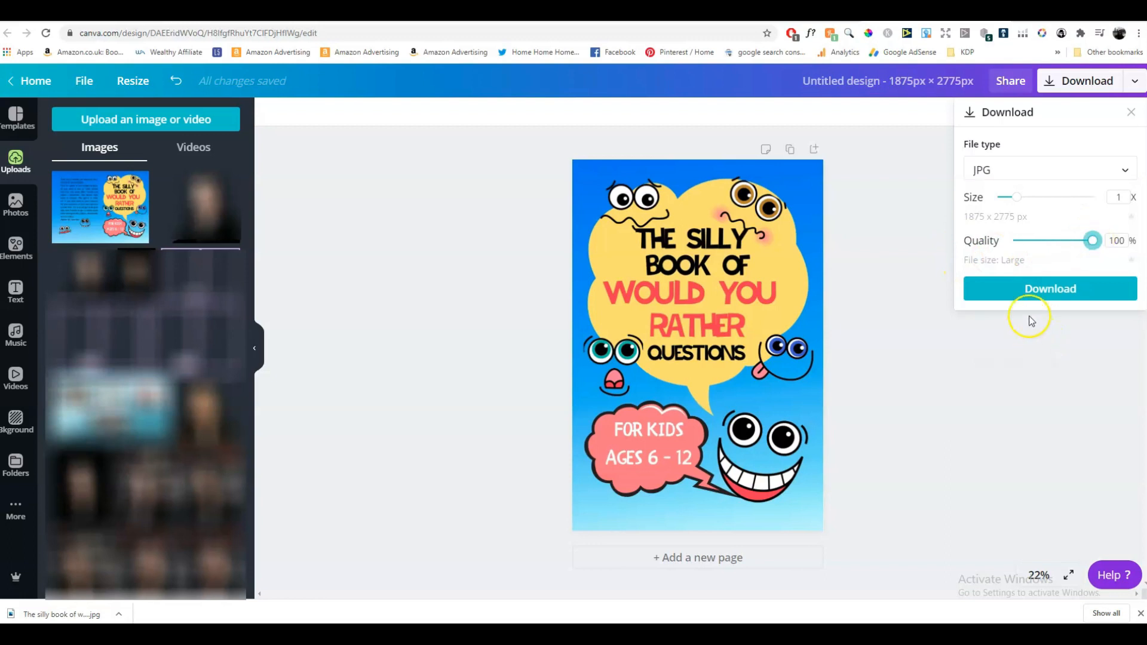
pyautogui.click(1045, 291)
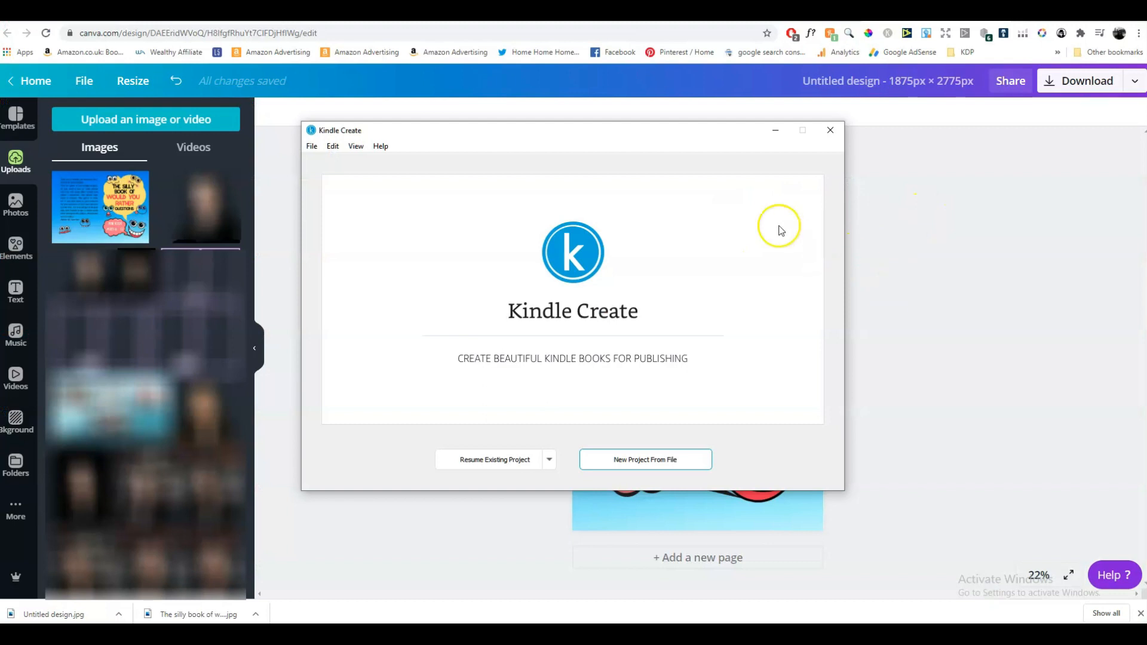
# In Kindle Create, start a new Comics with Guided View project from "the silly book 6 x 9 interior no bleed 100 pages.pdf"
pyautogui.click(667, 464)
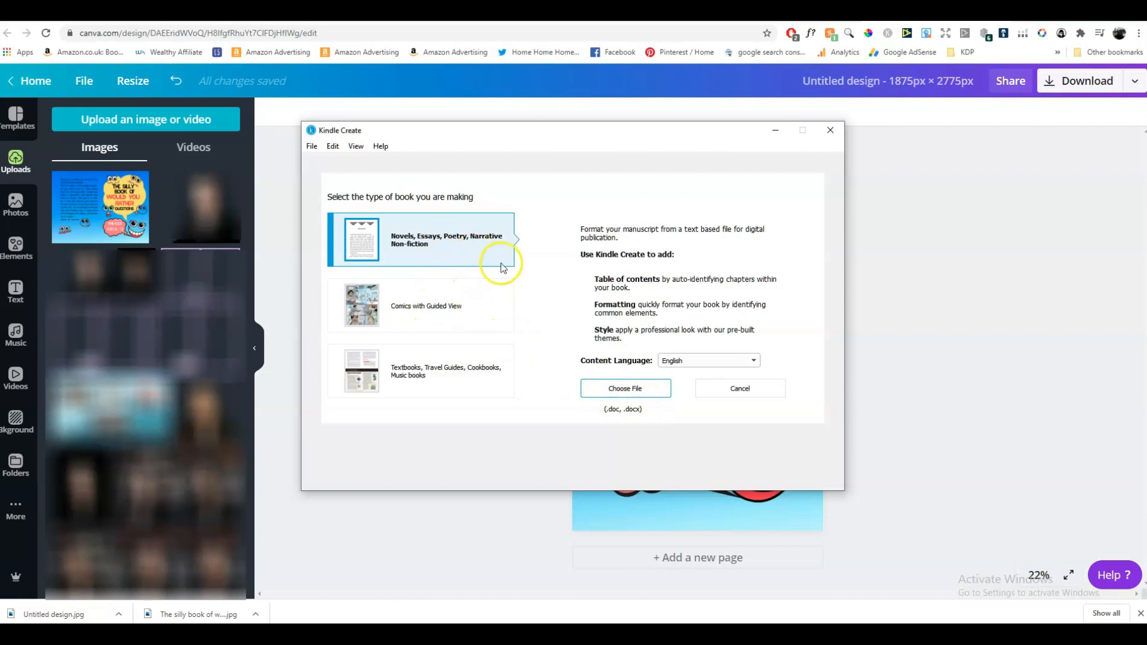
pyautogui.click(489, 303)
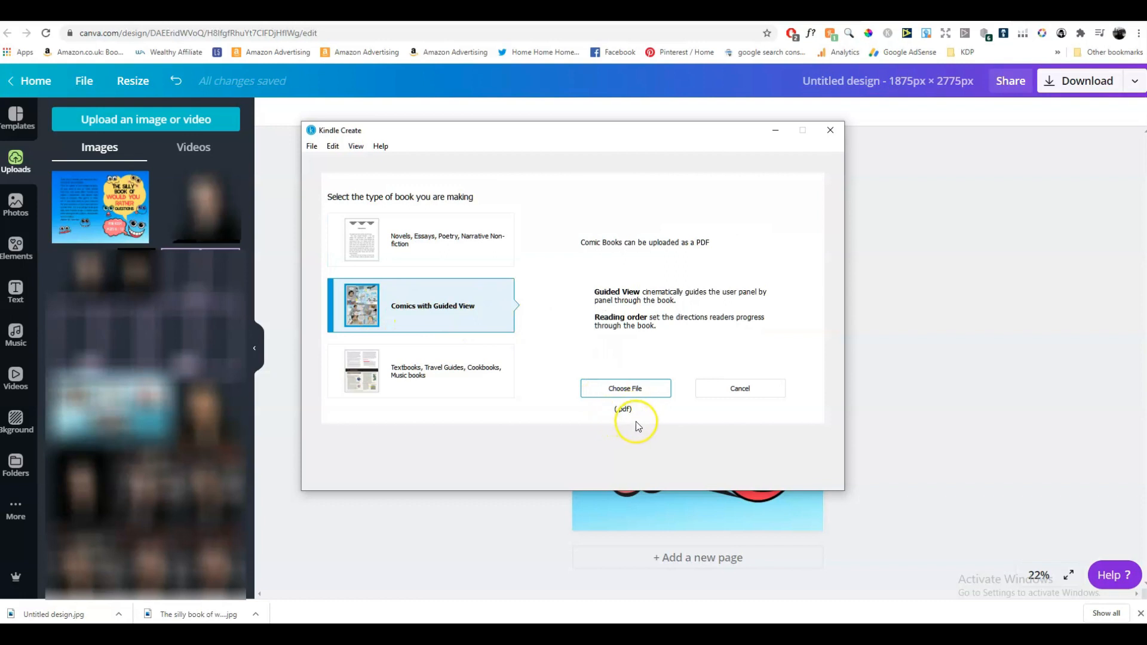
pyautogui.click(637, 390)
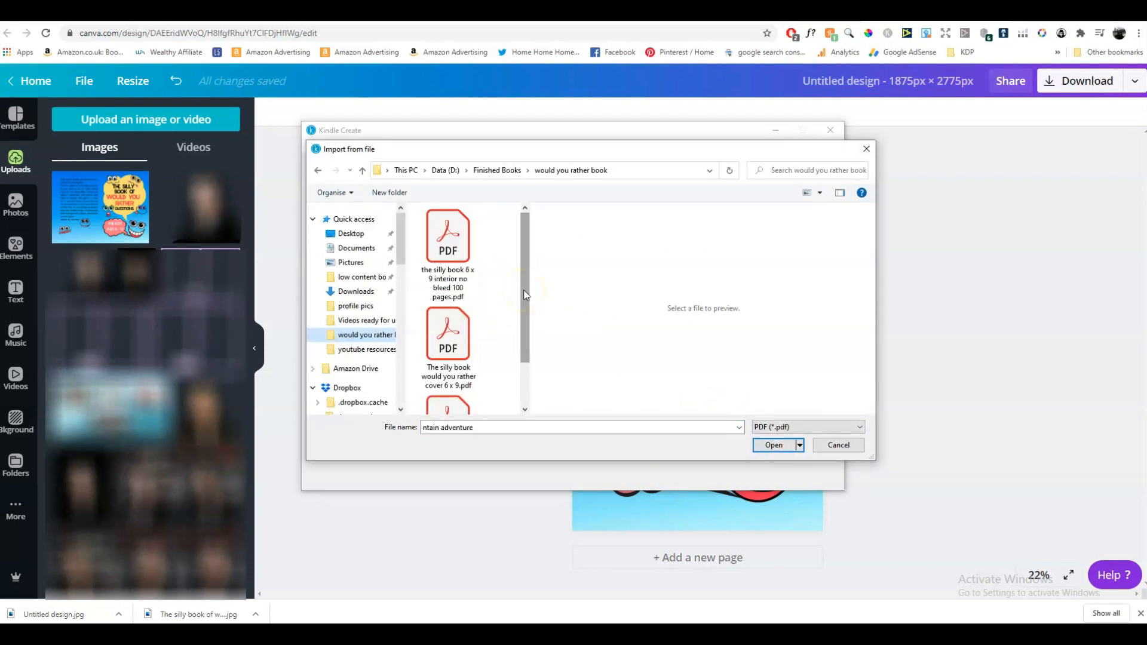
pyautogui.moveTo(523, 289)
pyautogui.mouseDown()
pyautogui.moveTo(531, 326)
pyautogui.moveTo(527, 292)
pyautogui.mouseUp()
pyautogui.click(447, 242)
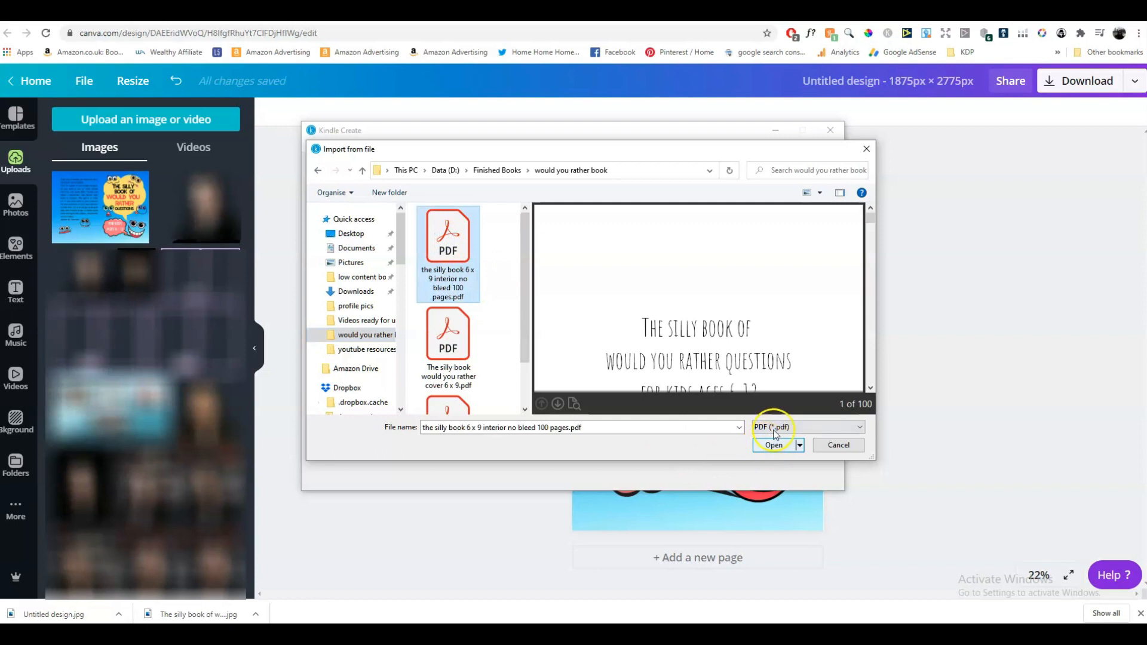
pyautogui.scroll(-8, 812, 274)
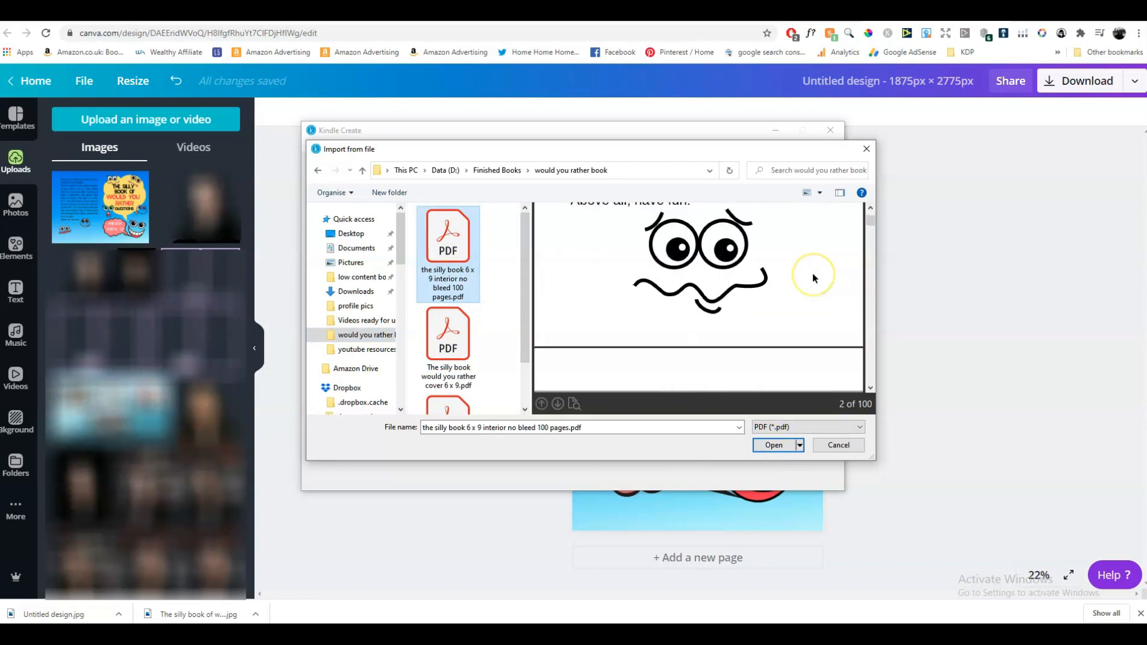
pyautogui.scroll(-3, 813, 274)
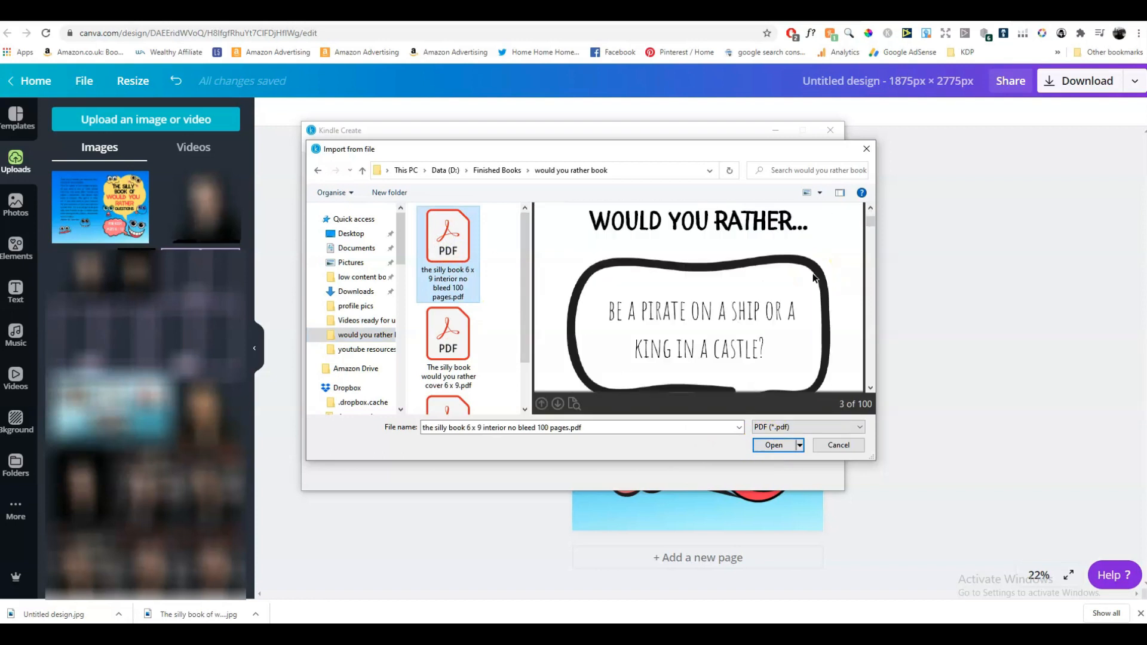
pyautogui.click(772, 446)
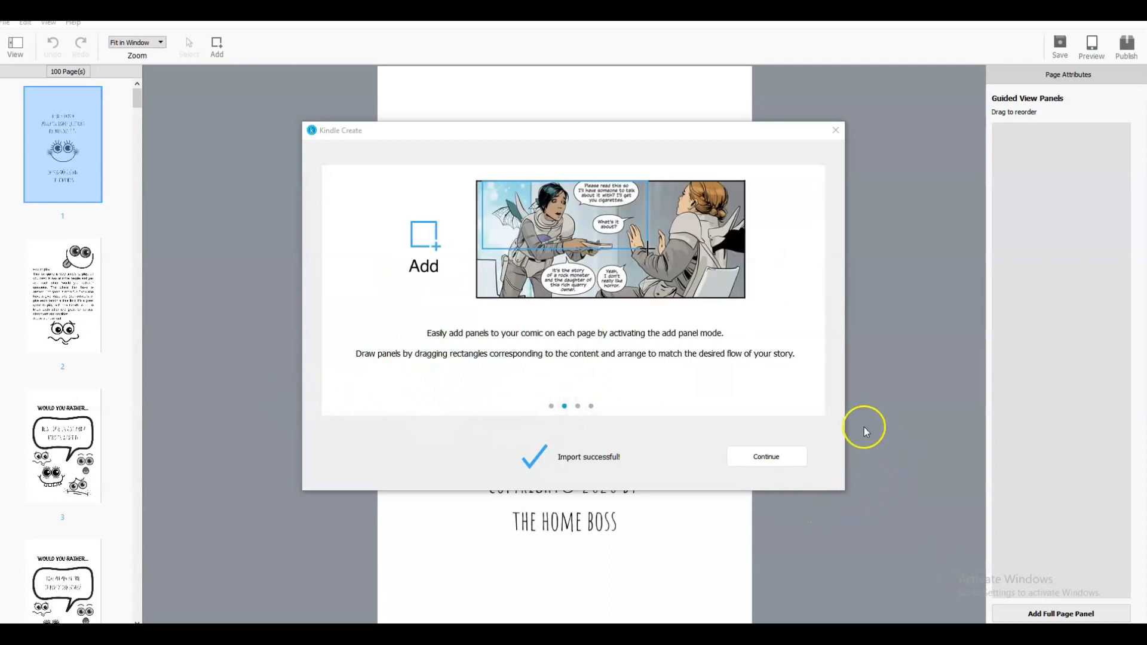
pyautogui.click(775, 461)
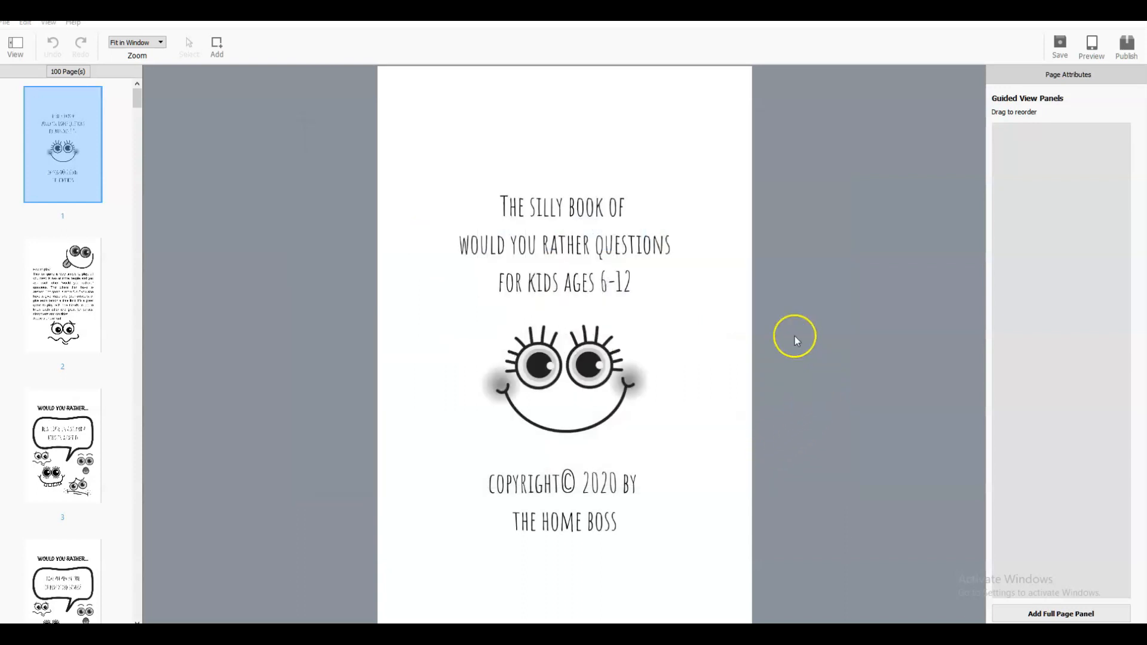
# Open the book preview on the Tablet device and page forward from page 1 to page 6
pyautogui.moveTo(141, 107)
pyautogui.mouseDown()
pyautogui.moveTo(141, 139)
pyautogui.moveTo(145, 87)
pyautogui.moveTo(135, 181)
pyautogui.moveTo(127, 91)
pyautogui.mouseUp()
pyautogui.click(1089, 58)
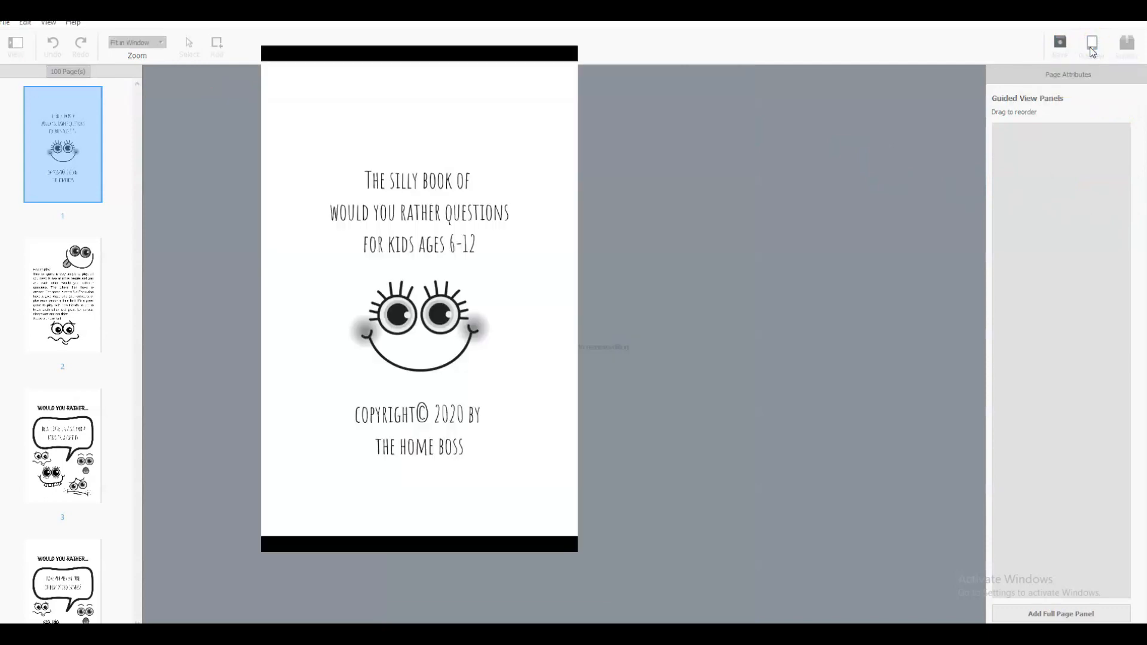
pyautogui.moveTo(469, 37); pyautogui.dragTo(622, 92)
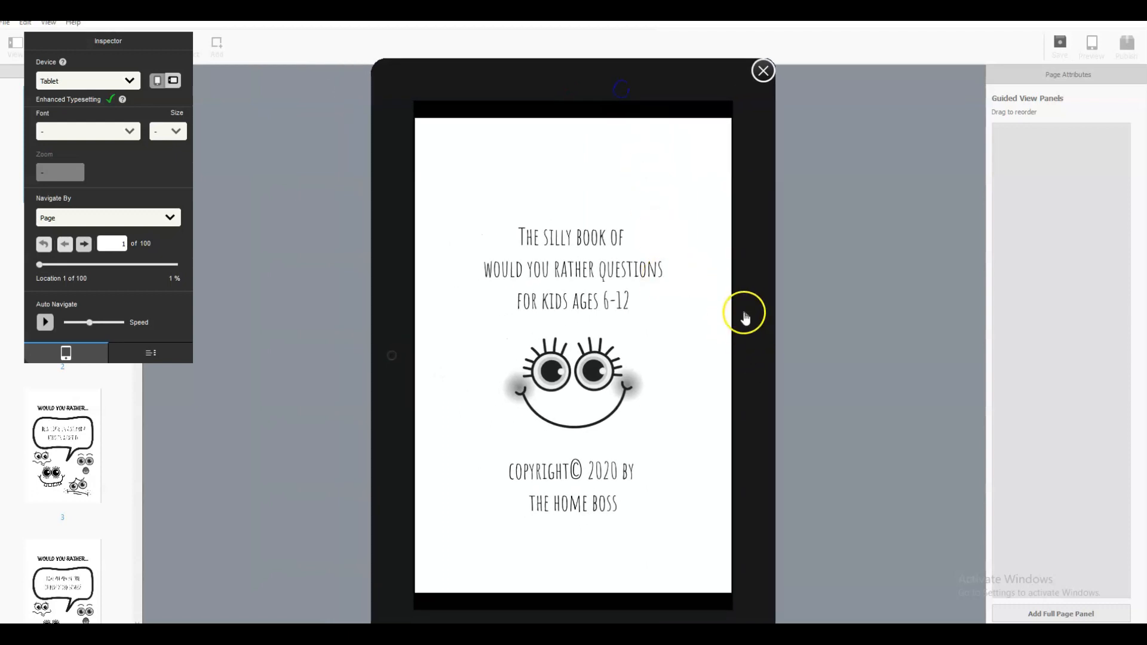
pyautogui.click(746, 317)
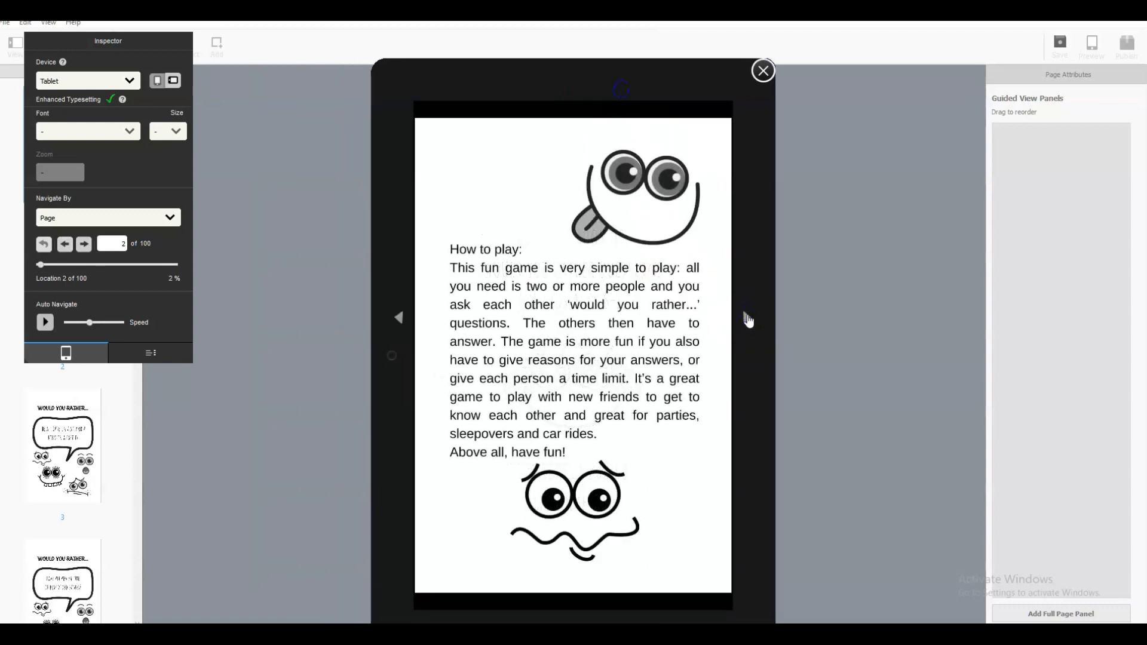
pyautogui.click(748, 320)
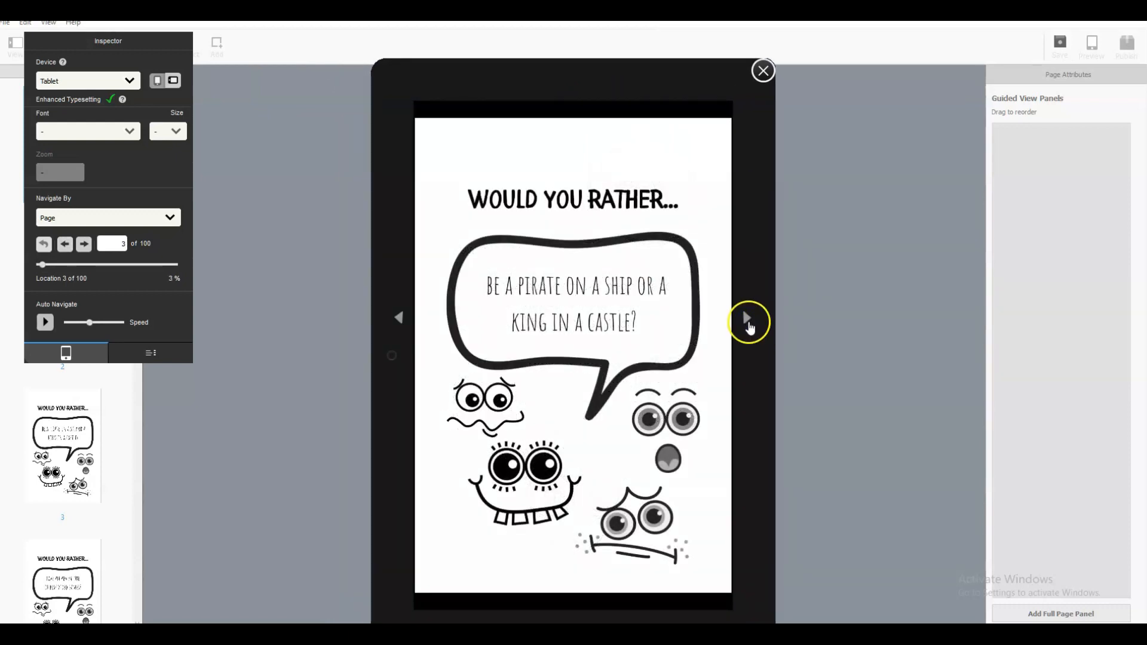
pyautogui.click(748, 320)
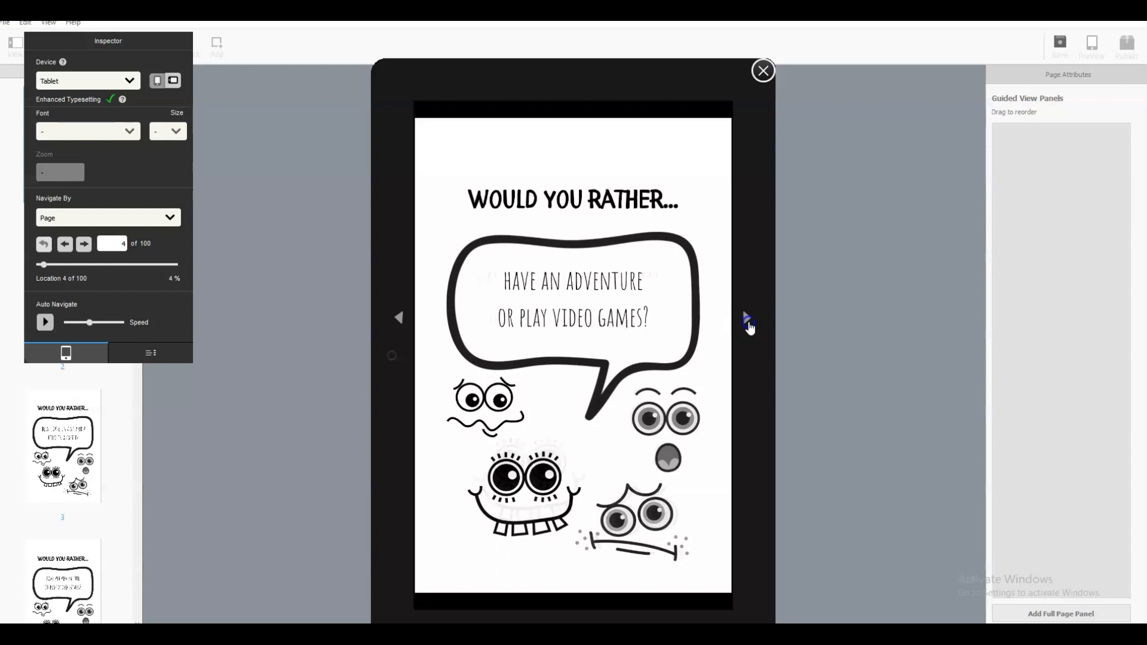
pyautogui.click(748, 319)
pyautogui.click(748, 320)
# Switch the preview device to Phone and dismiss the screen quality notice
pyautogui.click(130, 80)
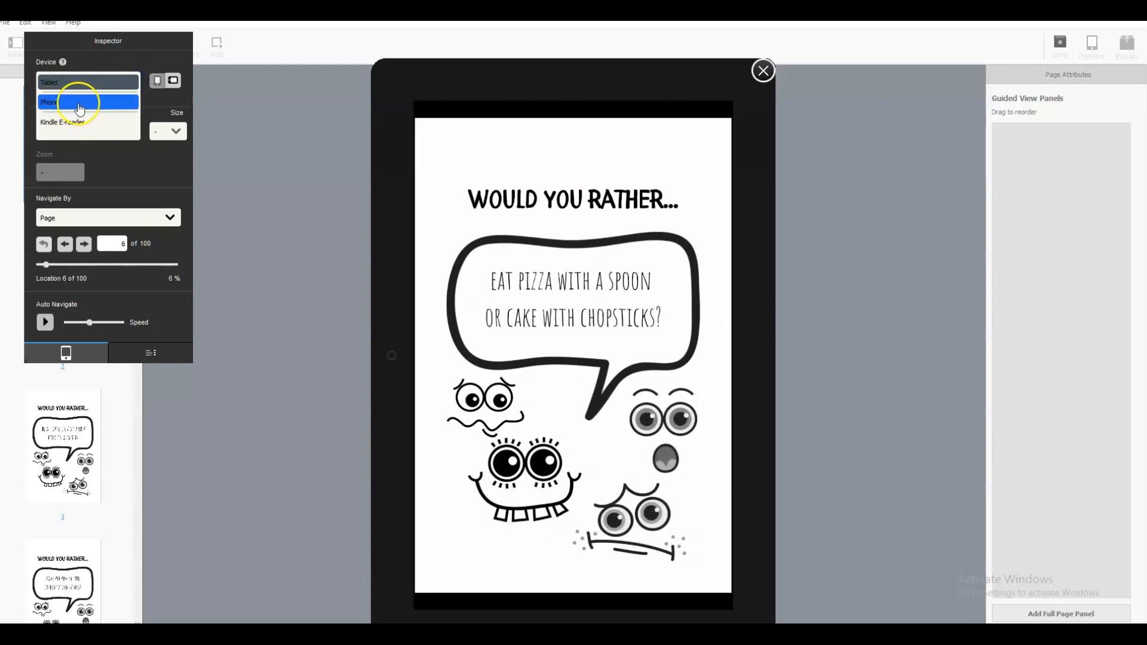
pyautogui.click(80, 104)
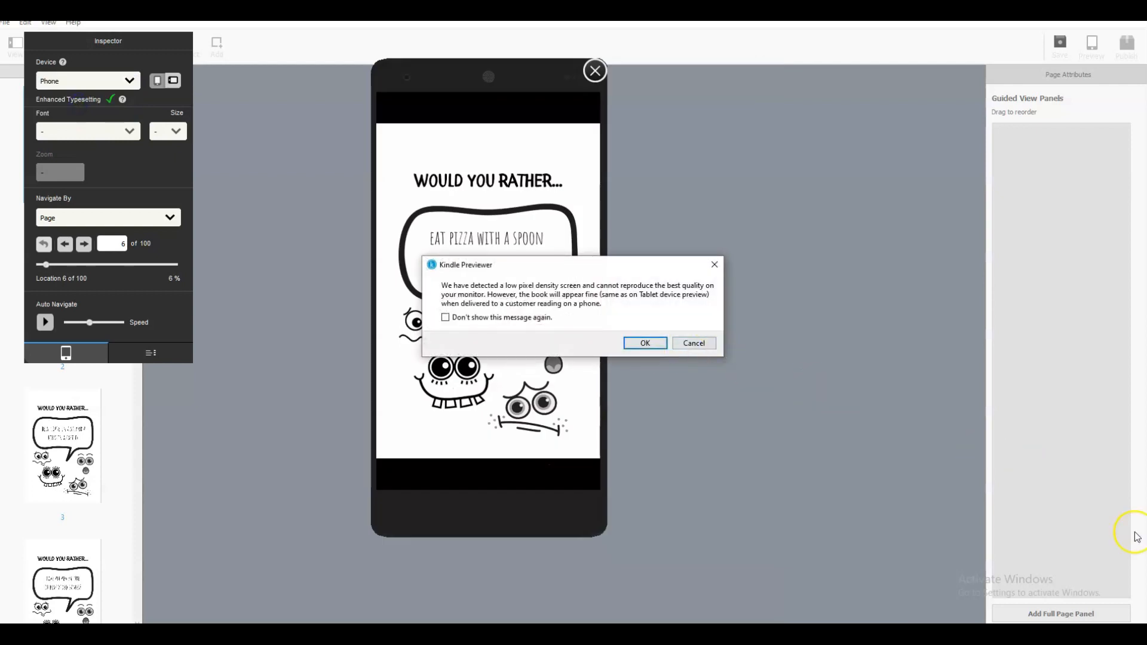
pyautogui.click(643, 342)
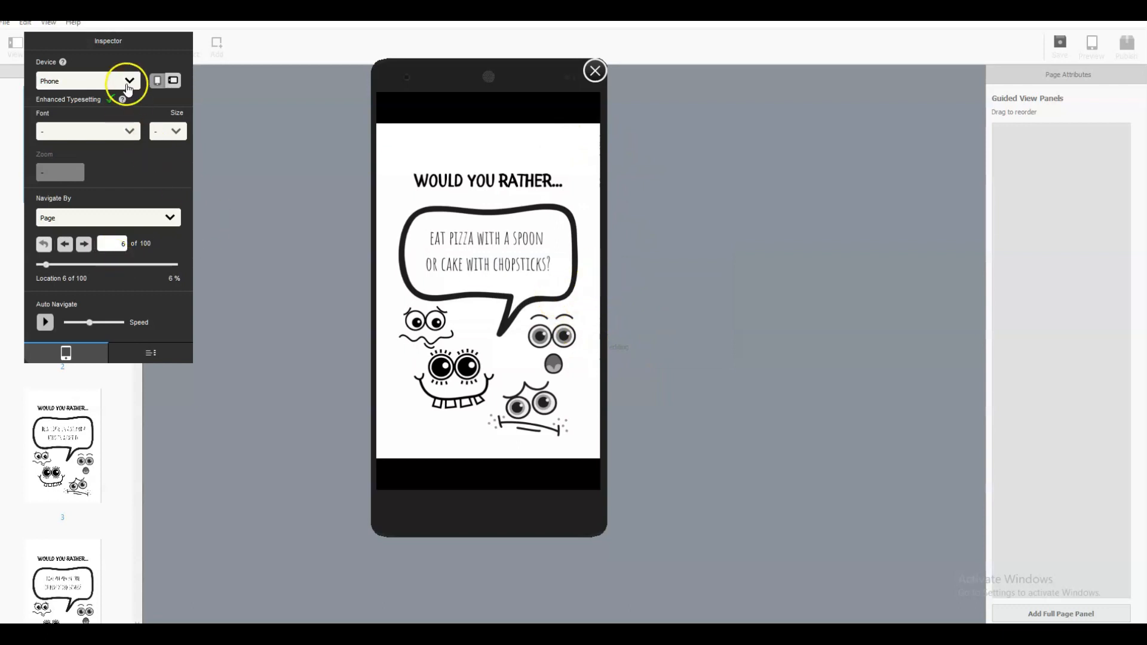
# Preview the book on the Kindle E-reader device and page forward to page 11
pyautogui.click(126, 83)
pyautogui.click(89, 125)
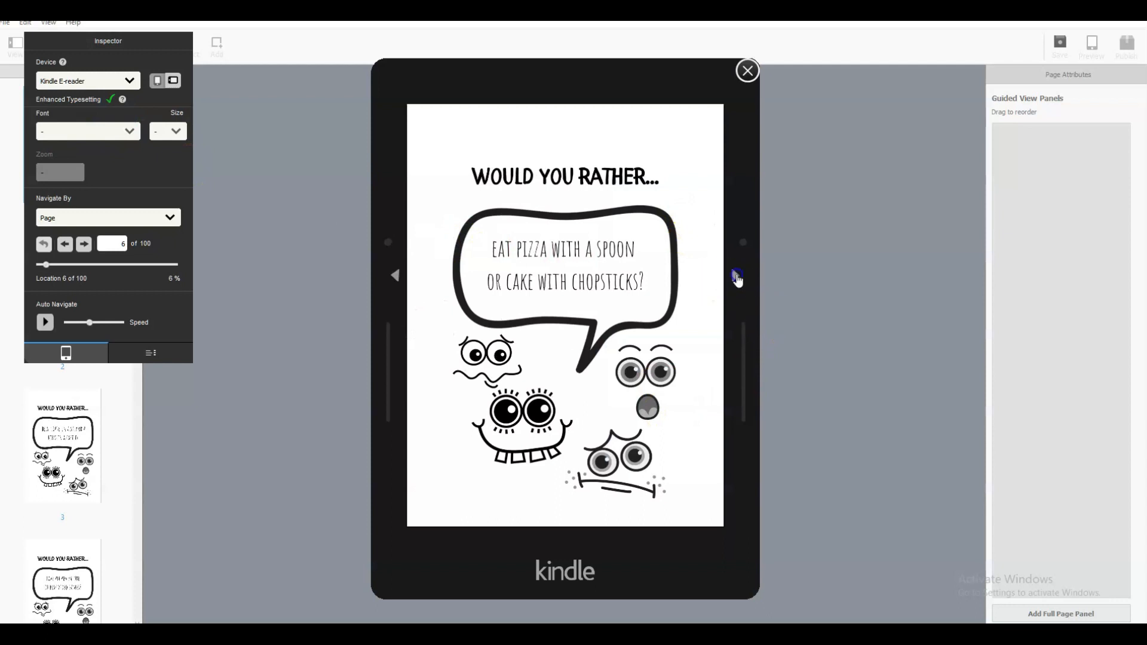
pyautogui.click(737, 276)
pyautogui.click(737, 276)
pyautogui.click(737, 276)
pyautogui.click(737, 276)
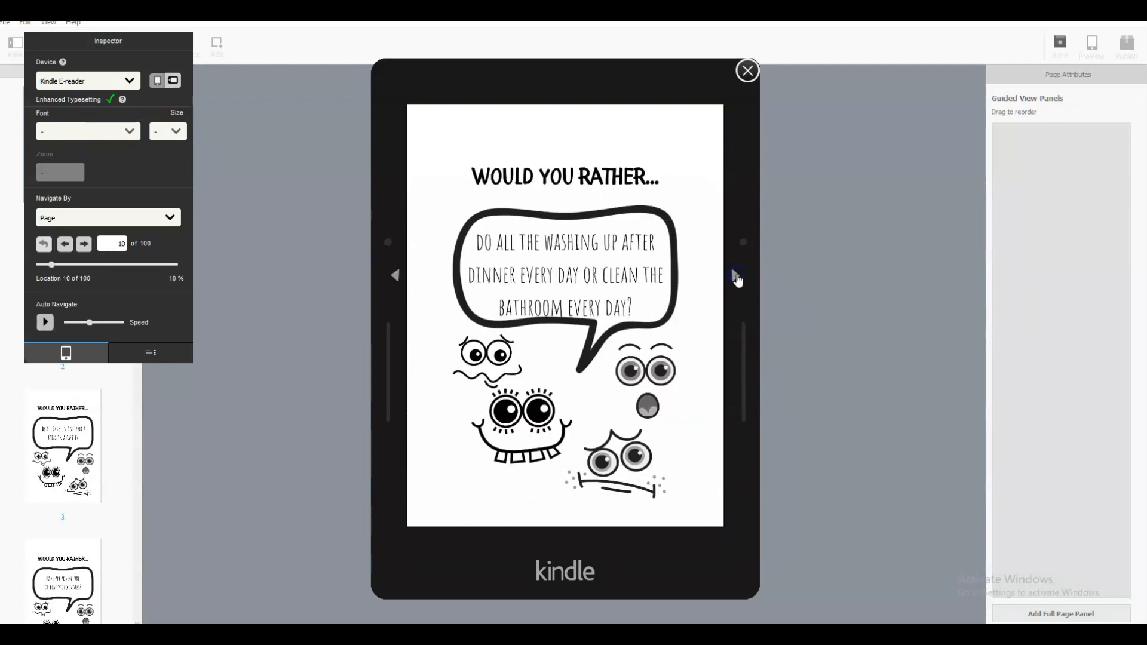
pyautogui.click(736, 276)
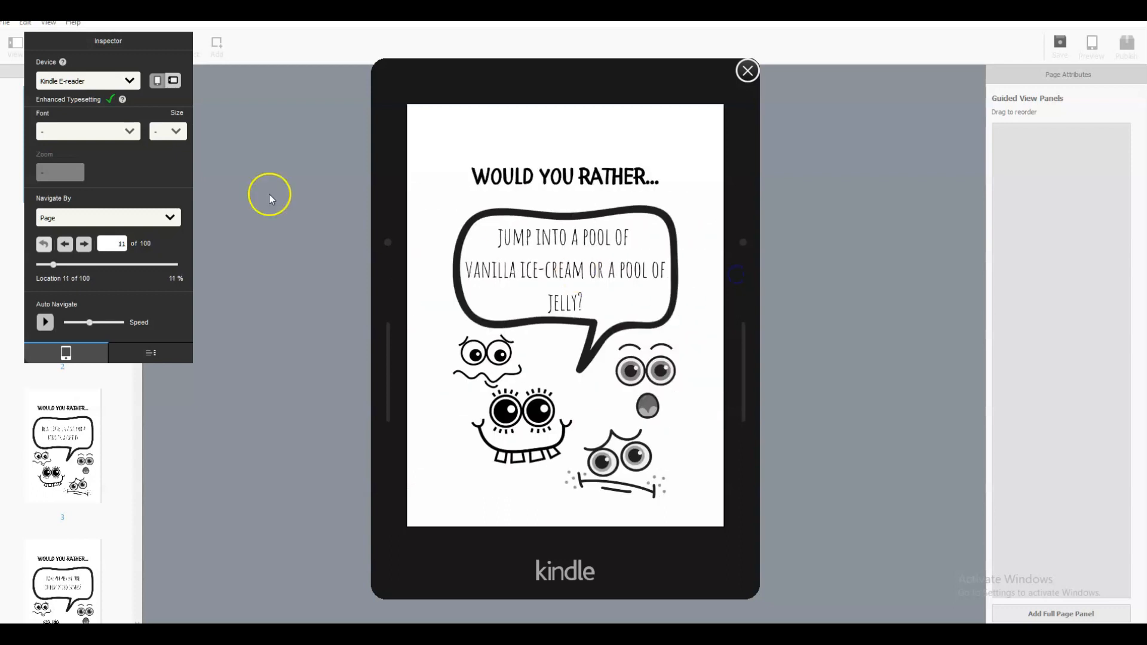
# Set the preview device back to Tablet, check the page, and close the preview
pyautogui.click(111, 84)
pyautogui.click(98, 88)
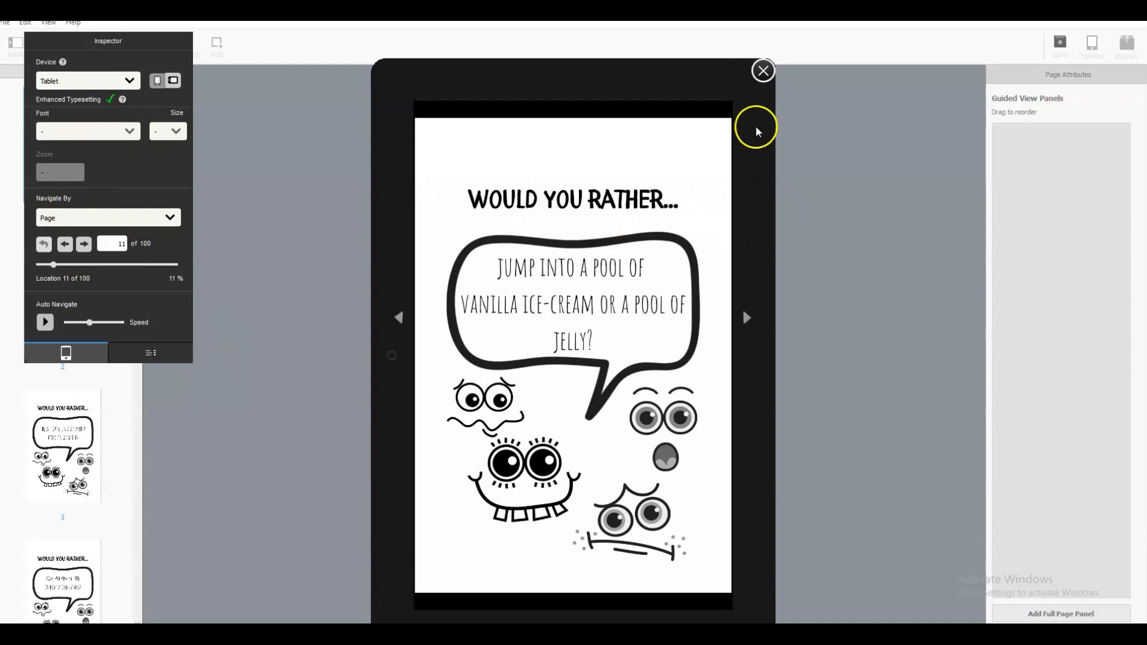
pyautogui.click(763, 70)
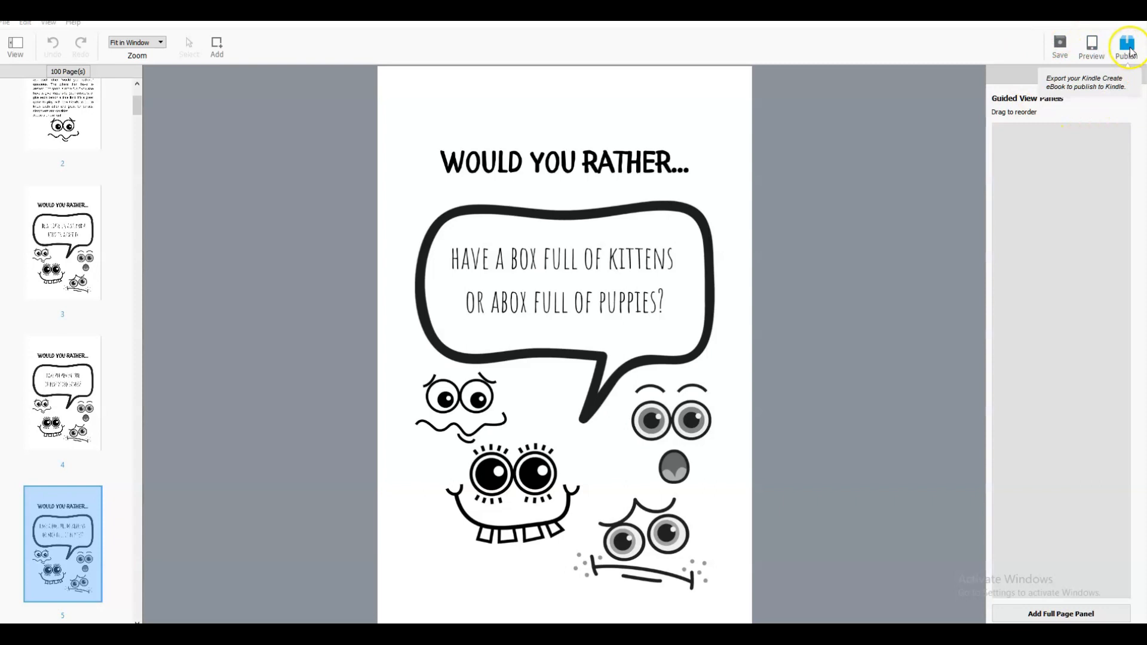
# Start publishing and save the working file as "the silly book 6 x 9 interior no bleed 100 pages_KC.kcb" in the "would you rather book" folder
pyautogui.click(1126, 45)
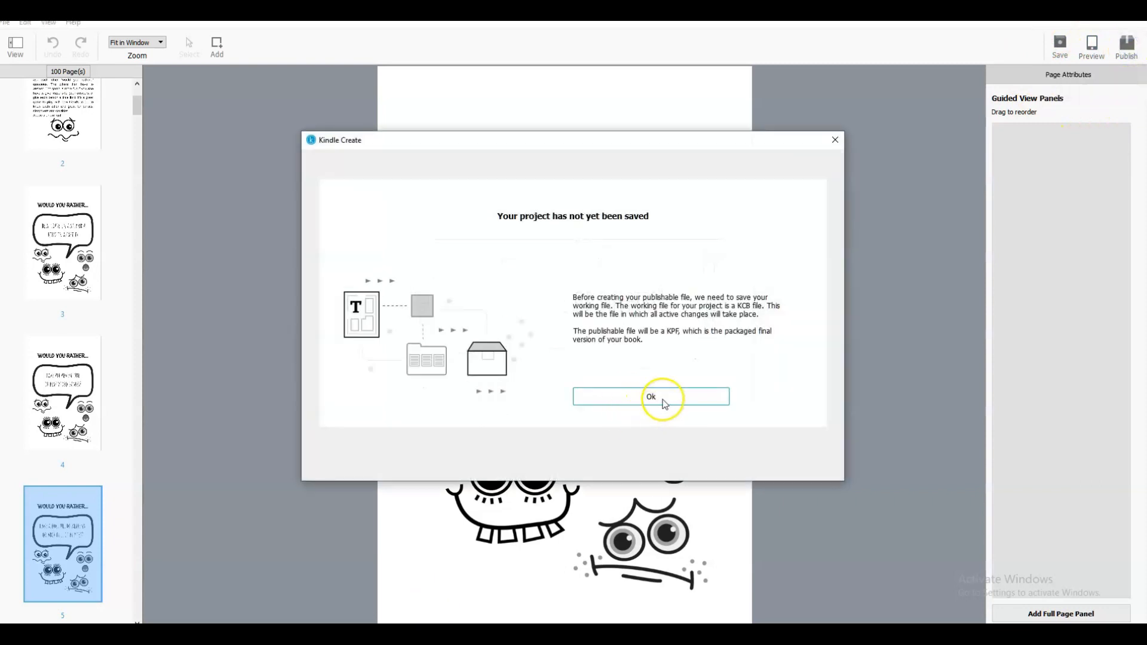
pyautogui.click(661, 398)
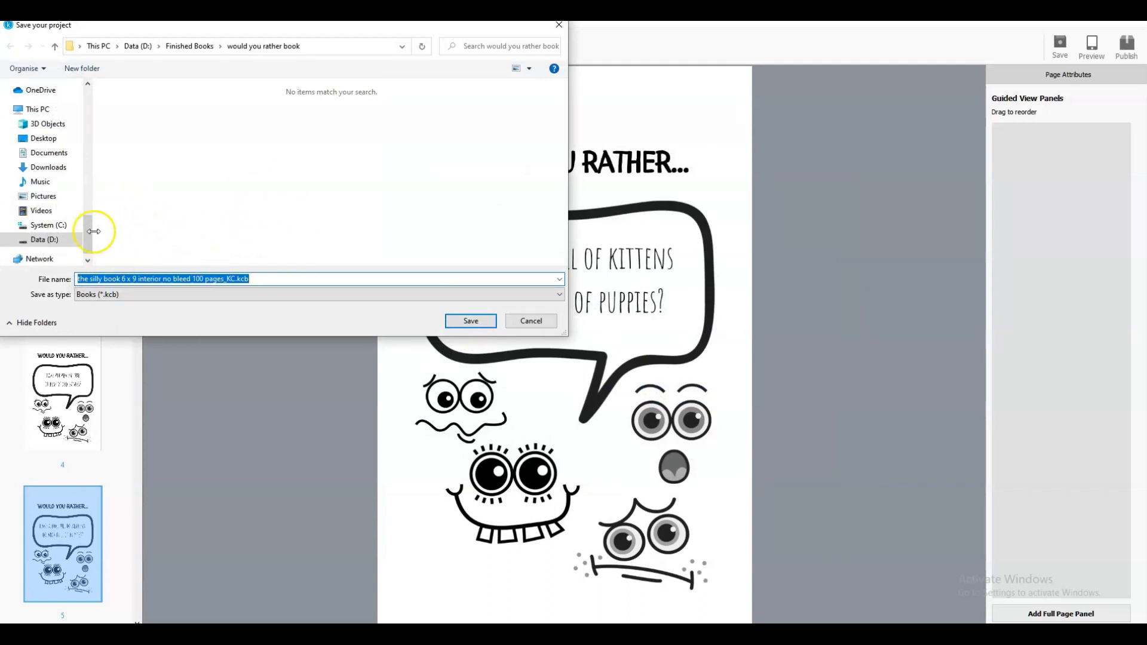
pyautogui.scroll(5, 89, 232)
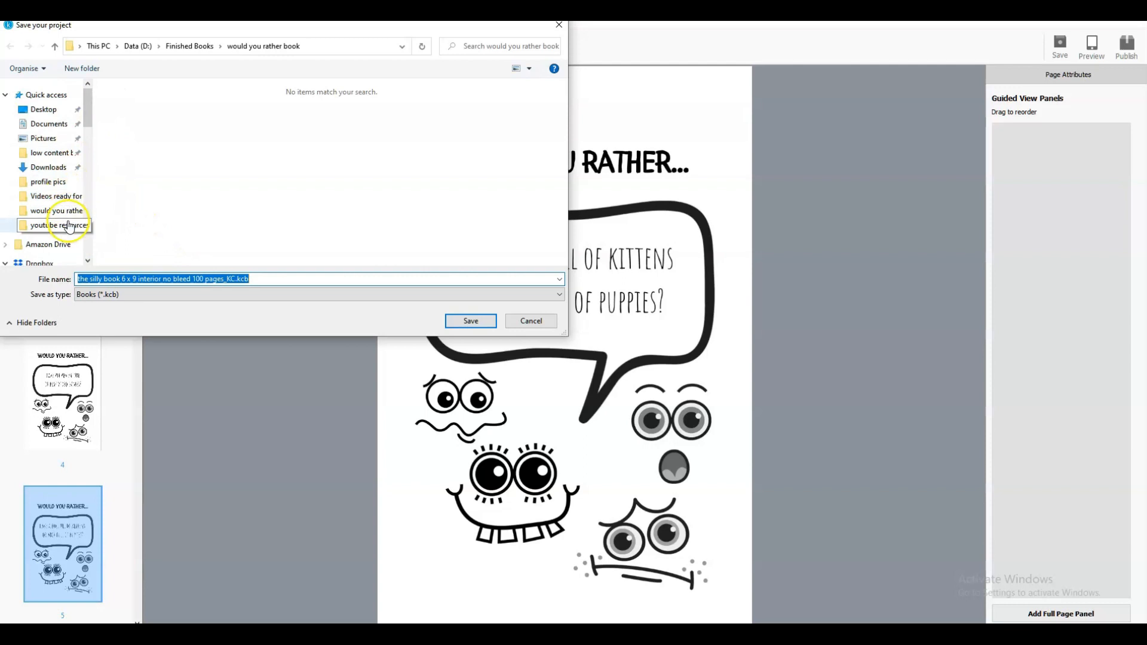
pyautogui.click(69, 212)
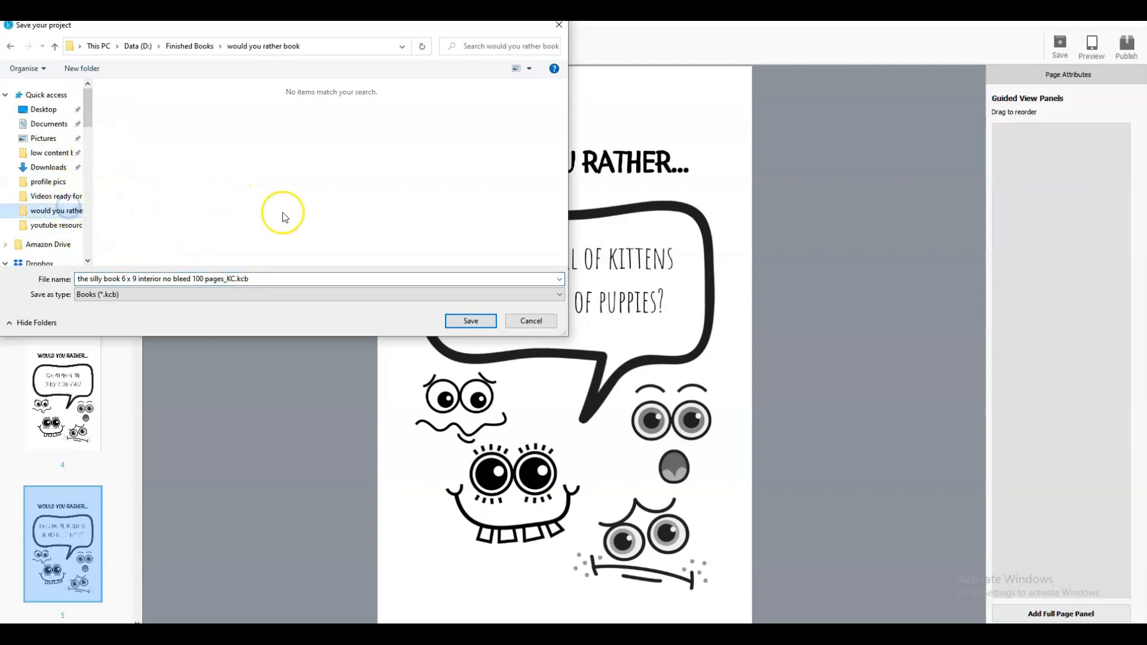
pyautogui.click(471, 321)
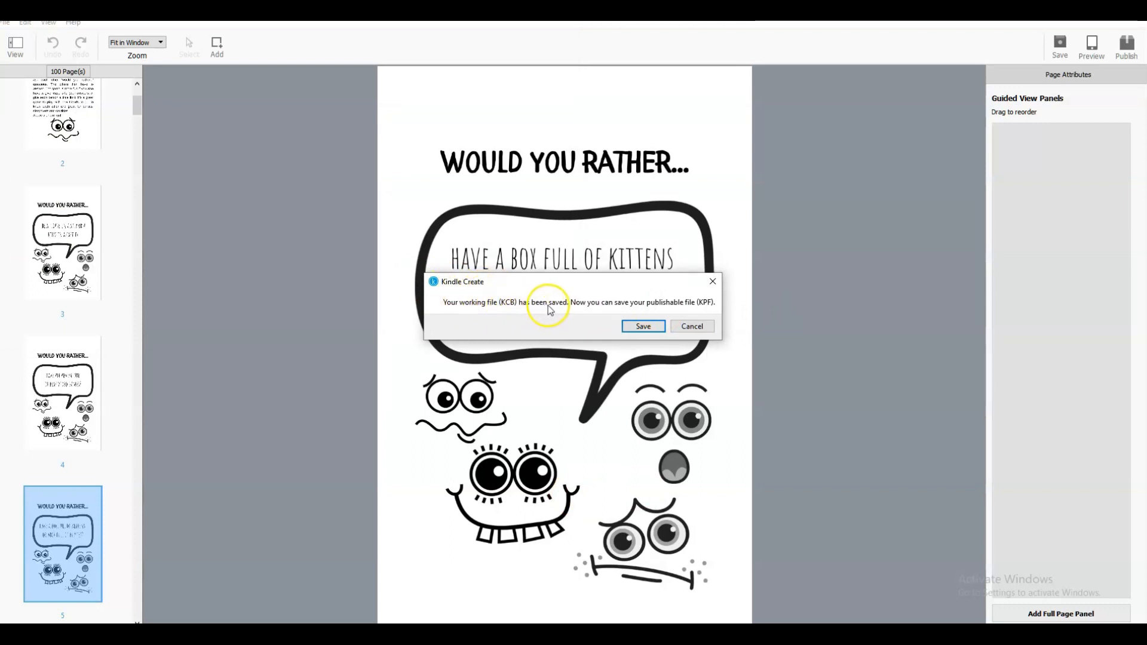
# Save the publishable file as "the silly book 6 x 9 interior no bleed 100 pages.kpf" in the "would you rather book" folder
pyautogui.click(643, 327)
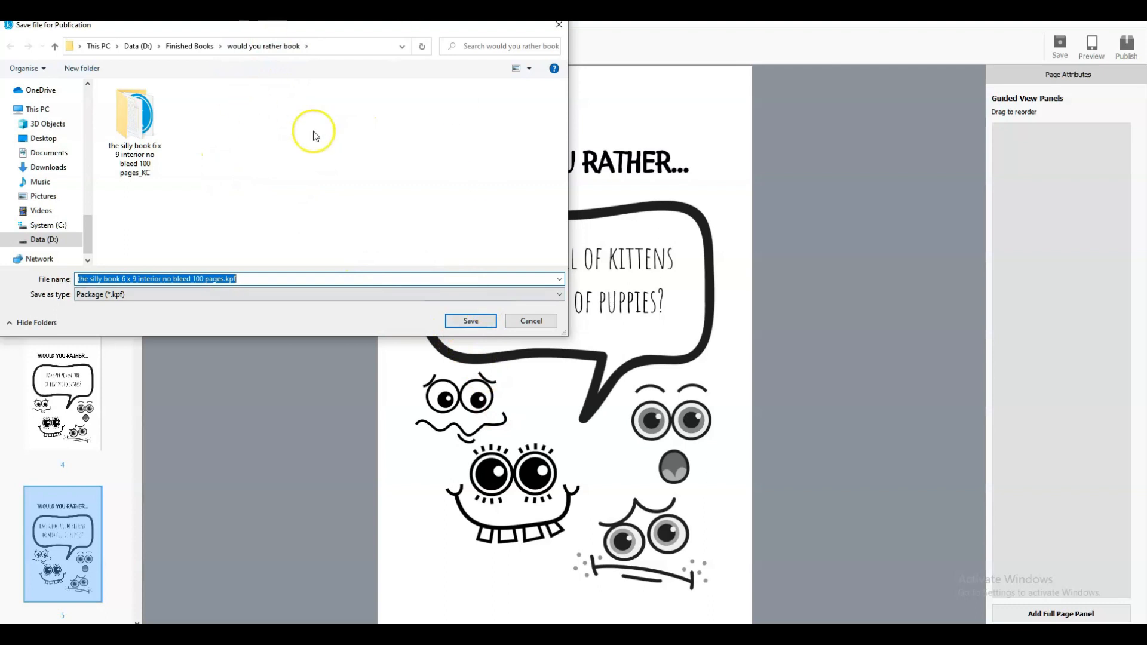
pyautogui.click(471, 321)
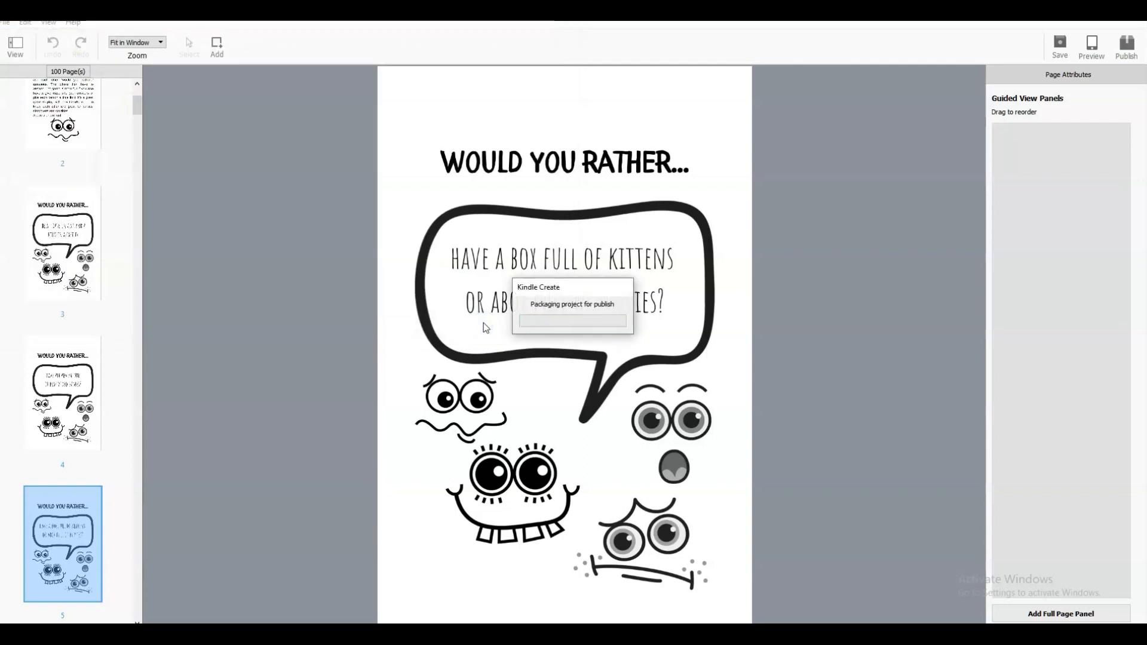
pyautogui.click(654, 399)
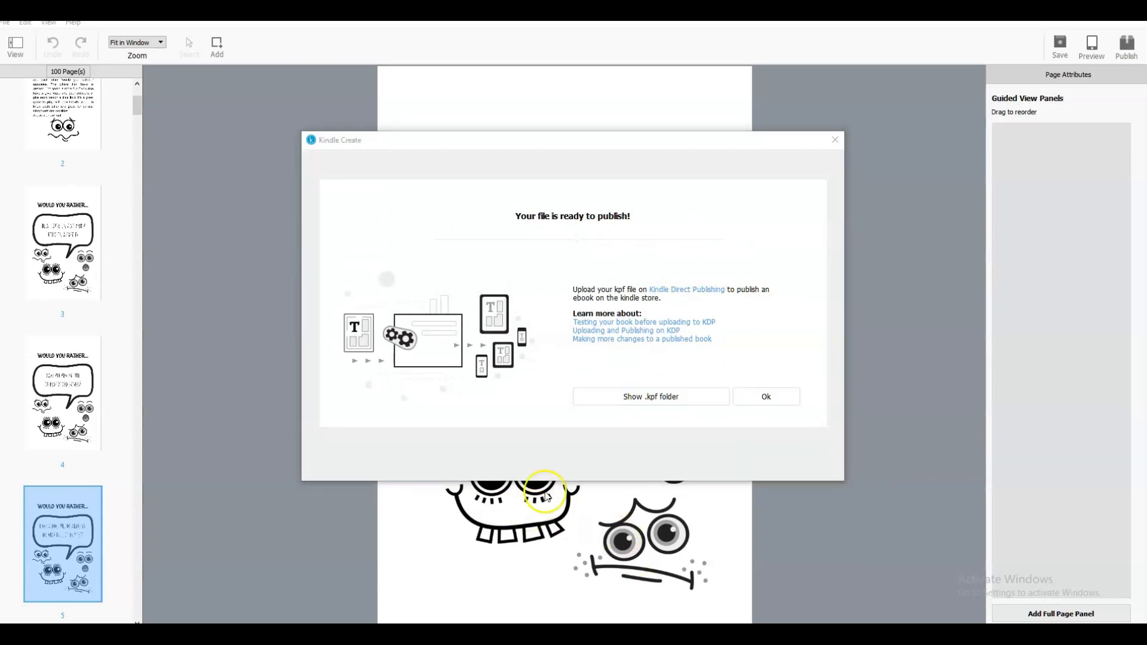
# Show the folder containing the KPF file, check its contents, close it and dismiss the publishing notice
pyautogui.click(672, 405)
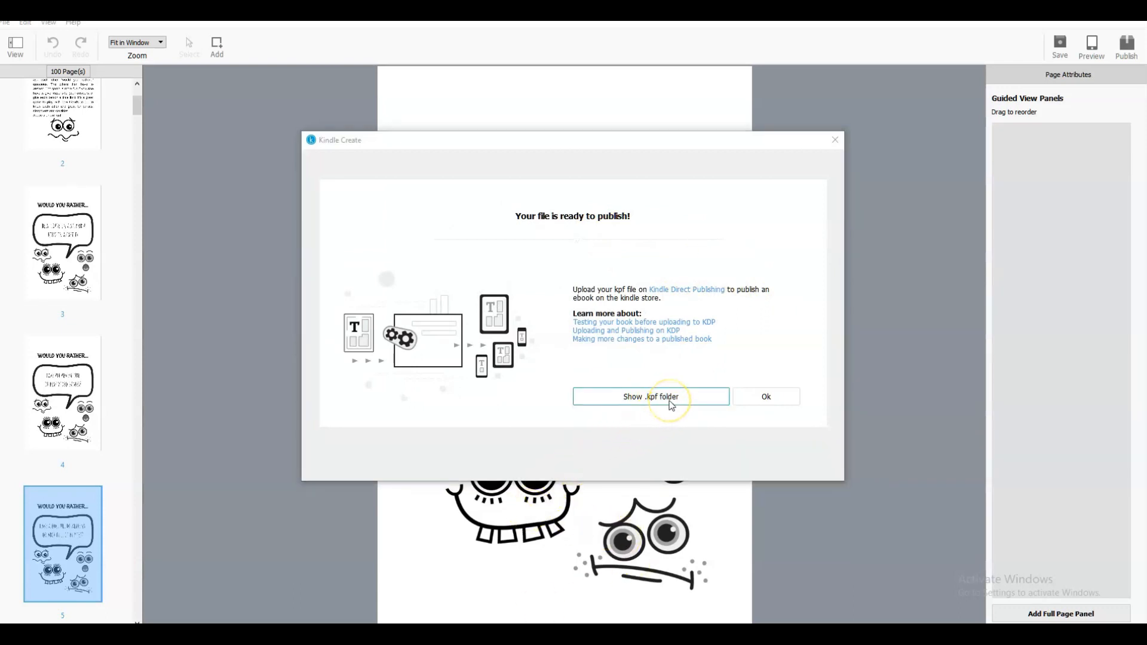
pyautogui.click(672, 400)
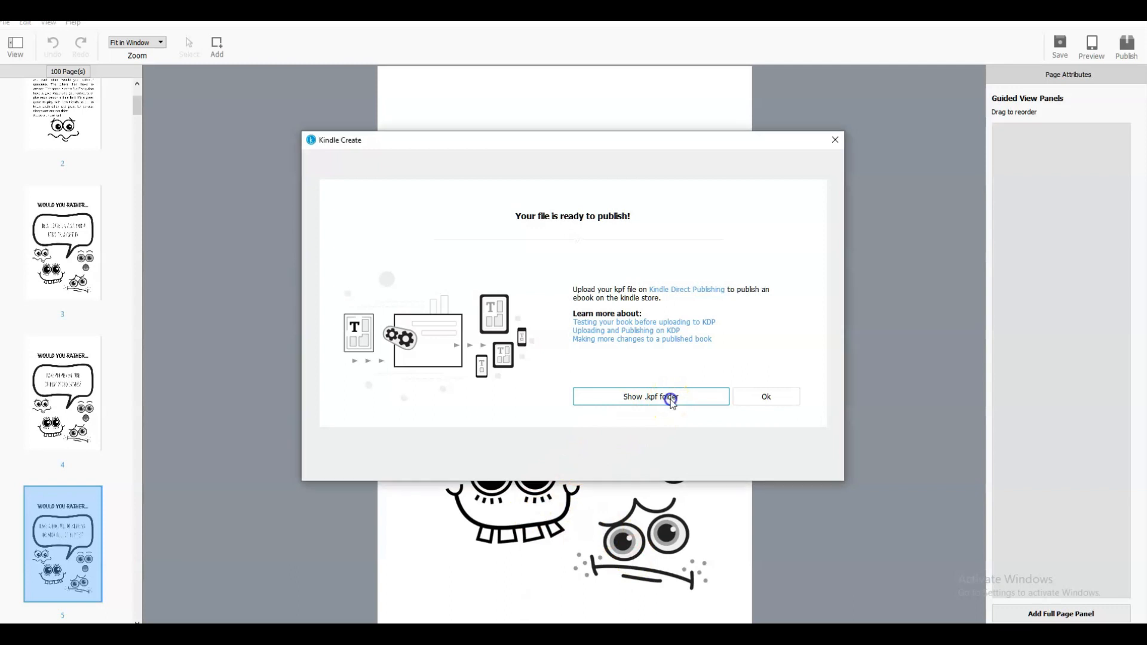
pyautogui.click(616, 270)
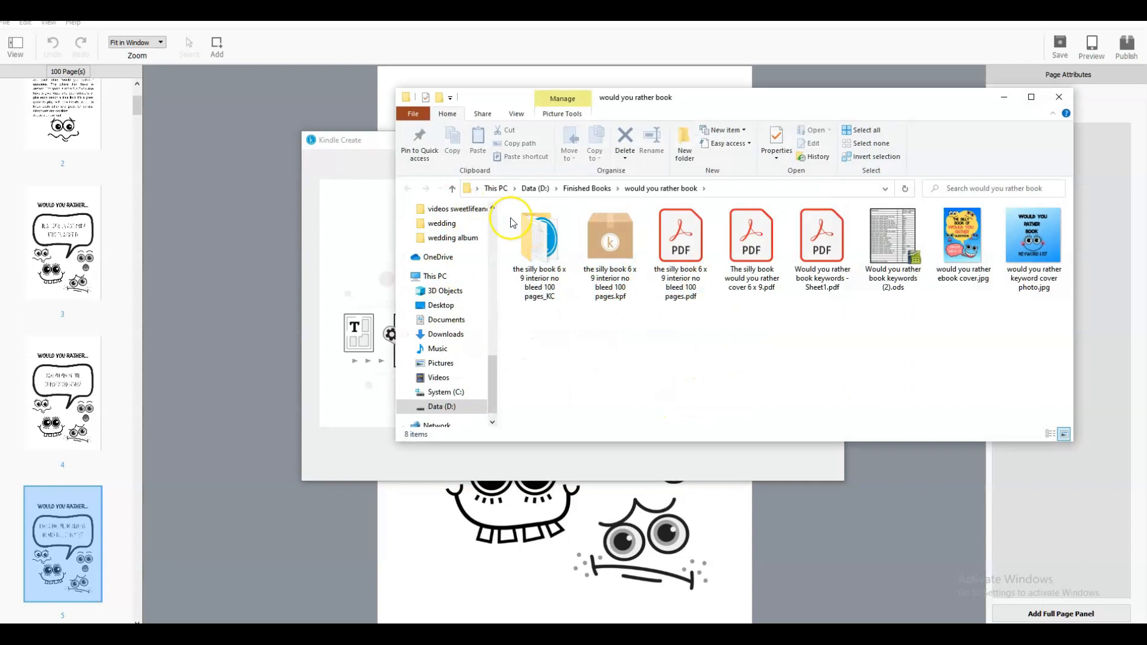
pyautogui.click(1059, 97)
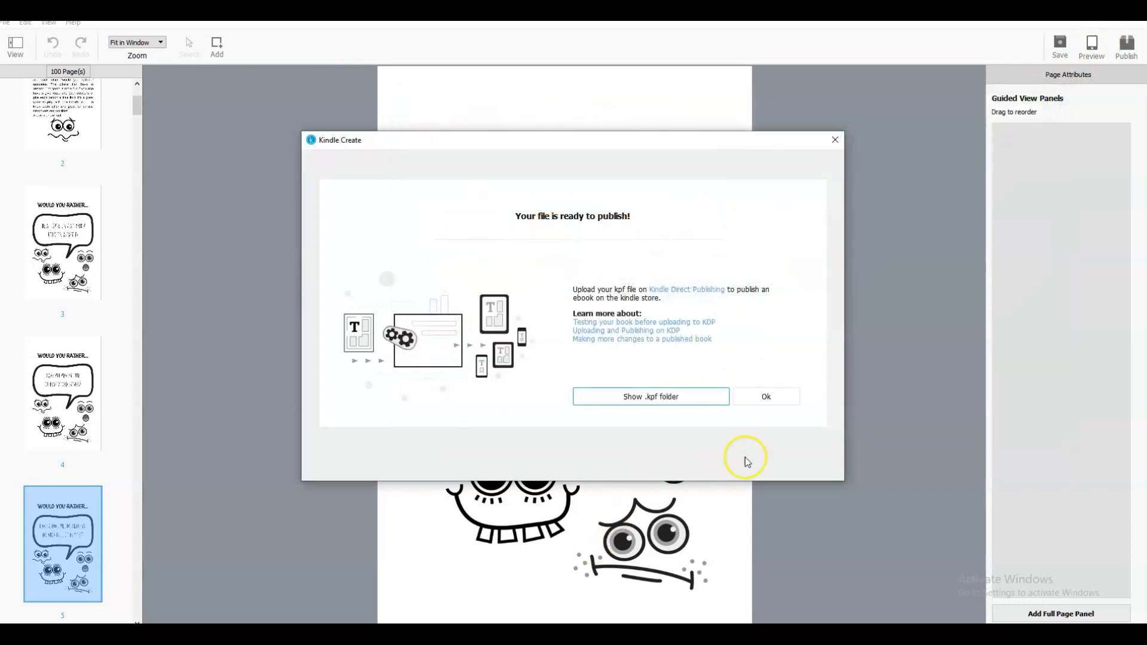
pyautogui.click(766, 398)
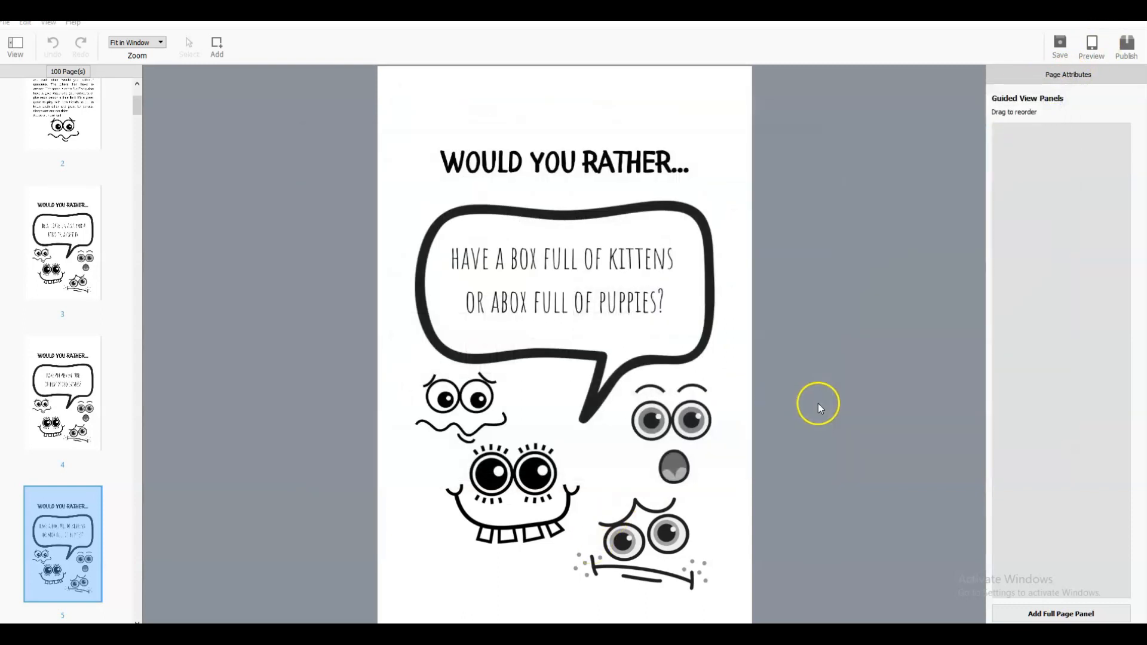
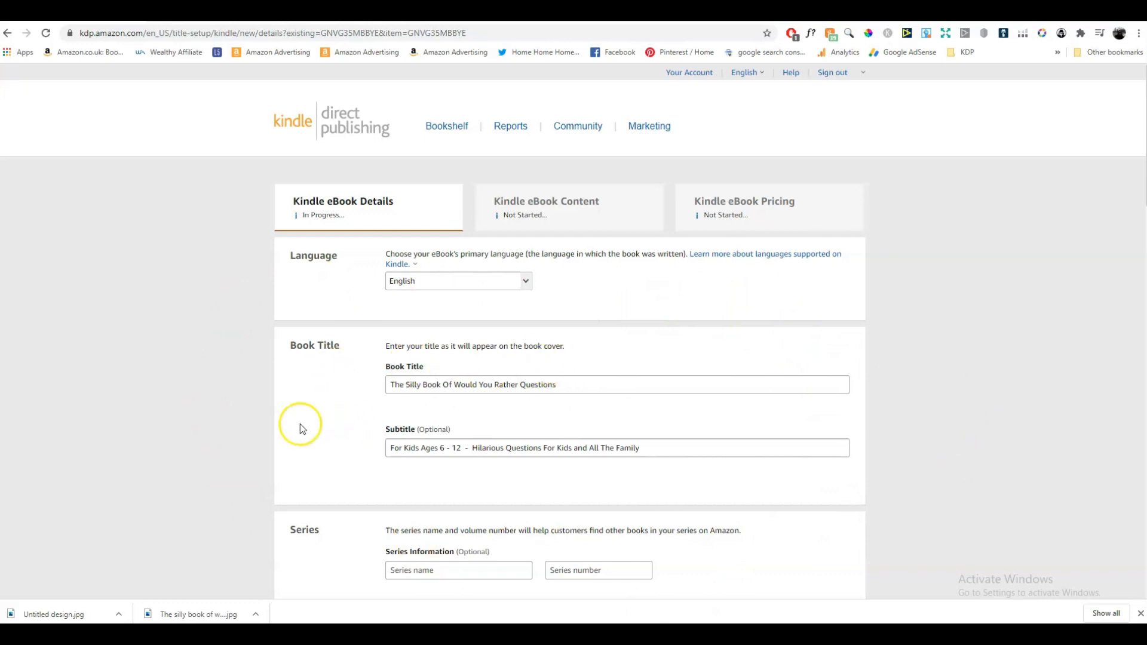
# On the Kindle Direct Publishing eBook details page, review the prefilled details and set the children's book age range to 6 through 12
pyautogui.scroll(-1, 301, 421)
pyautogui.scroll(-1, 304, 418)
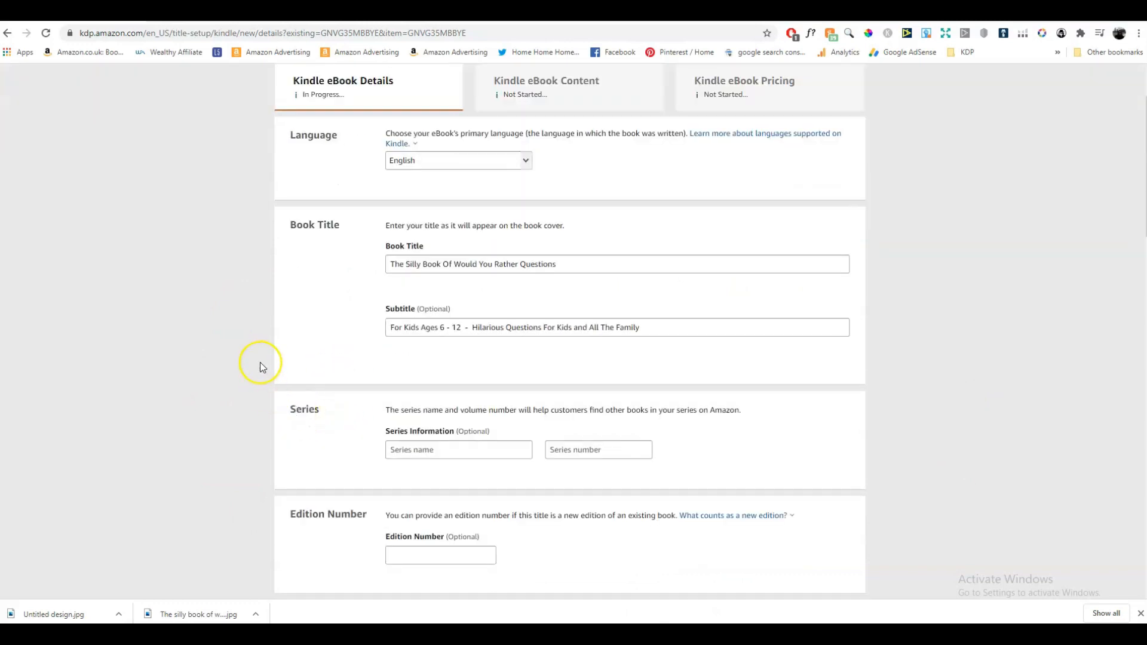
pyautogui.scroll(-1, 258, 363)
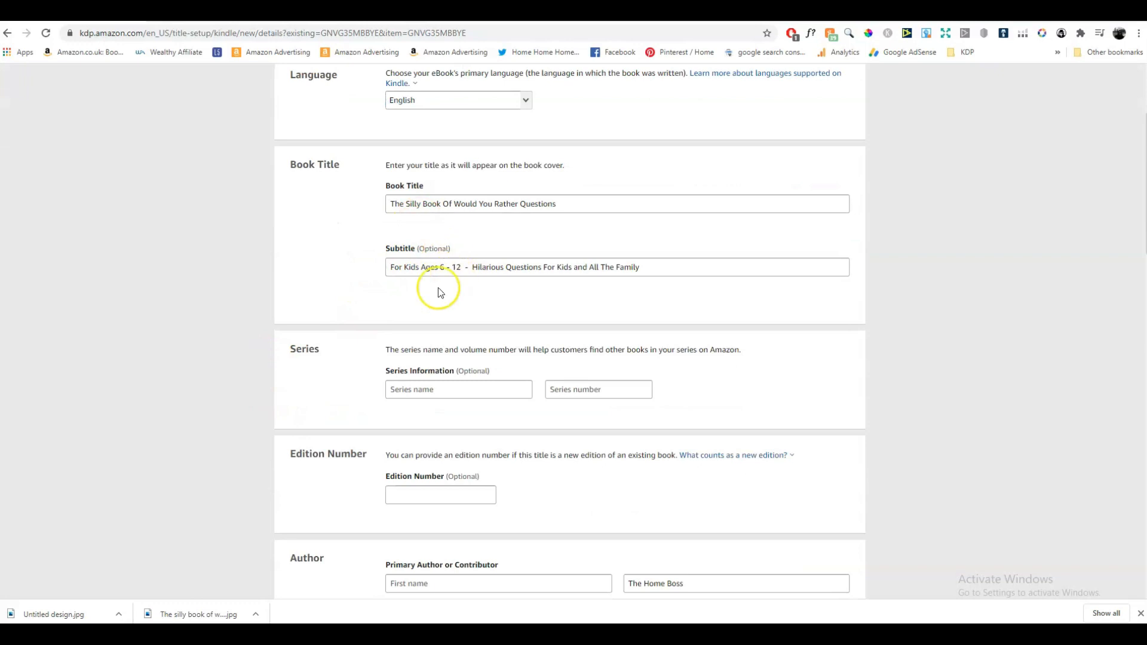
pyautogui.scroll(-2, 328, 314)
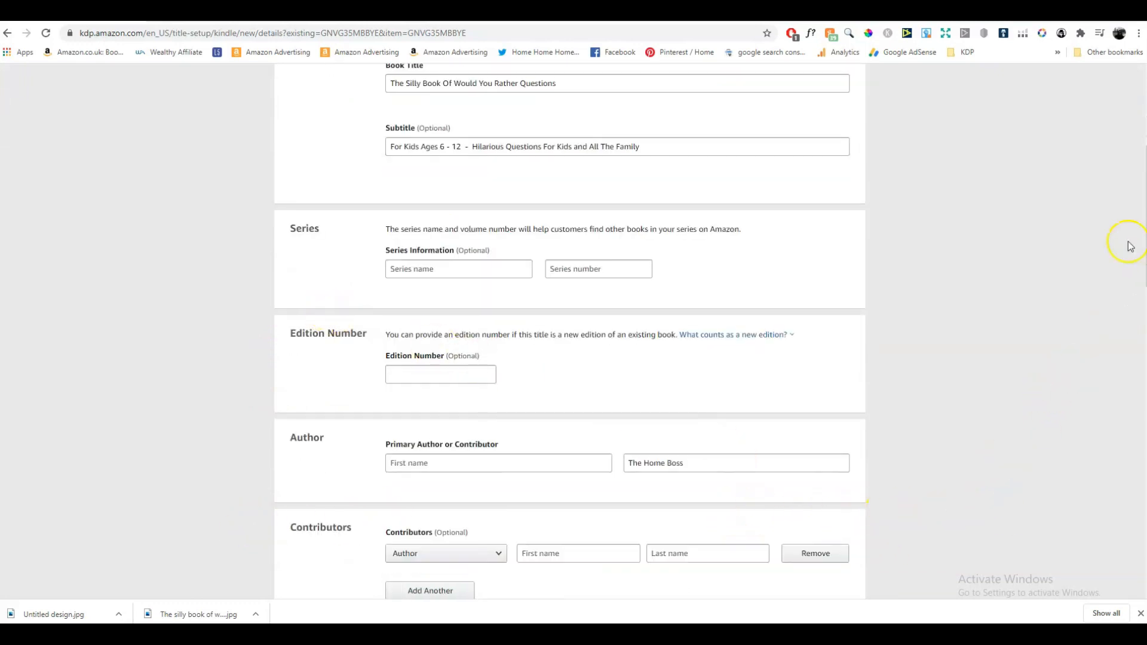
pyautogui.scroll(-15, 1069, 232)
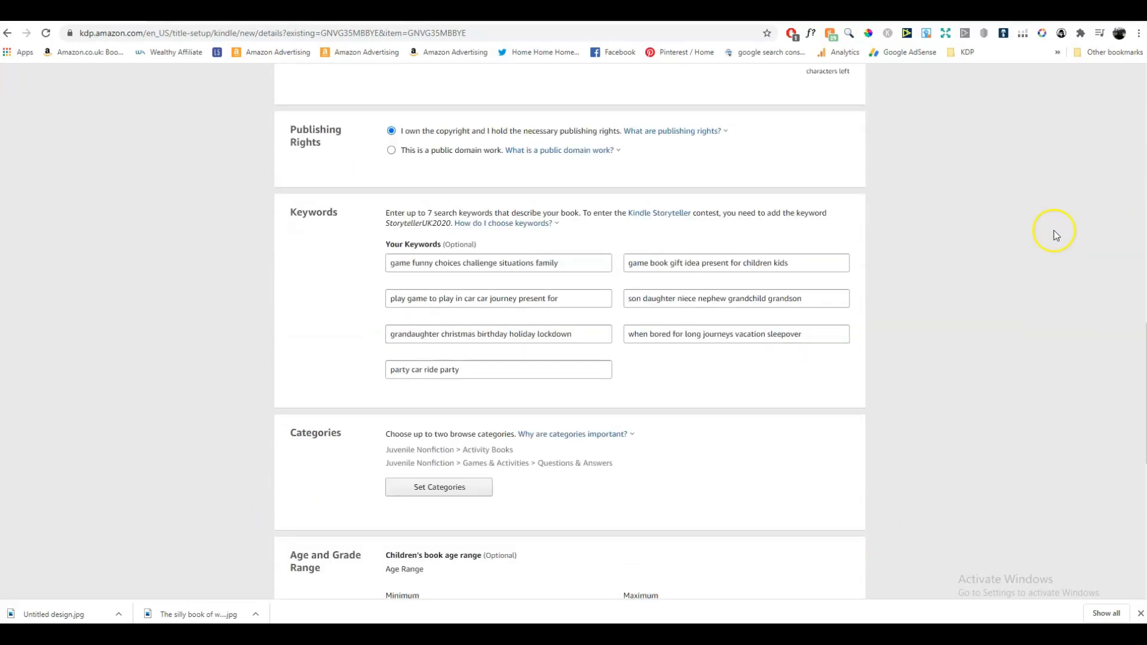
pyautogui.scroll(2, 445, 297)
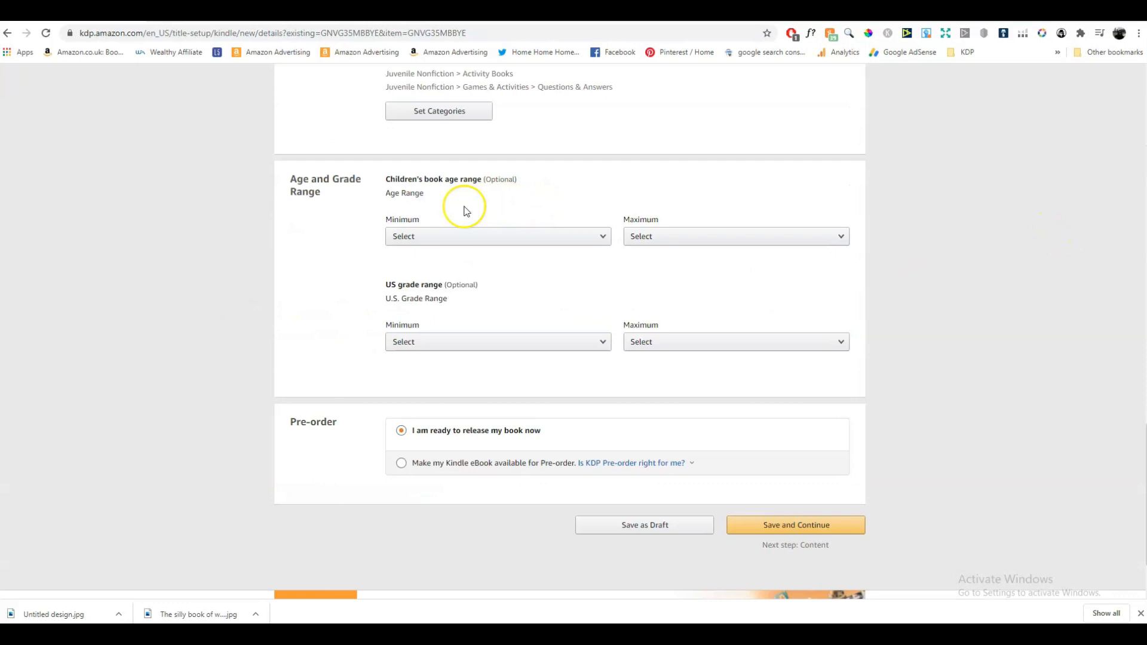
pyautogui.click(423, 237)
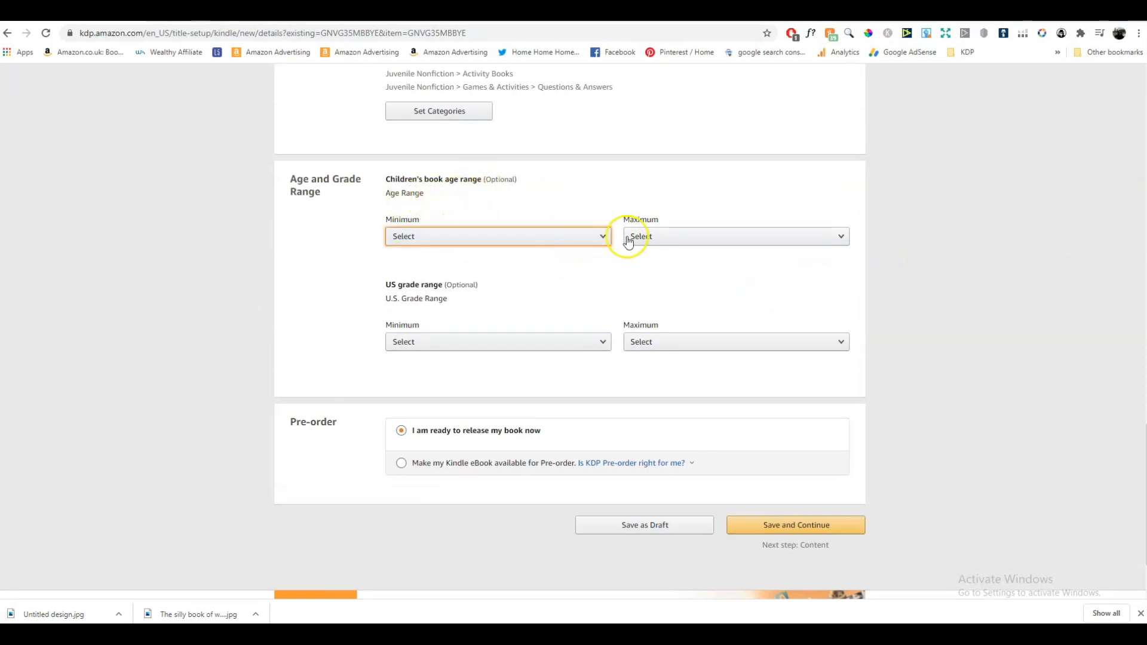
pyautogui.click(606, 236)
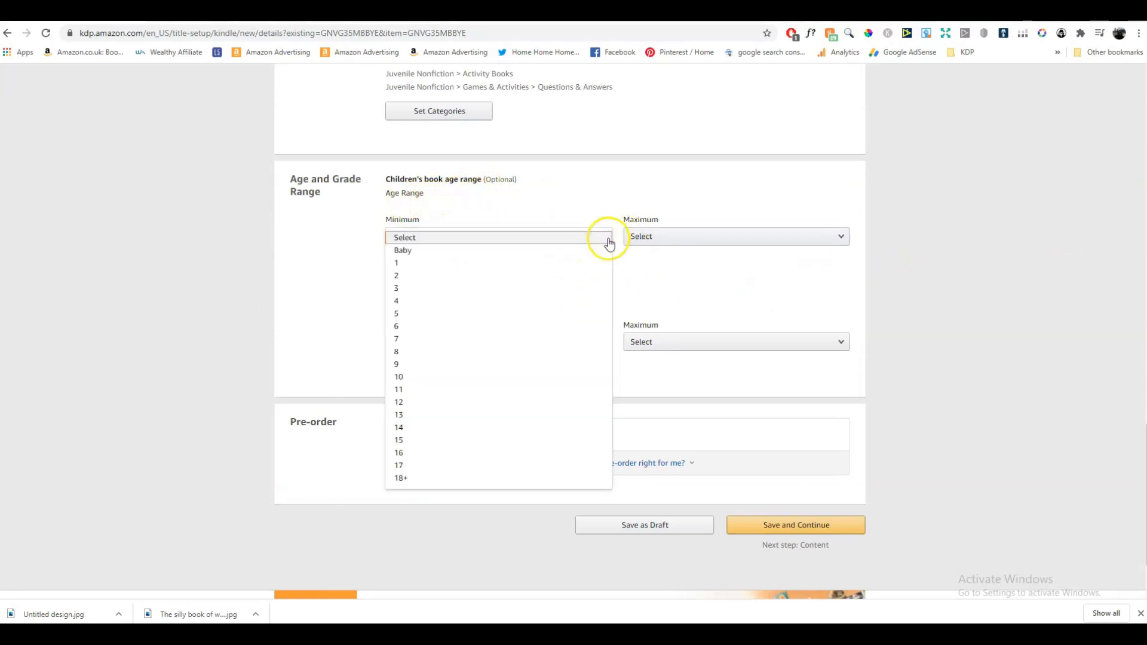
pyautogui.click(420, 333)
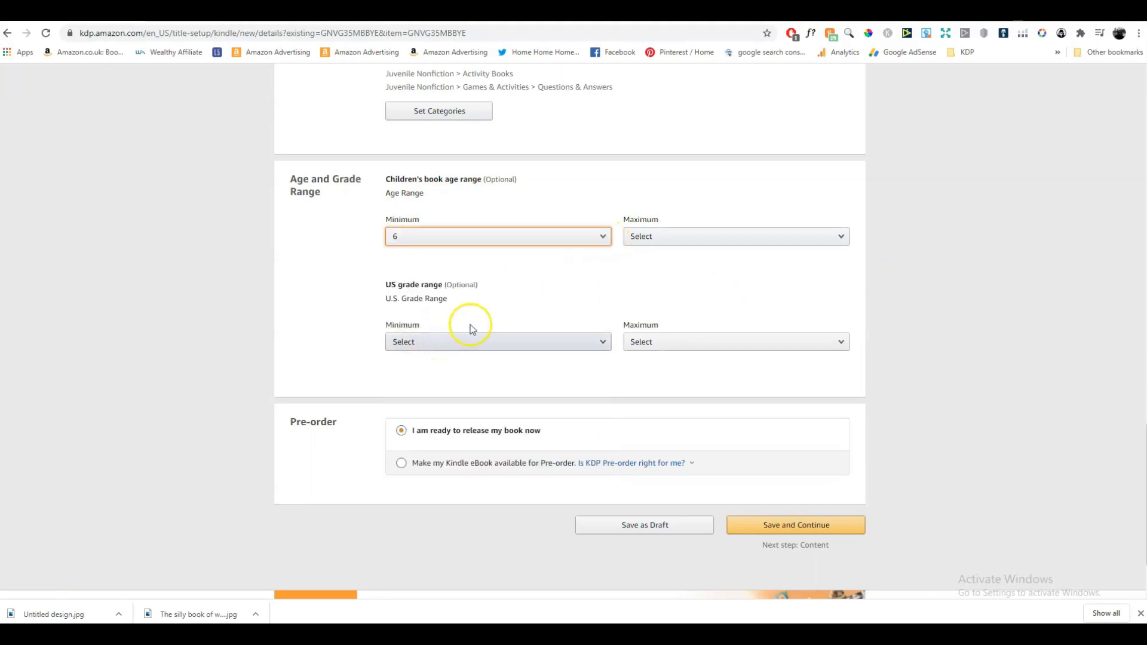
pyautogui.click(723, 239)
pyautogui.click(654, 330)
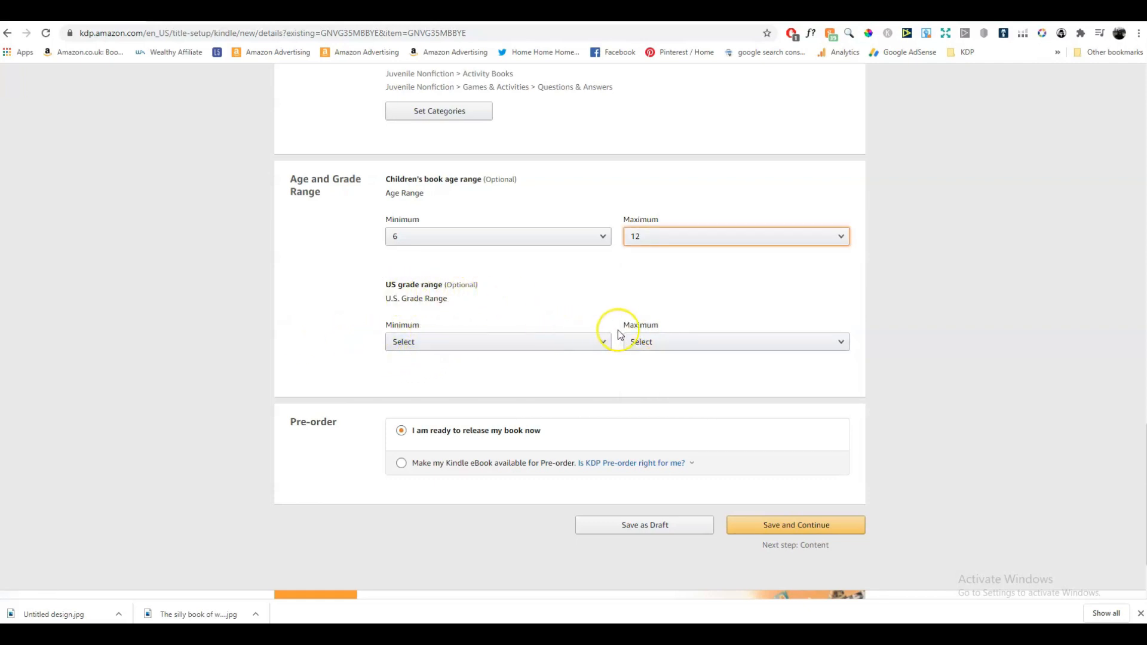
pyautogui.click(602, 343)
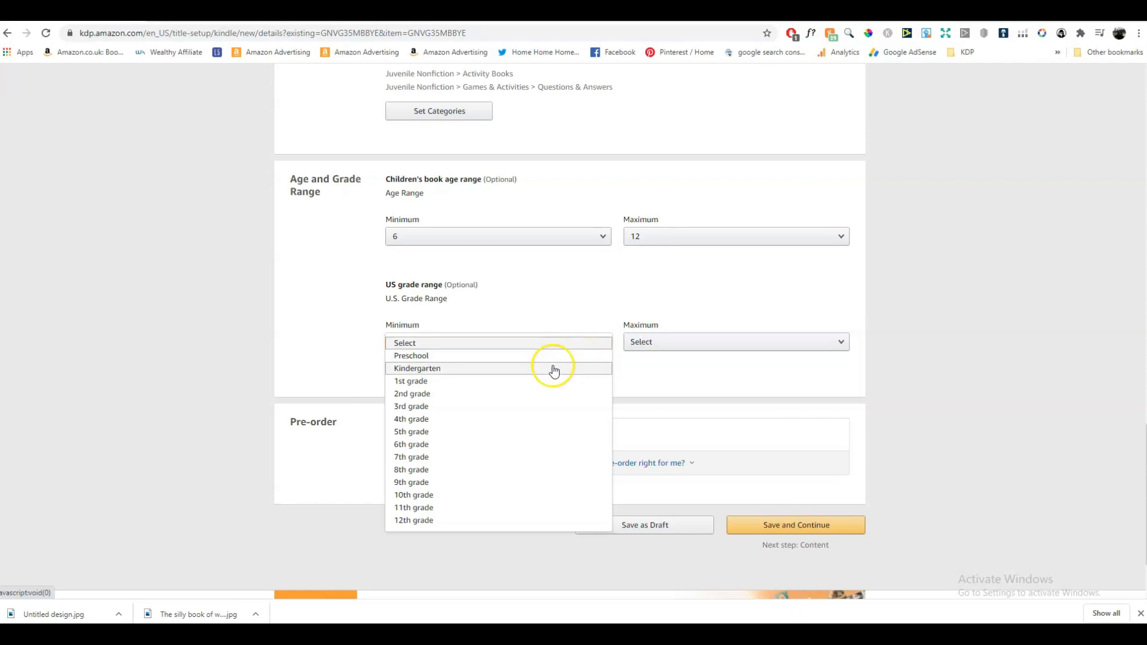
pyautogui.click(547, 325)
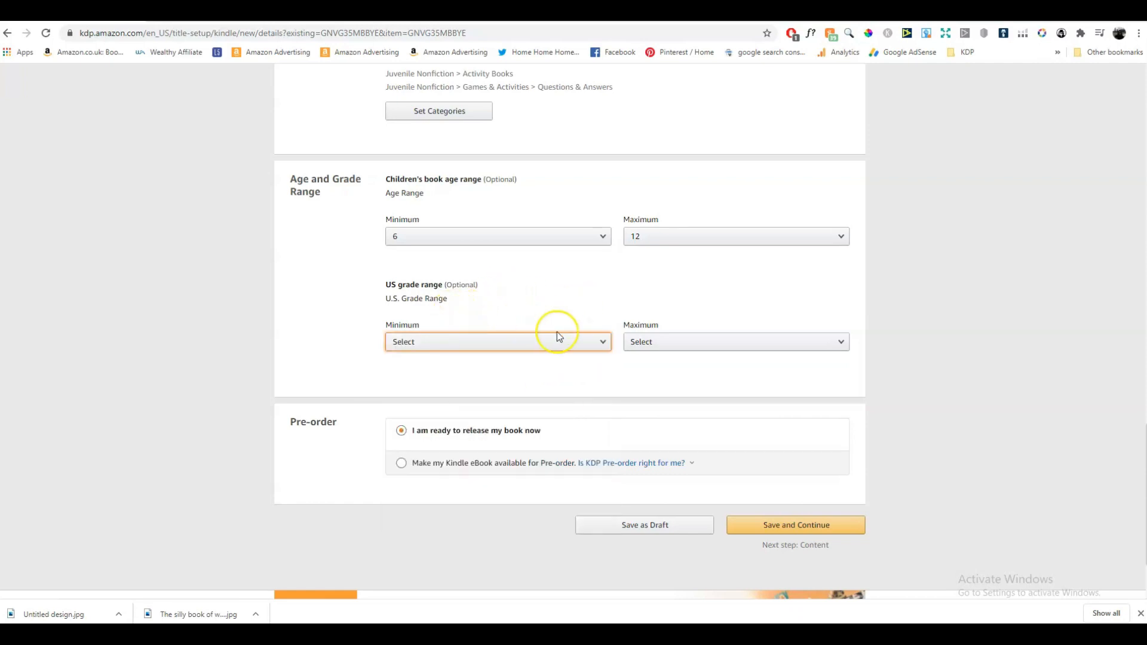
pyautogui.click(697, 351)
# Keep the option to release the book now, save the eBook details and continue to the content page
pyautogui.scroll(-1, 902, 249)
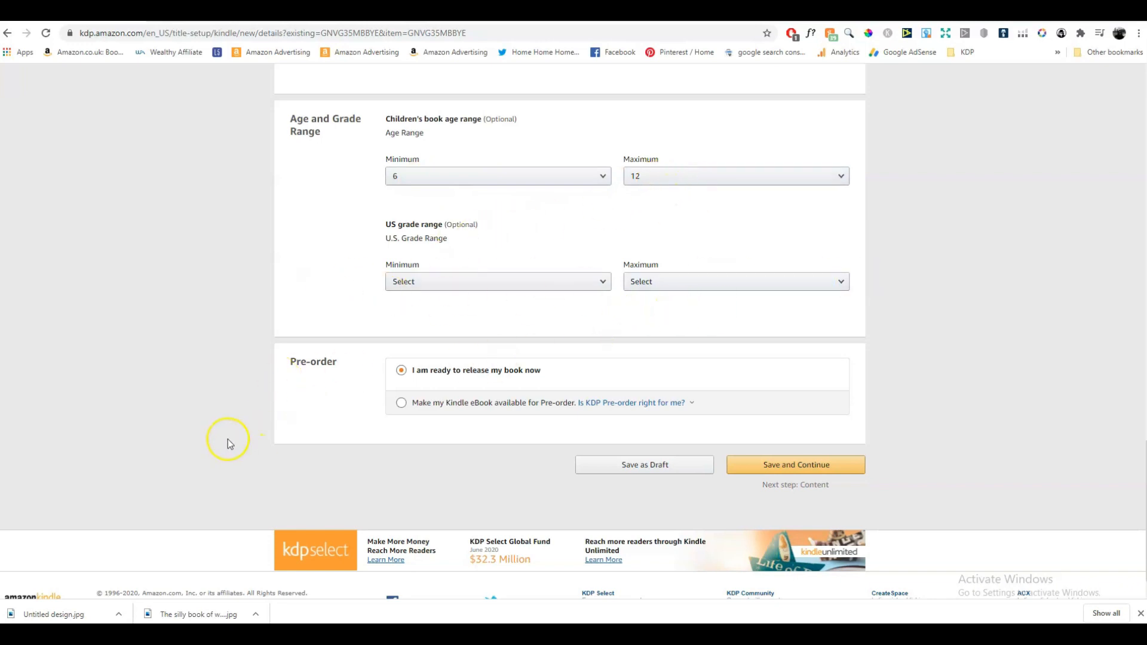
pyautogui.scroll(-1, 135, 470)
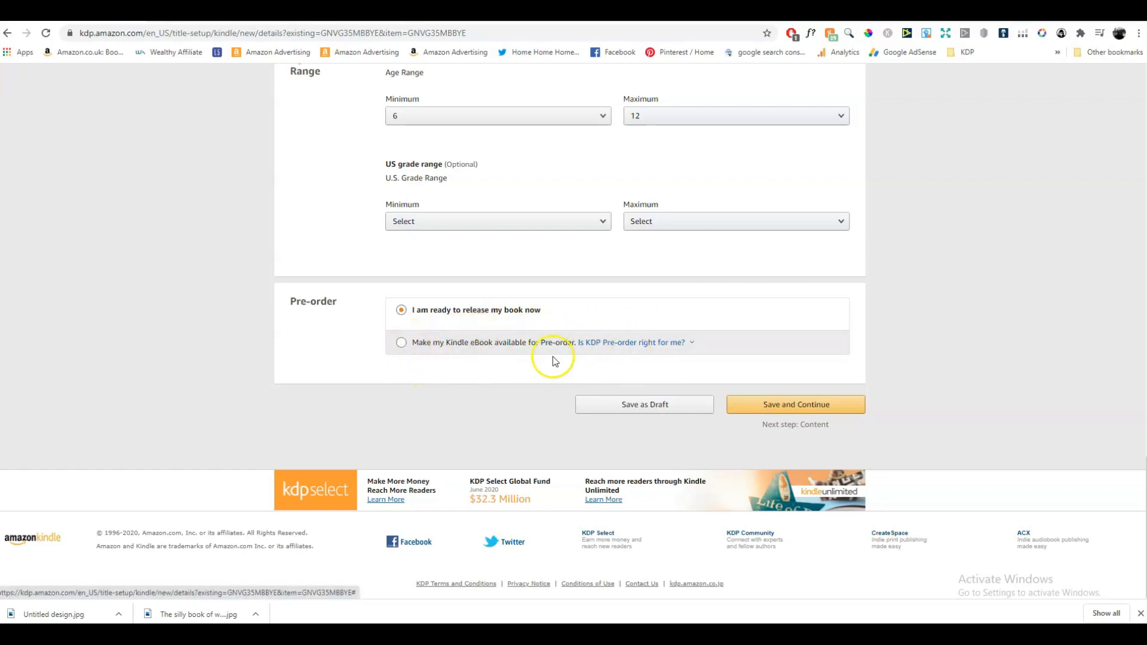
pyautogui.click(608, 352)
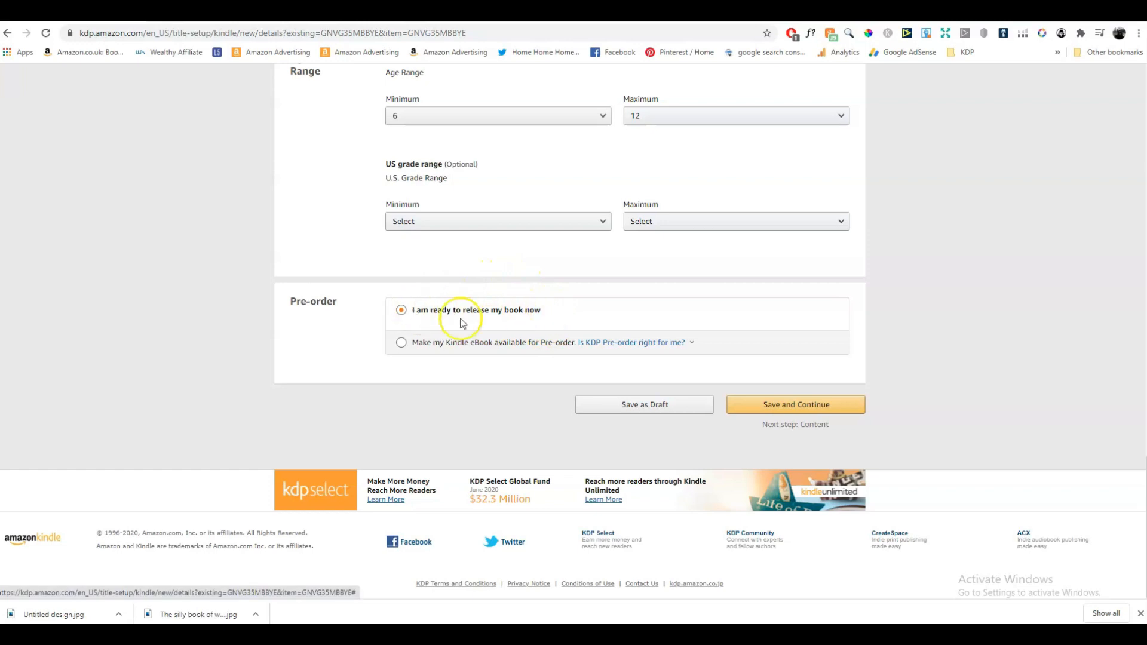
pyautogui.click(827, 412)
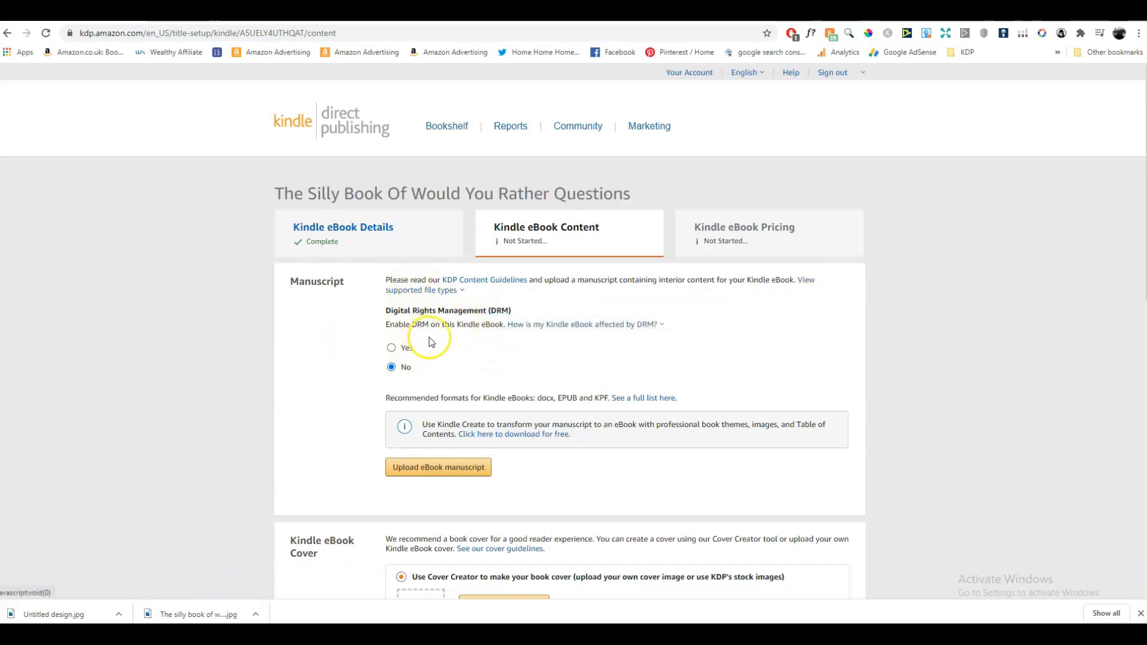
# Read the DRM explanation and upload "the silly book 6 x 9 interior no bleed 100 pages.kpf" from the "would you rather book" folder as the manuscript
pyautogui.moveTo(509, 325)
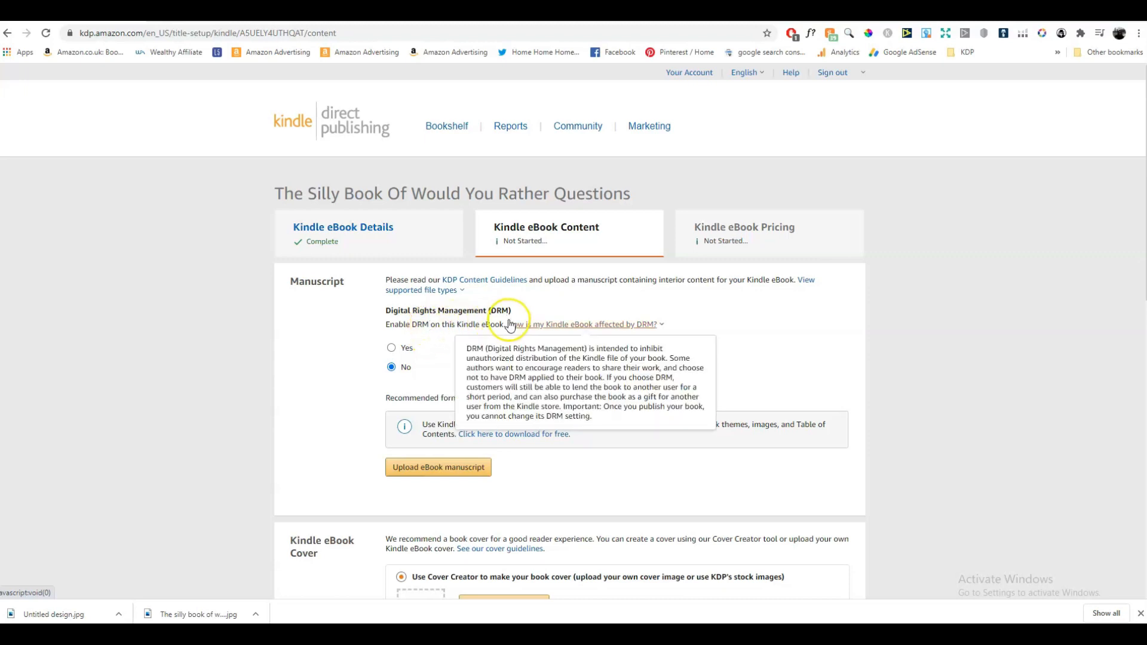
pyautogui.moveTo(642, 328)
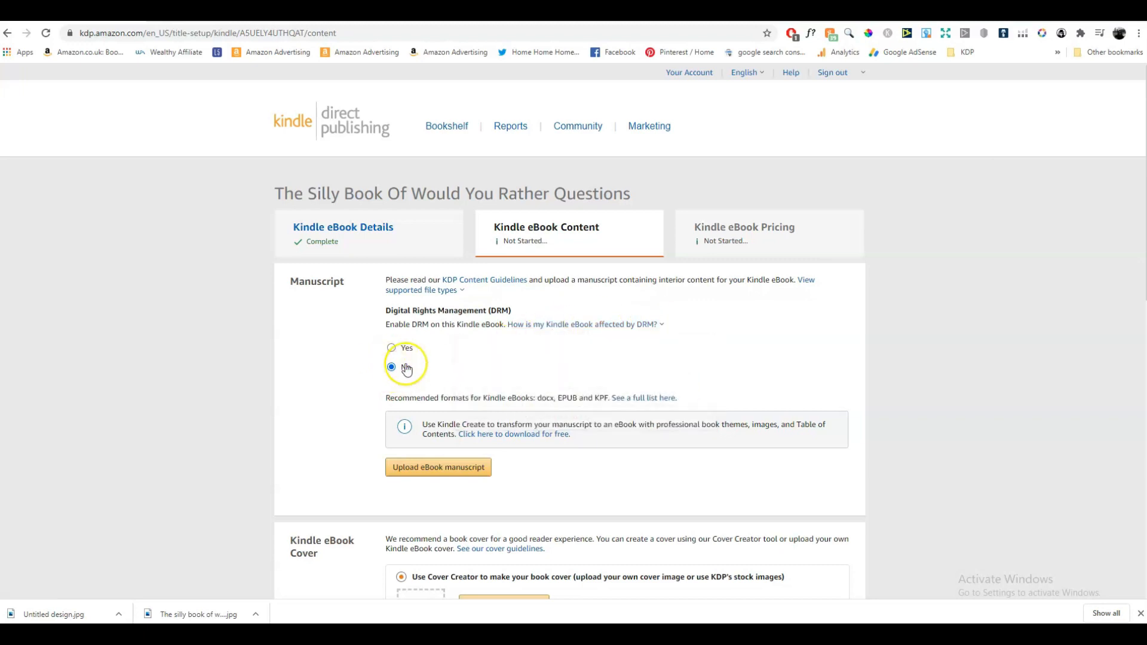
pyautogui.moveTo(573, 329)
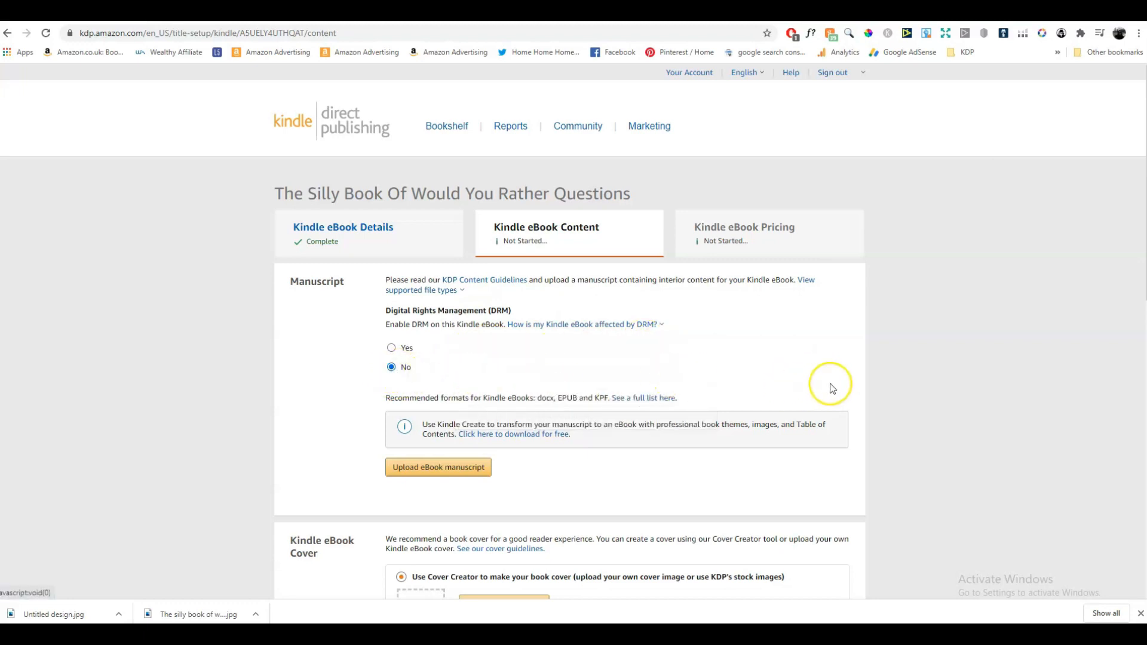
pyautogui.scroll(-1, 833, 383)
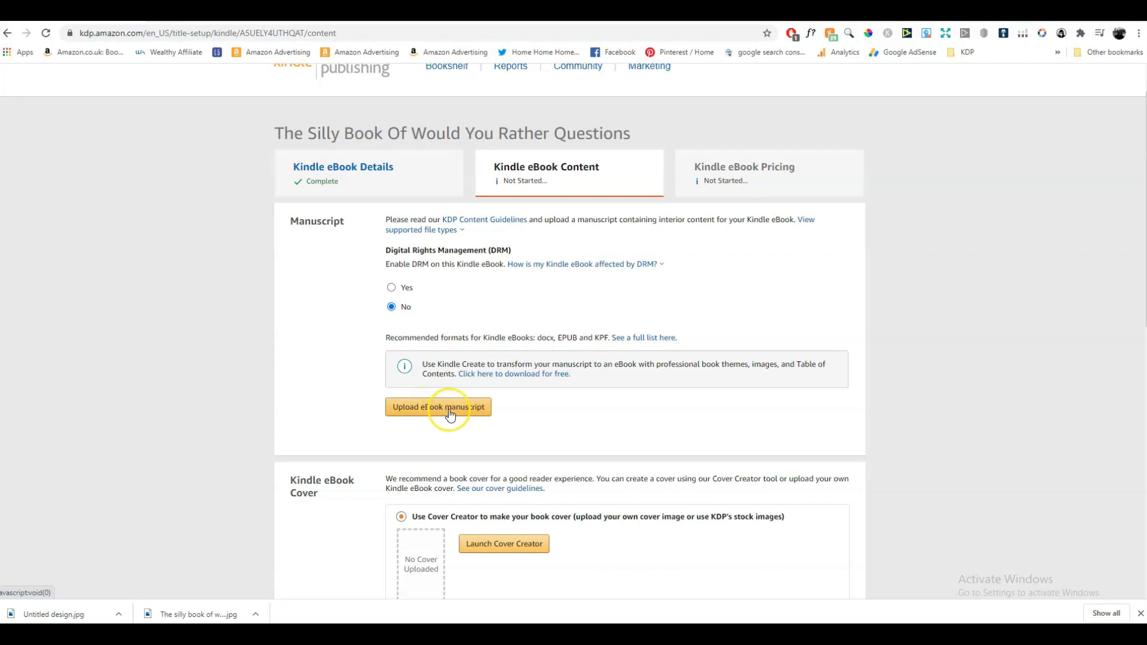
pyautogui.click(429, 408)
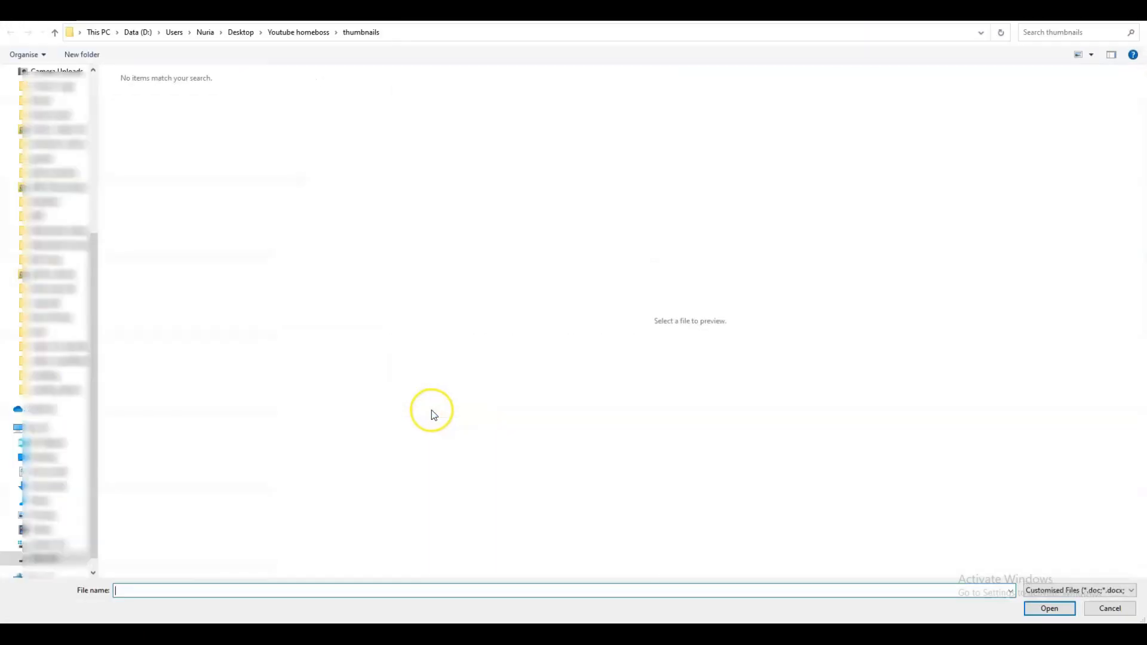
pyautogui.click(88, 257)
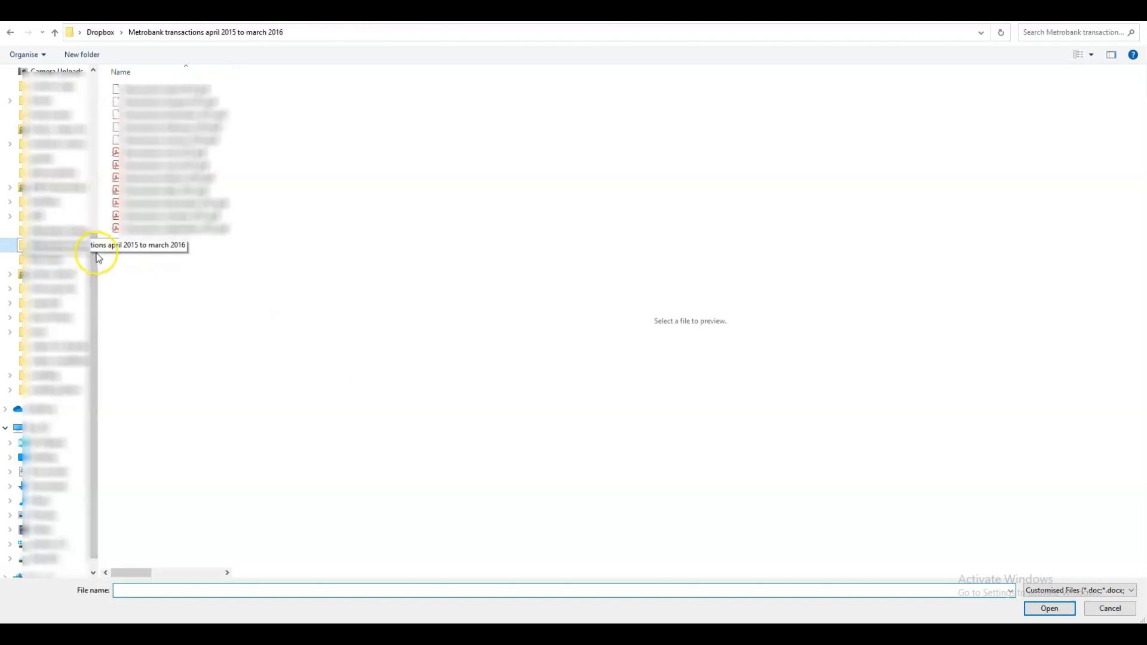
pyautogui.moveTo(95, 256); pyautogui.dragTo(99, 83)
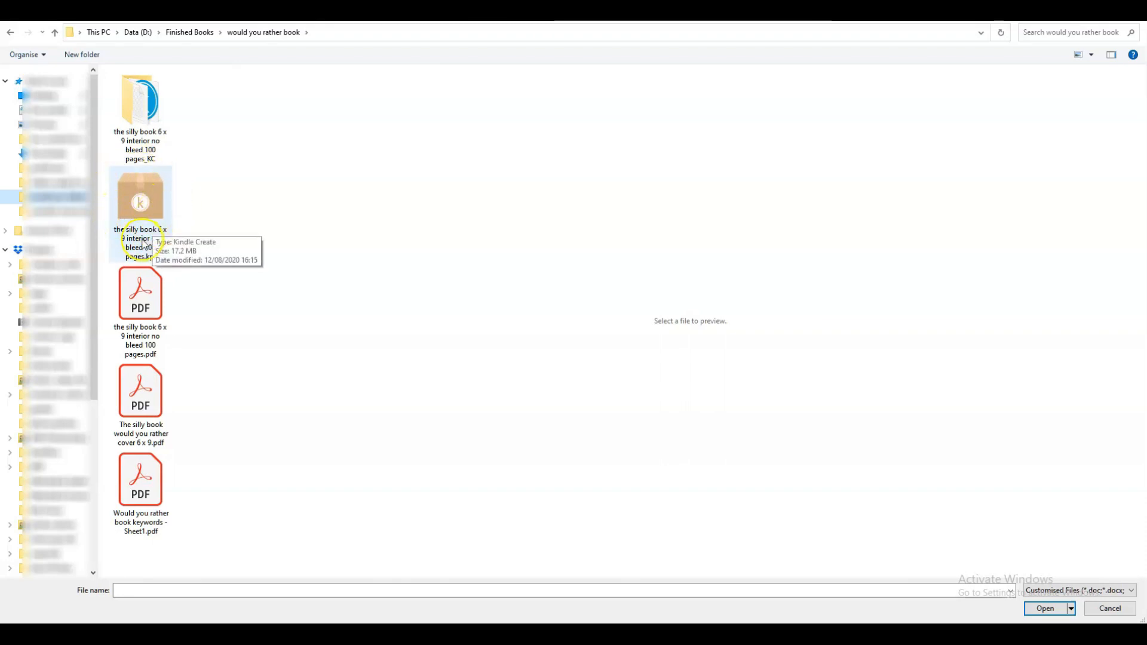
pyautogui.click(149, 197)
pyautogui.click(1046, 609)
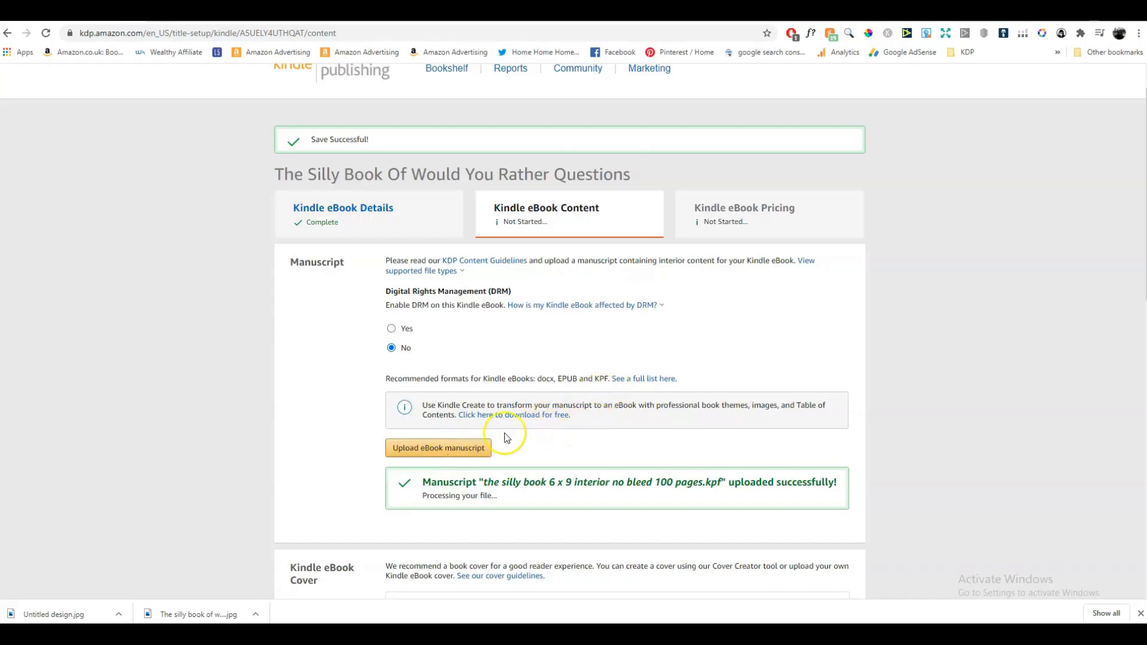
# Choose to supply an existing cover and upload "would you rather ebook cover.jpg" from the "would you rather book" folder as the Kindle eBook cover
pyautogui.scroll(-2, 1020, 366)
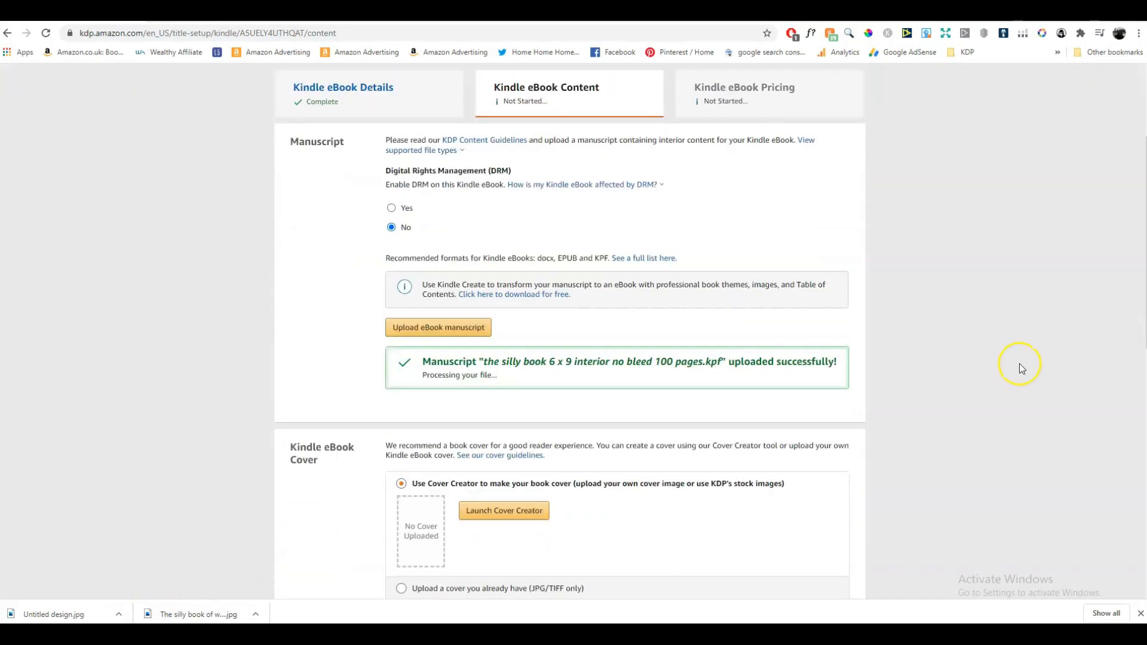
pyautogui.scroll(-3, 1021, 367)
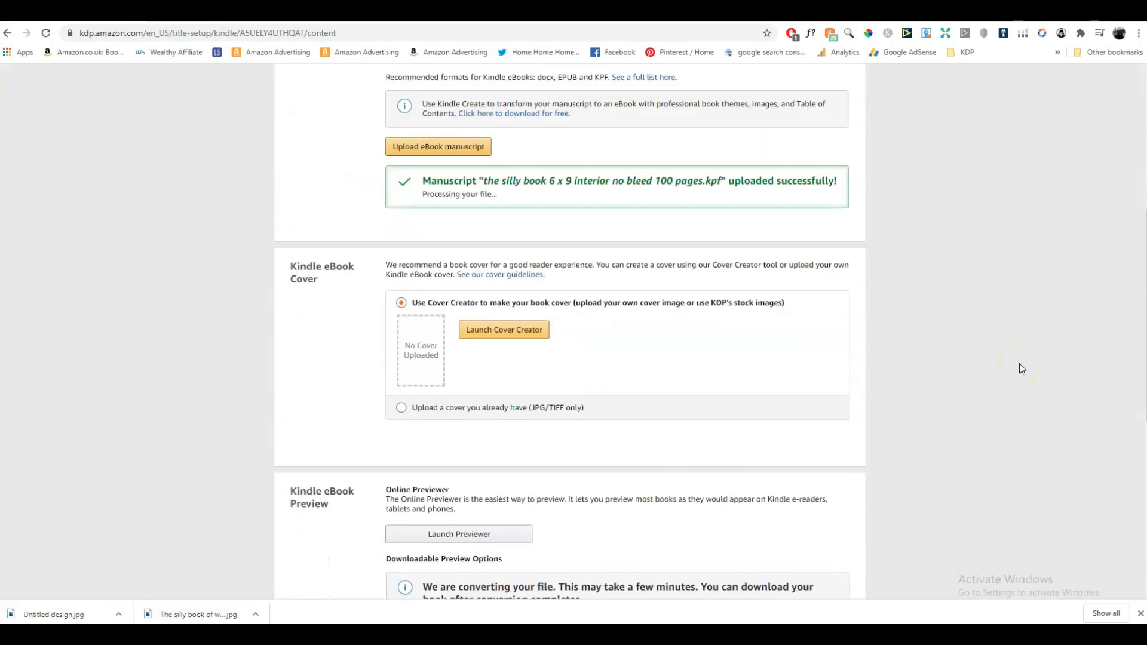
pyautogui.click(402, 408)
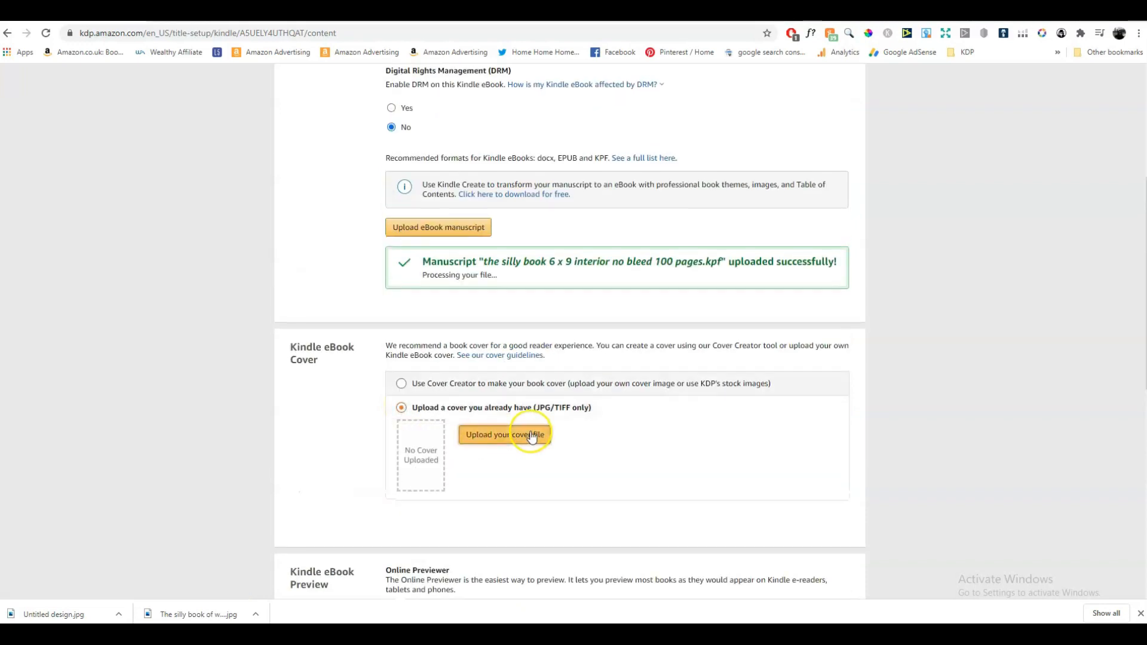
pyautogui.click(532, 436)
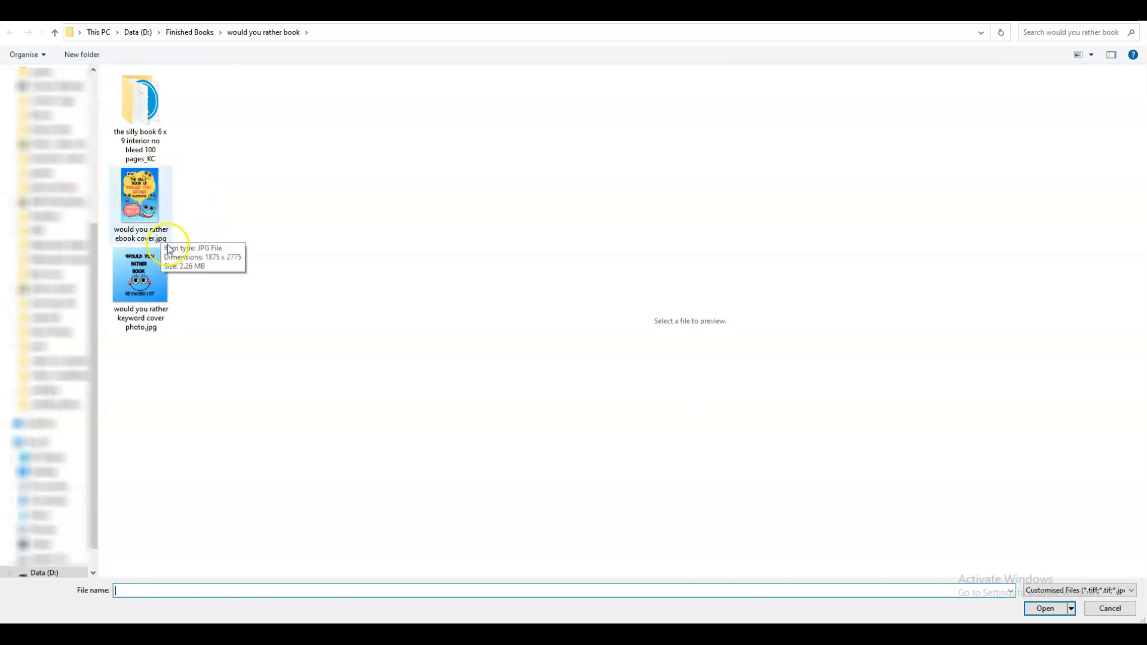
pyautogui.click(141, 212)
pyautogui.click(1045, 612)
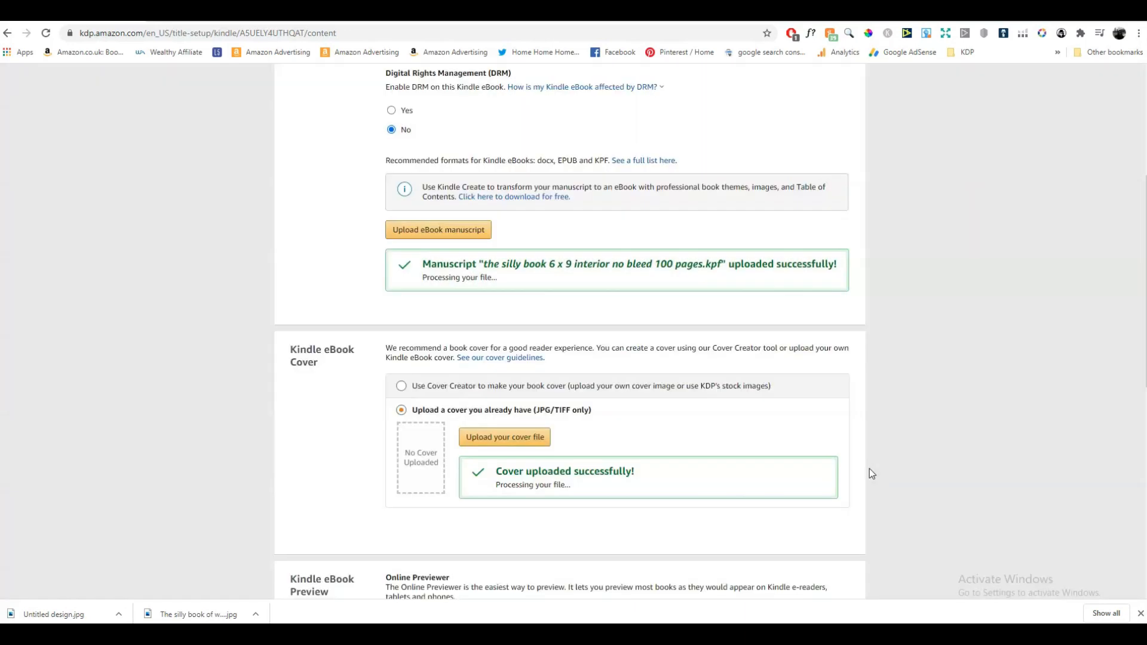
# Try to launch the online previewer for the uploaded eBook manuscript and cover
pyautogui.scroll(-4, 748, 449)
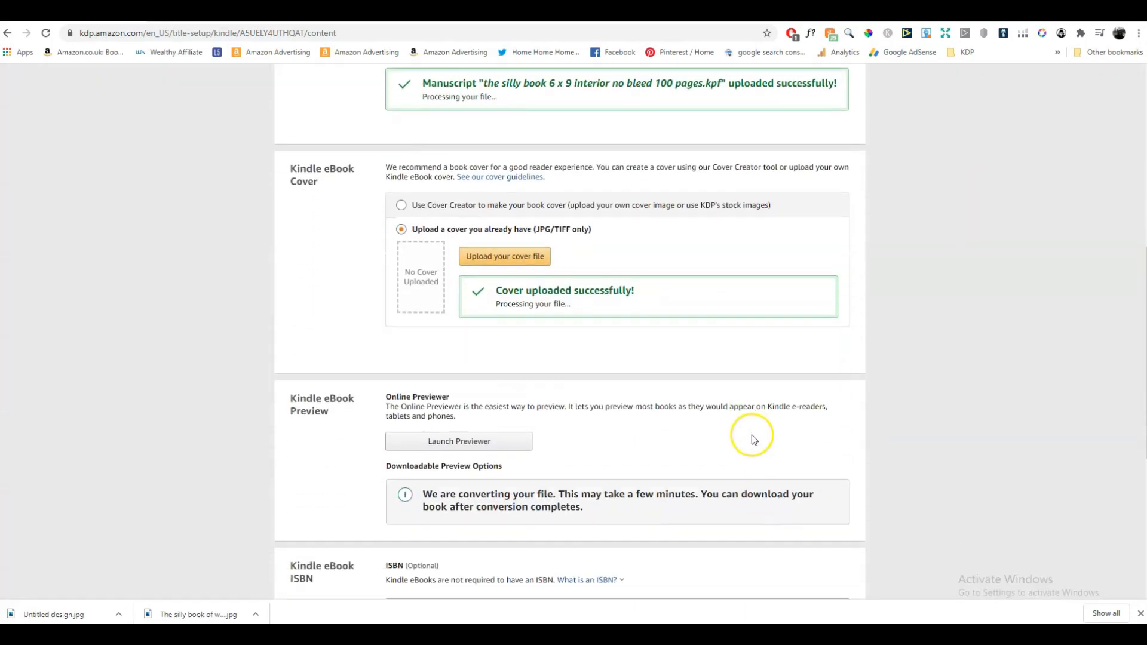
pyautogui.scroll(-1, 197, 507)
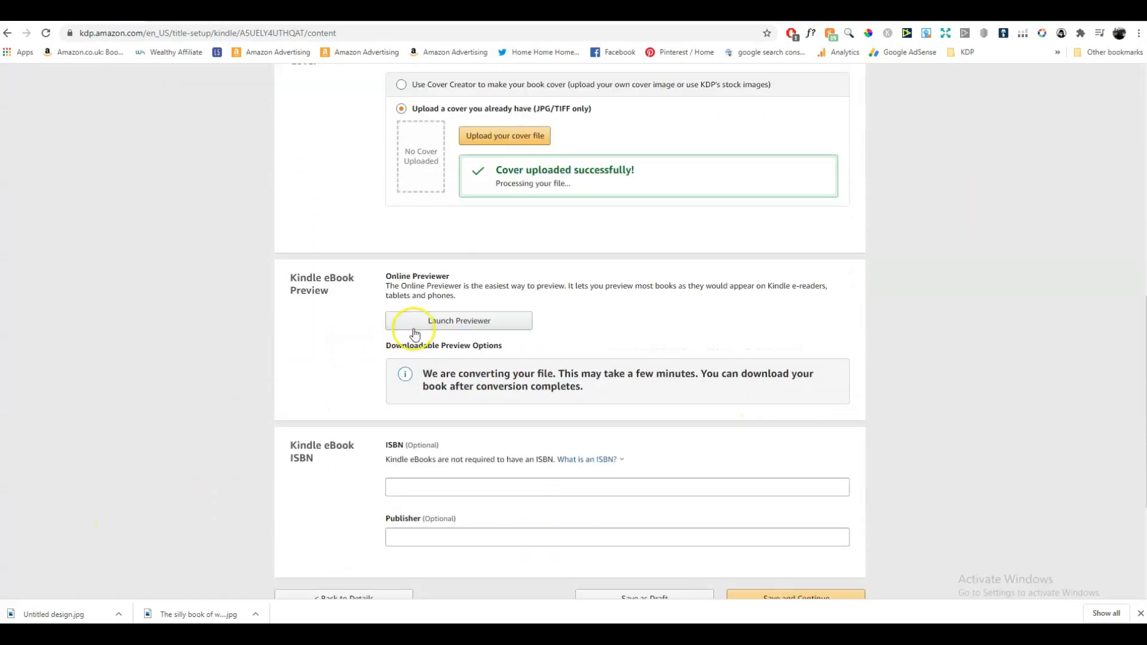
pyautogui.click(513, 323)
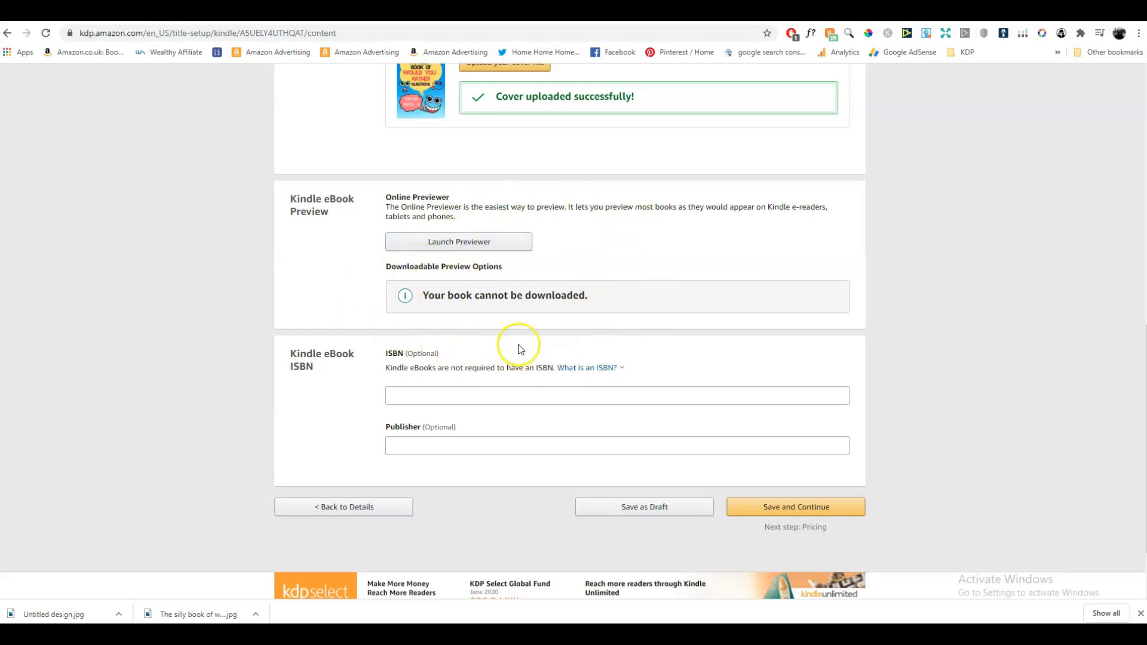
# Read the ISBN explanation, leave the ISBN and publisher blank, and save the eBook content to continue to pricing
pyautogui.click(614, 367)
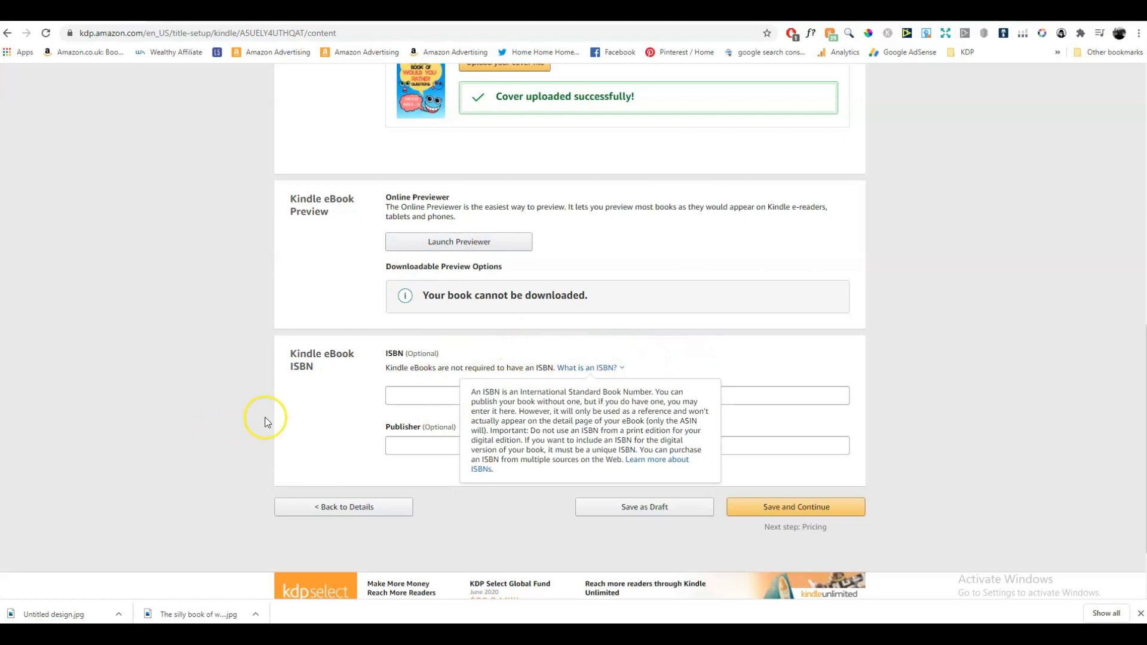
pyautogui.click(267, 422)
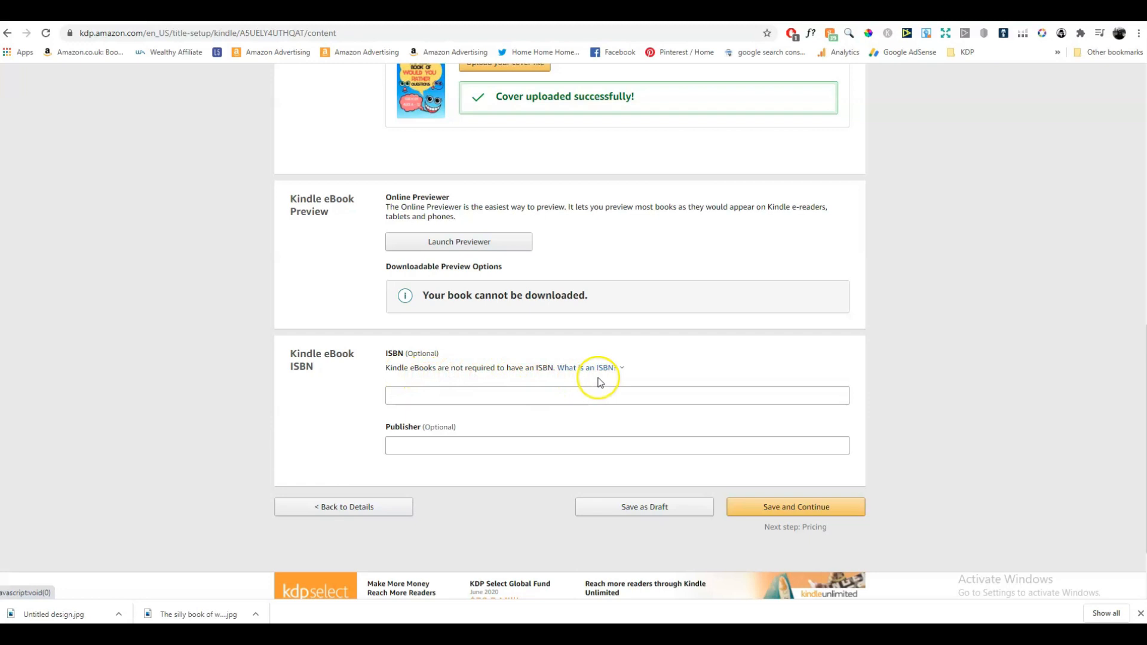
pyautogui.click(798, 515)
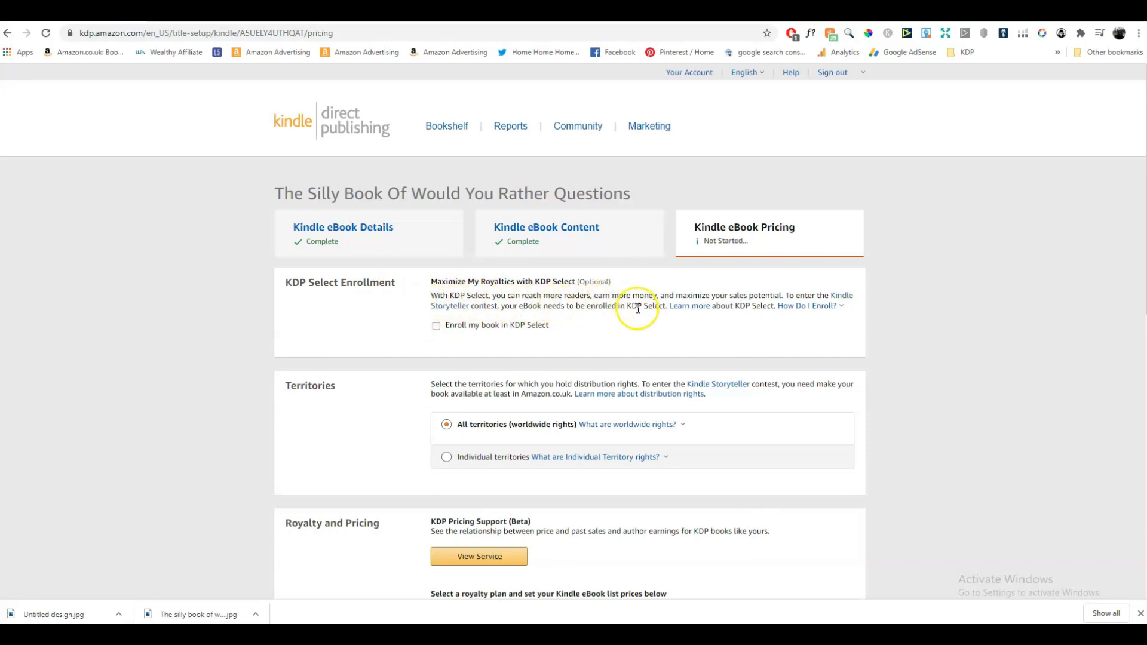
# Read how KDP Select enrollment works, enroll the book in it and keep worldwide rights for all territories
pyautogui.click(783, 306)
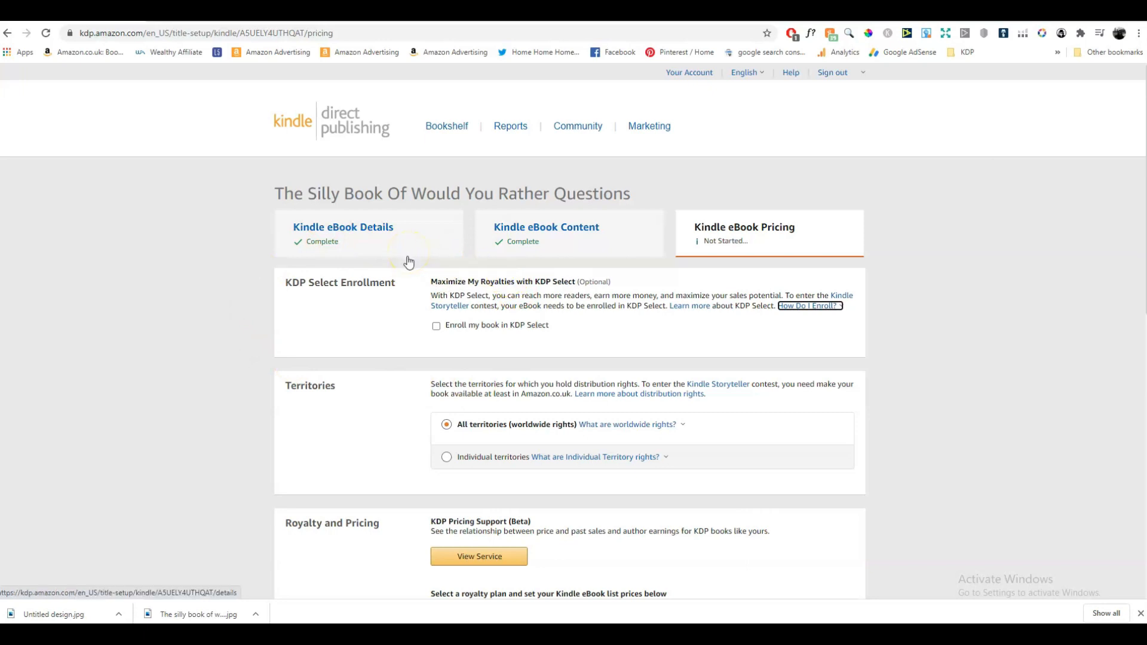
pyautogui.click(438, 330)
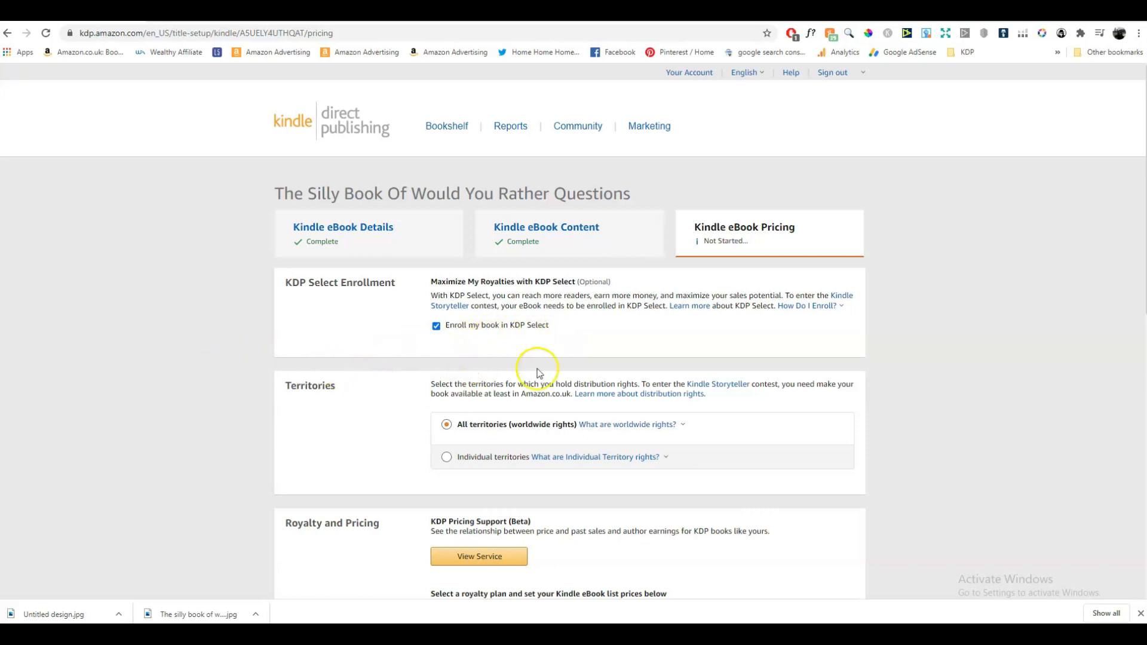
pyautogui.scroll(-1, 938, 367)
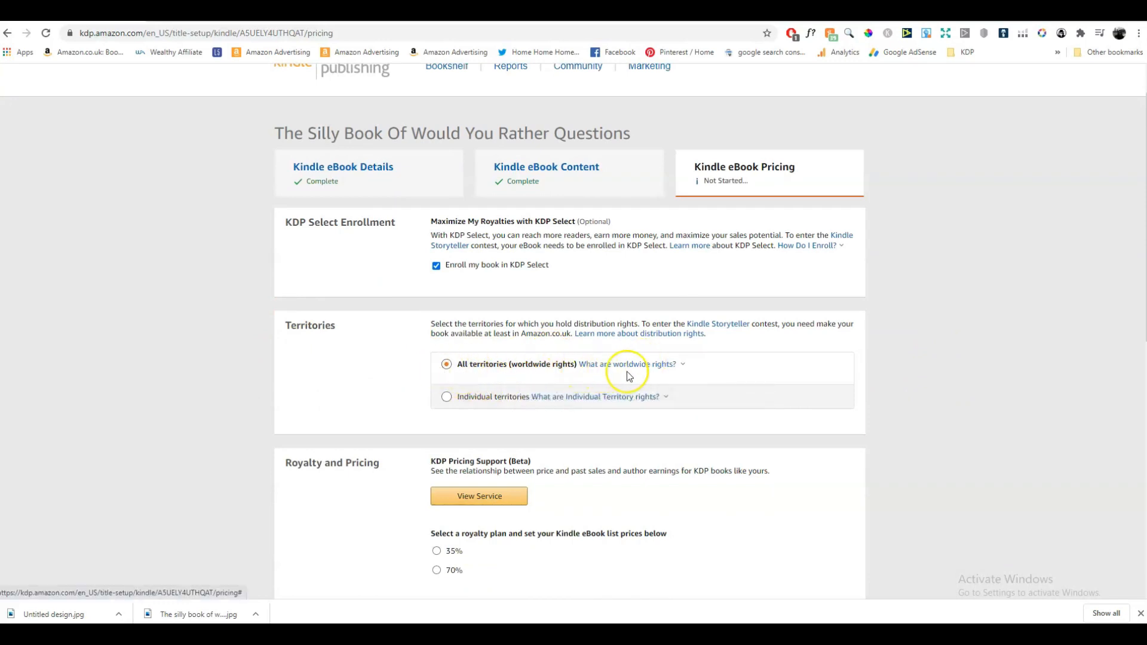
# Select the 35% royalty plan with the Amazon.com list price at $2.99 and review the prices for the other marketplaces
pyautogui.scroll(-2, 418, 389)
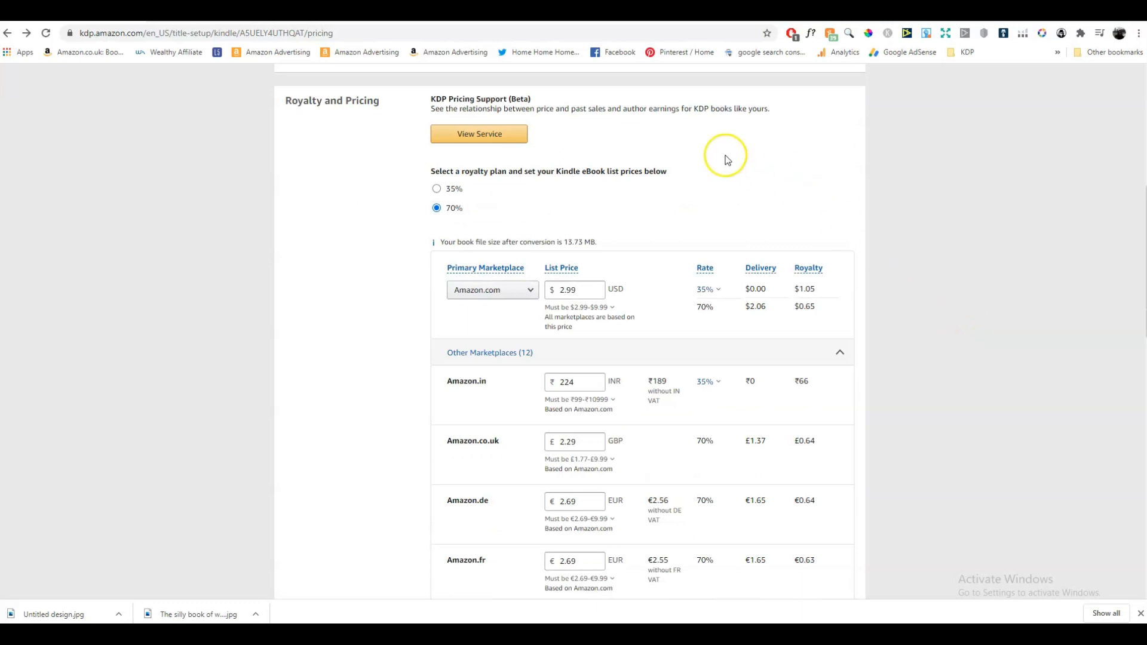
pyautogui.scroll(1, 755, 187)
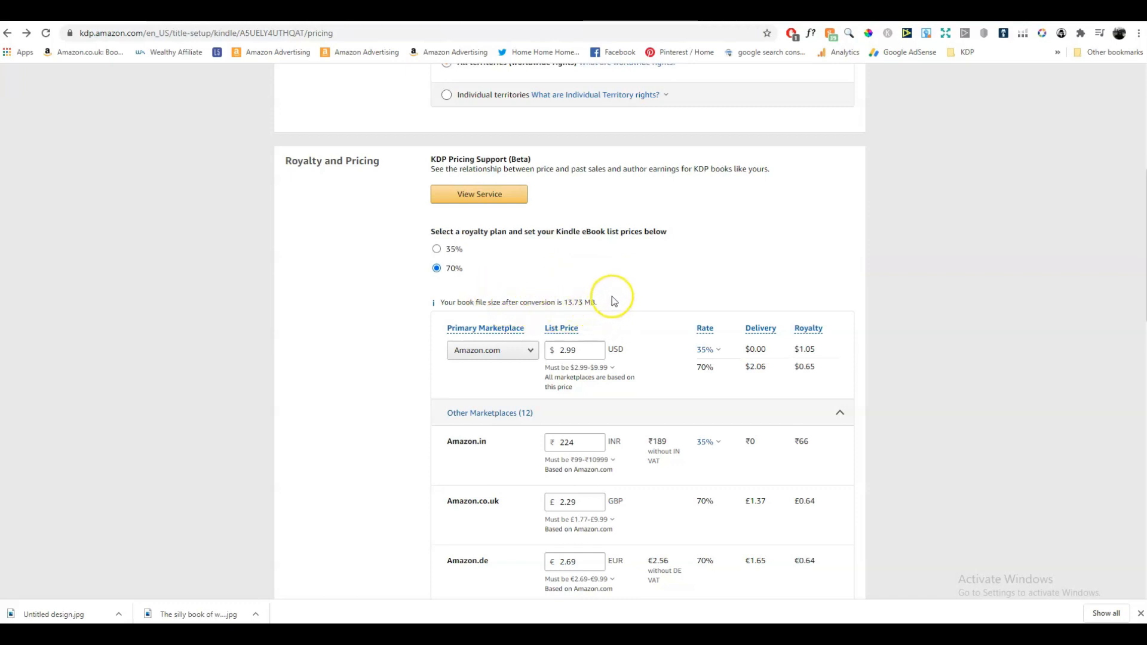
pyautogui.click(436, 249)
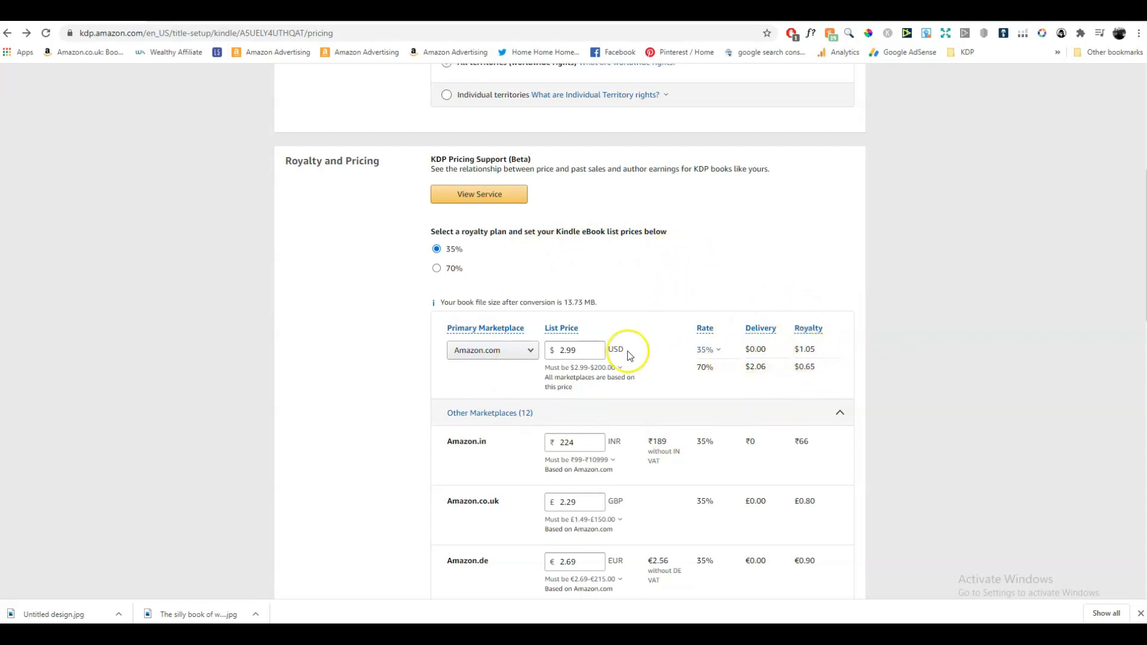
pyautogui.scroll(-1, 351, 399)
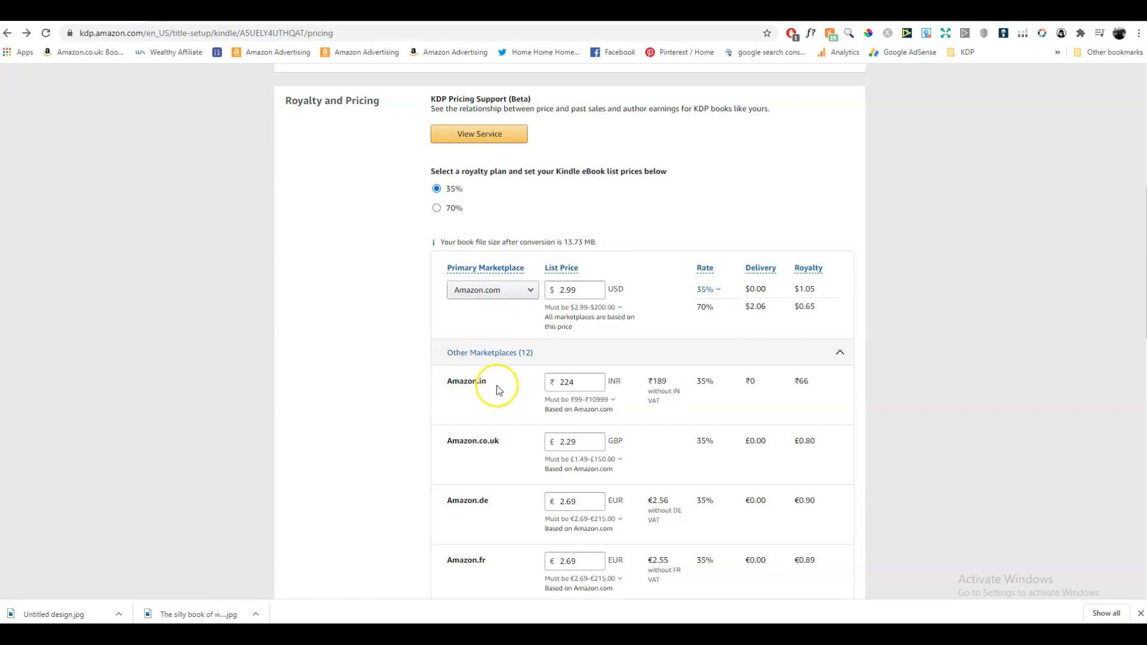
pyautogui.scroll(-2, 417, 410)
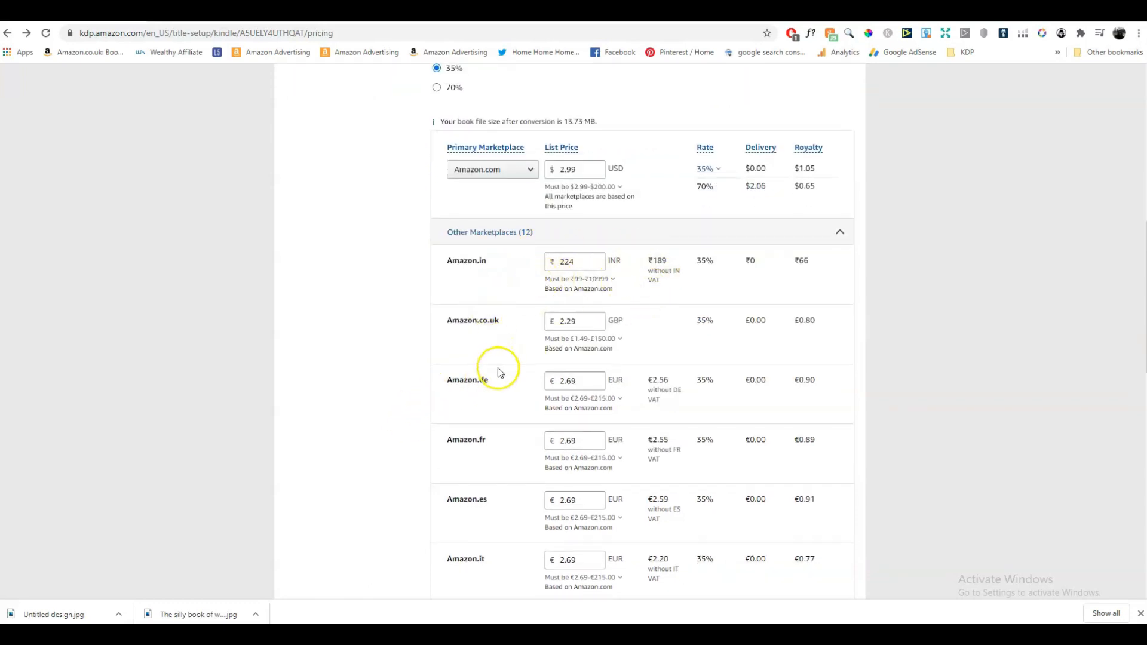
pyautogui.scroll(-1, 565, 399)
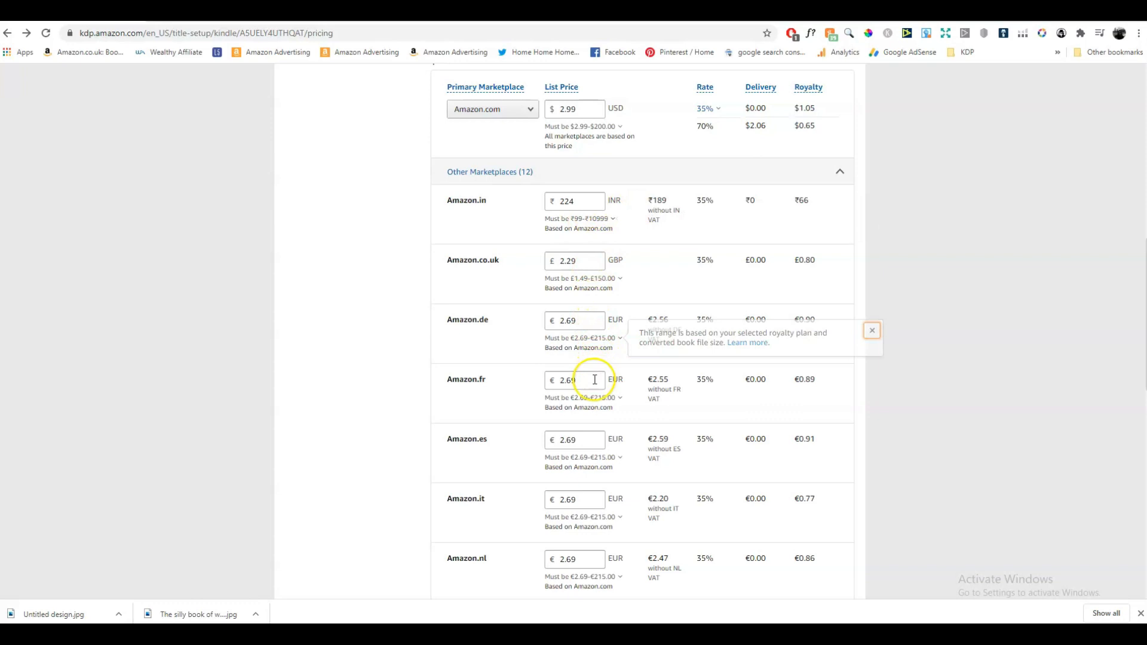
pyautogui.scroll(-7, 591, 443)
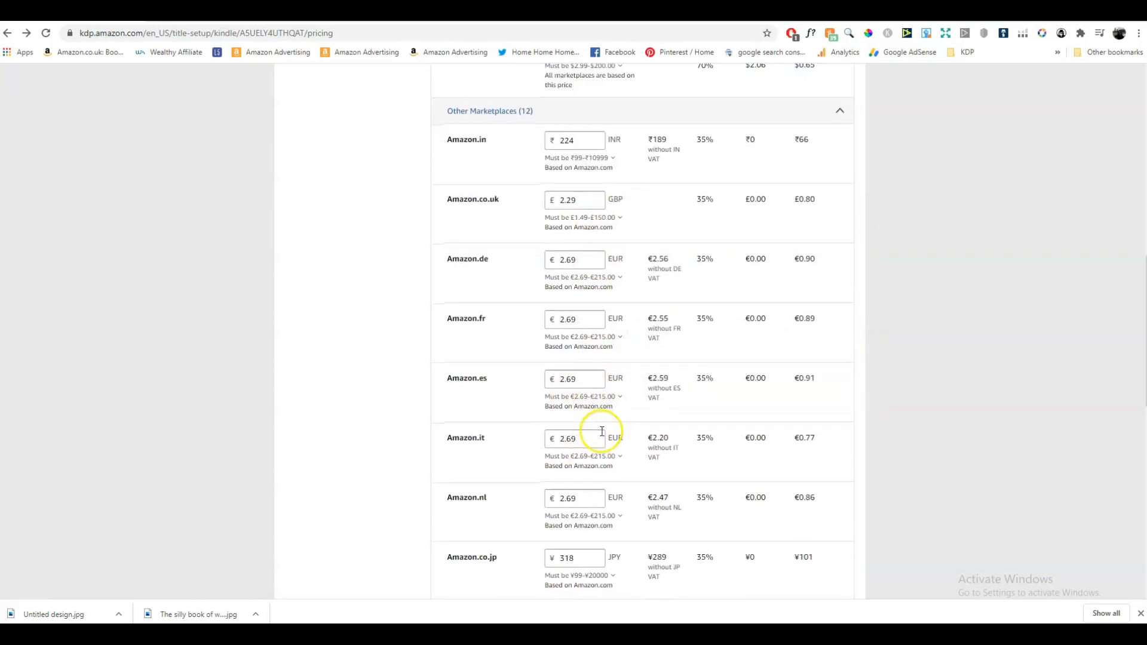
pyautogui.scroll(-2, 597, 430)
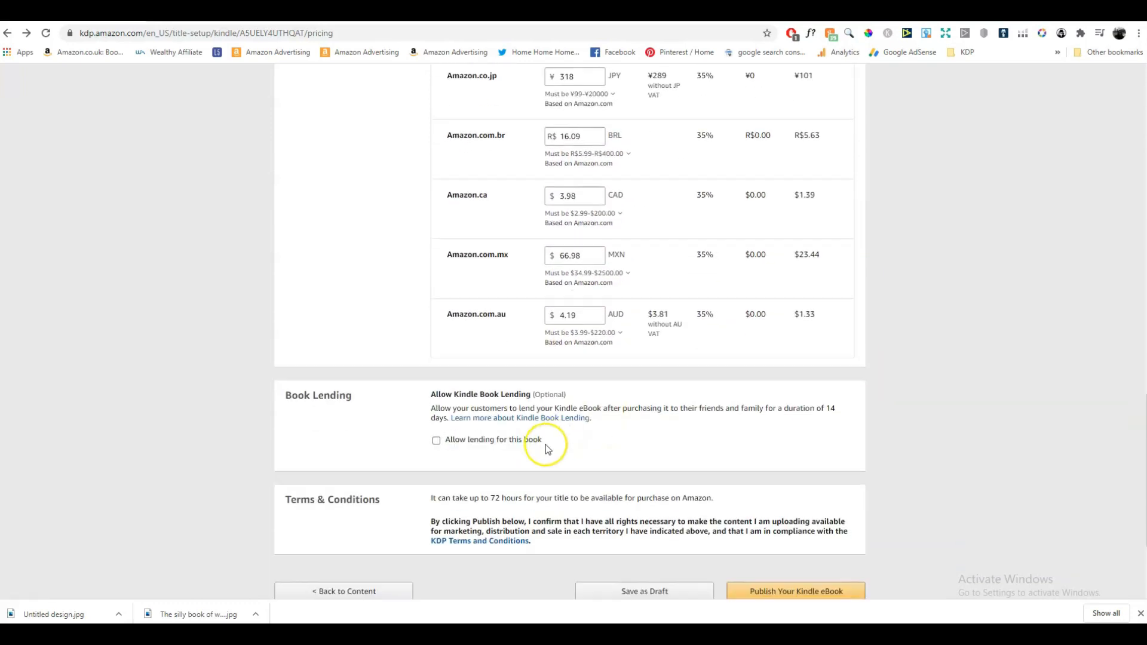
# Allow Kindle Book Lending for this book and review the terms and conditions for publishing
pyautogui.scroll(-2, 359, 412)
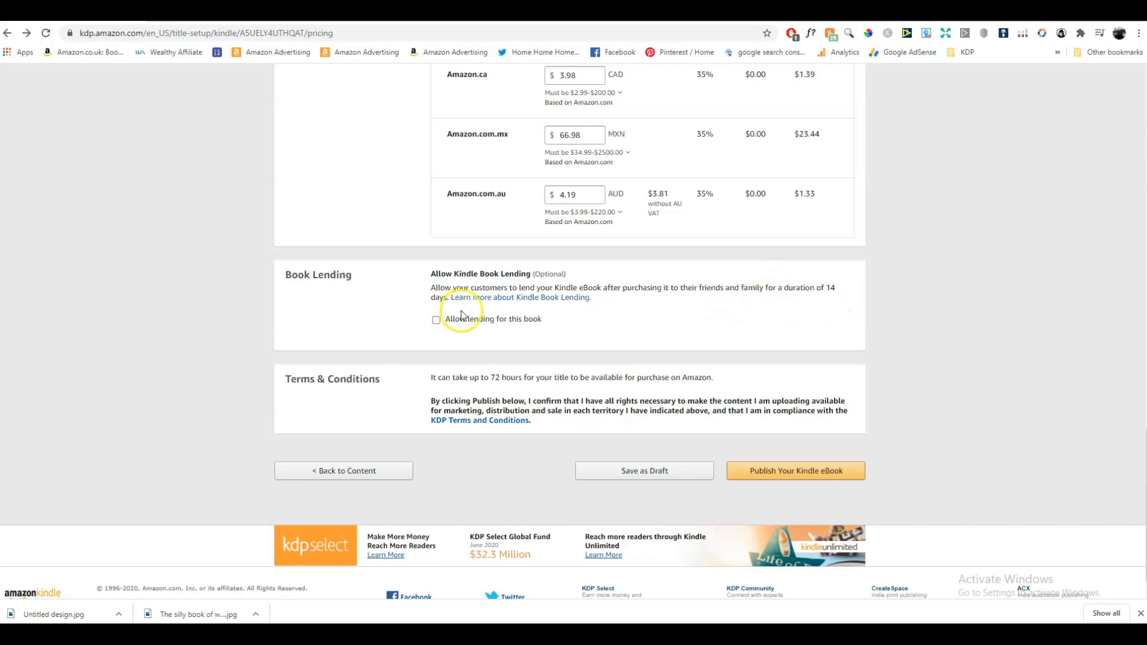
pyautogui.click(436, 319)
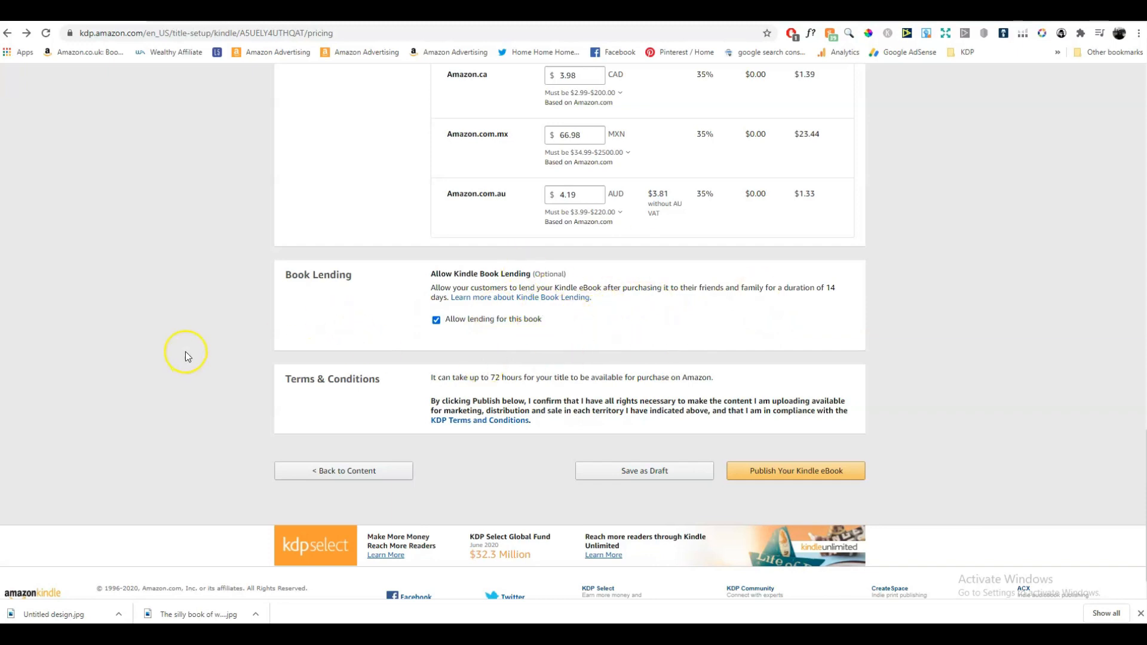
pyautogui.scroll(-1, 191, 356)
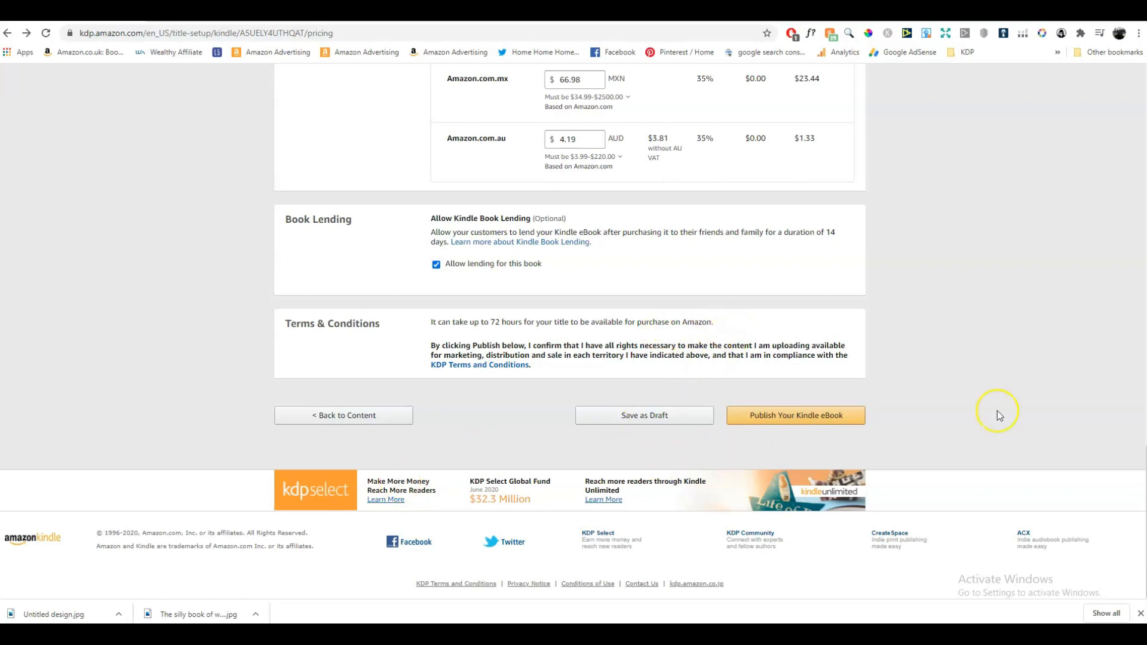
# Return to the Kindle eBook Content page, saving the pricing changes
pyautogui.scroll(17, 987, 359)
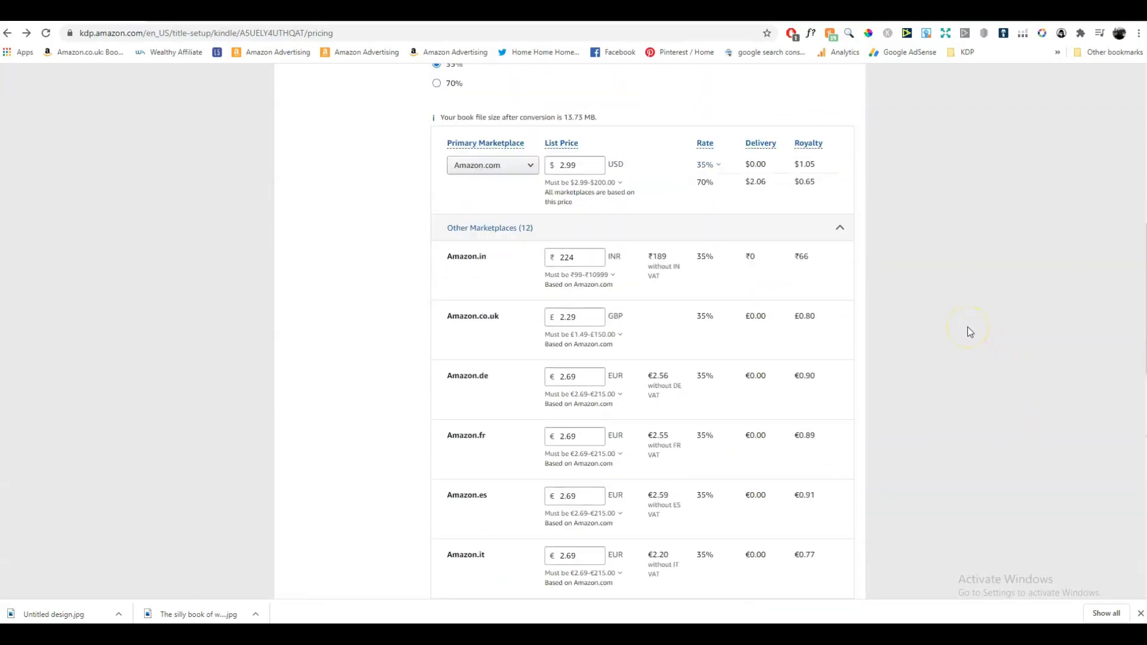
pyautogui.scroll(5, 969, 332)
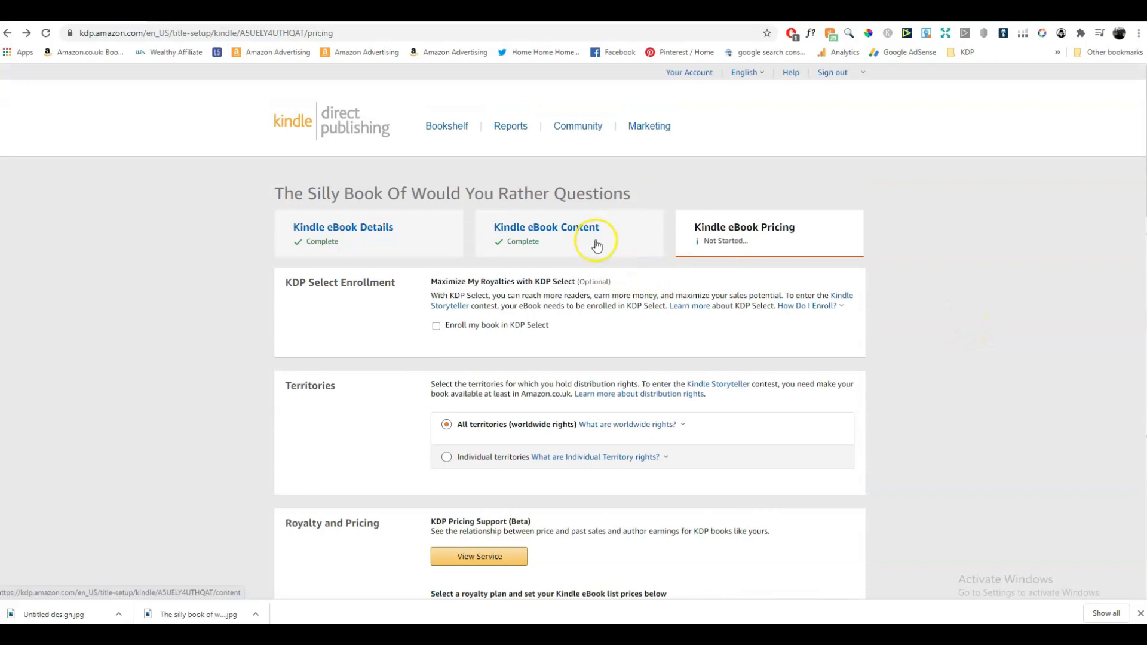
pyautogui.click(583, 237)
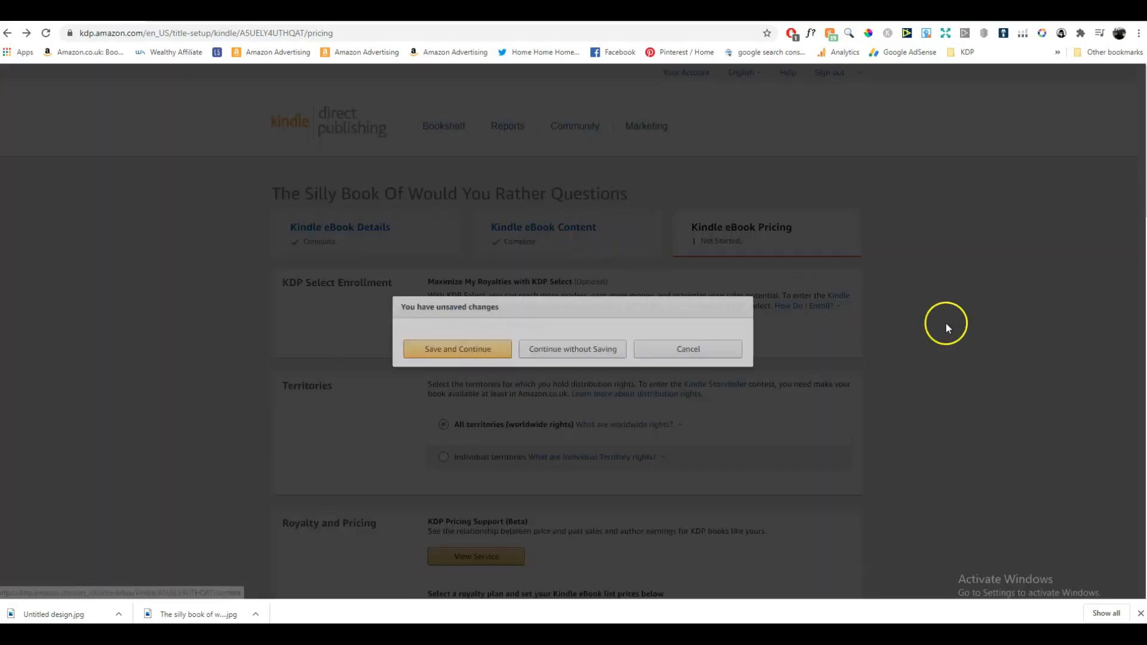
pyautogui.click(461, 351)
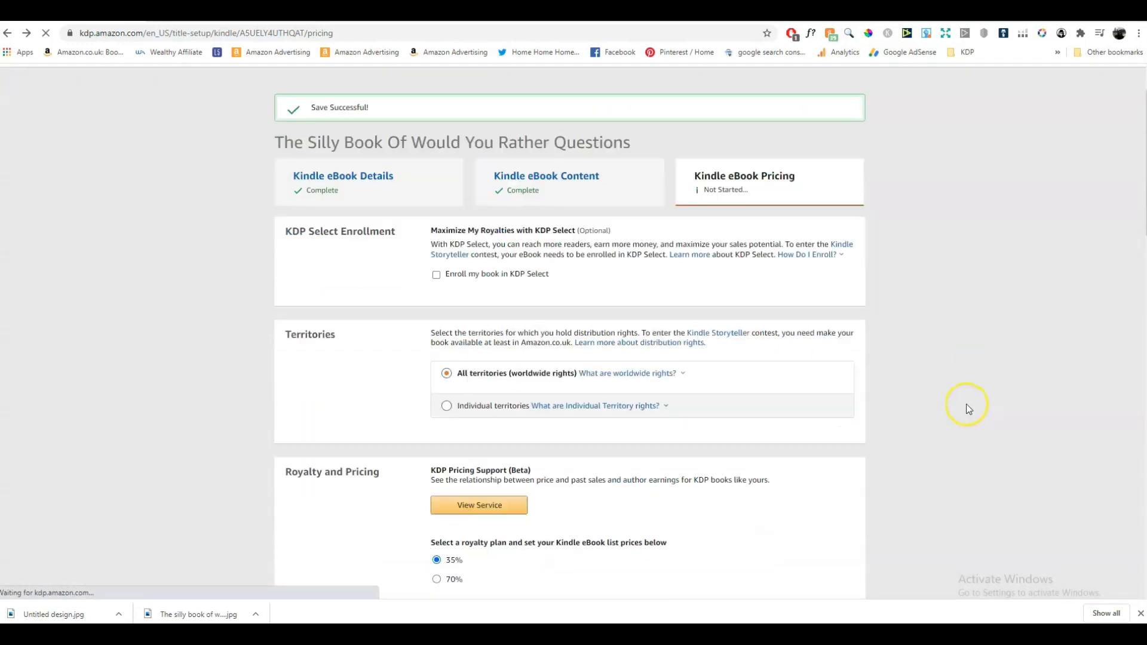
# Launch the online previewer from the Kindle eBook Preview section
pyautogui.scroll(-11, 960, 387)
pyautogui.scroll(1, 958, 385)
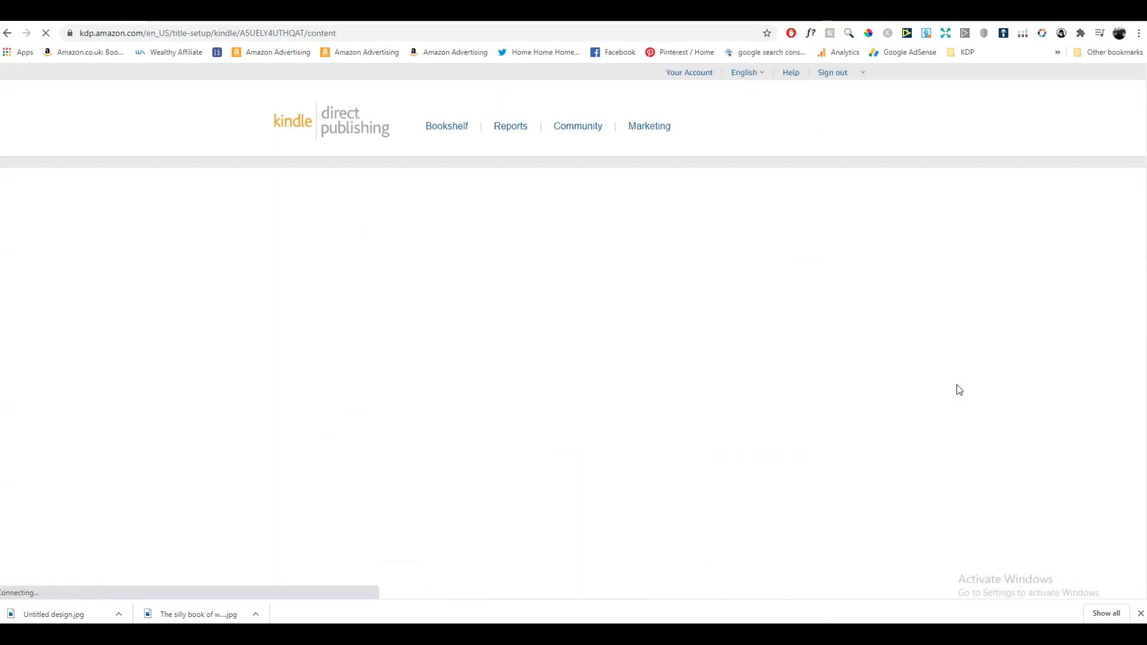
pyautogui.scroll(-10, 958, 388)
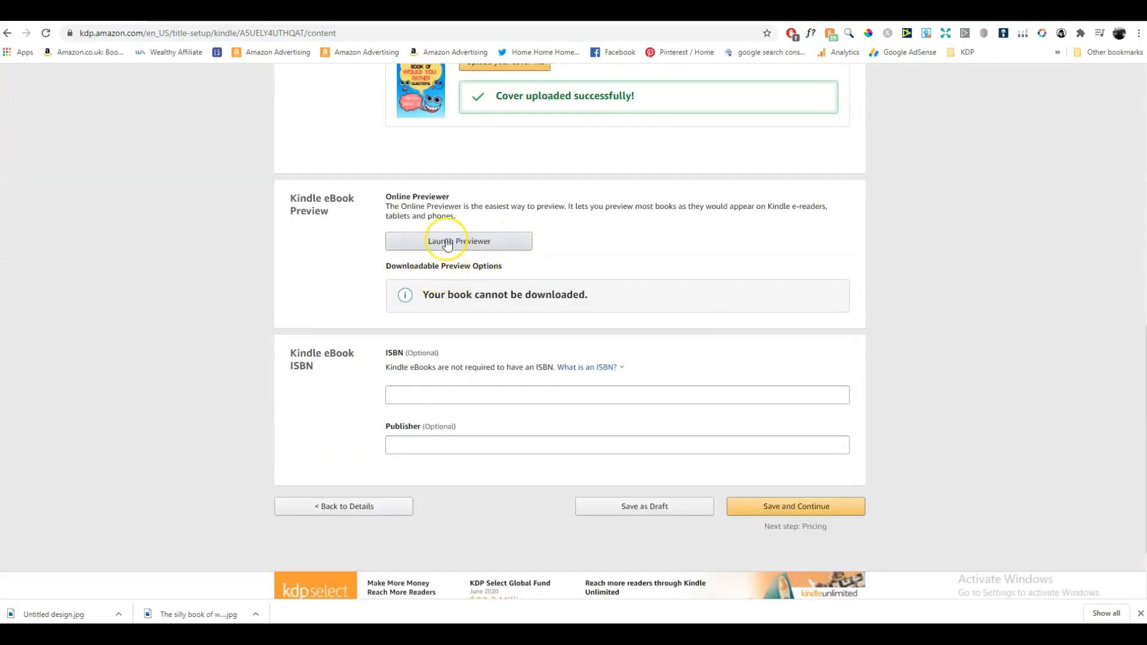
pyautogui.scroll(2, 550, 256)
pyautogui.click(467, 366)
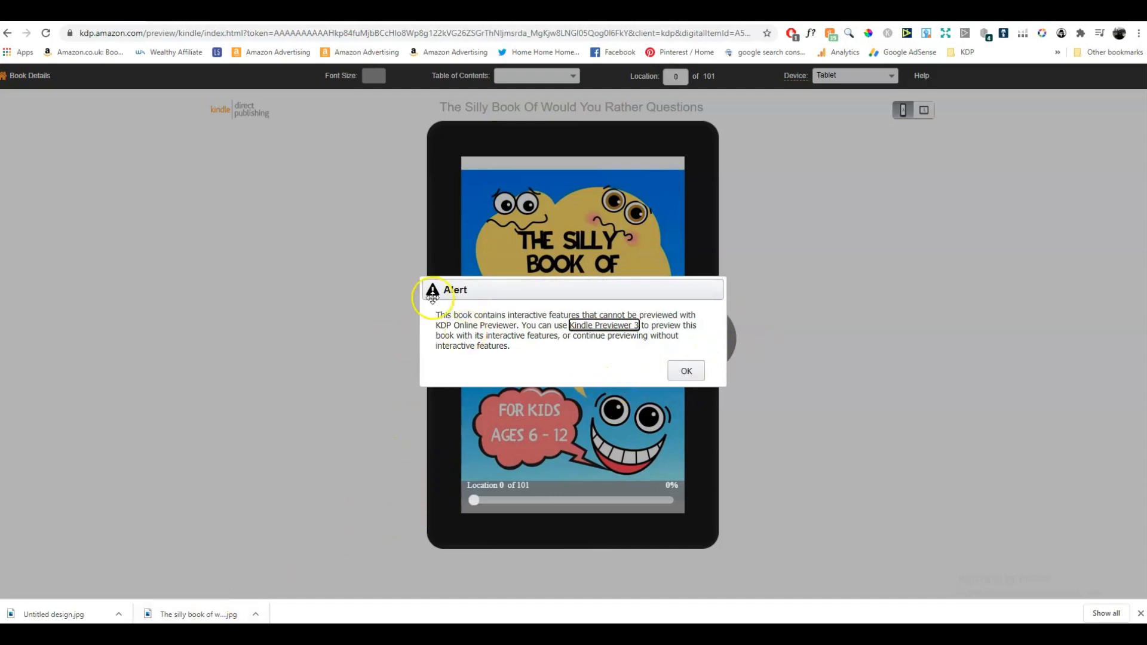
# Dismiss the interactive features alert and page through the book's cover and opening pages in the tablet preview
pyautogui.click(686, 372)
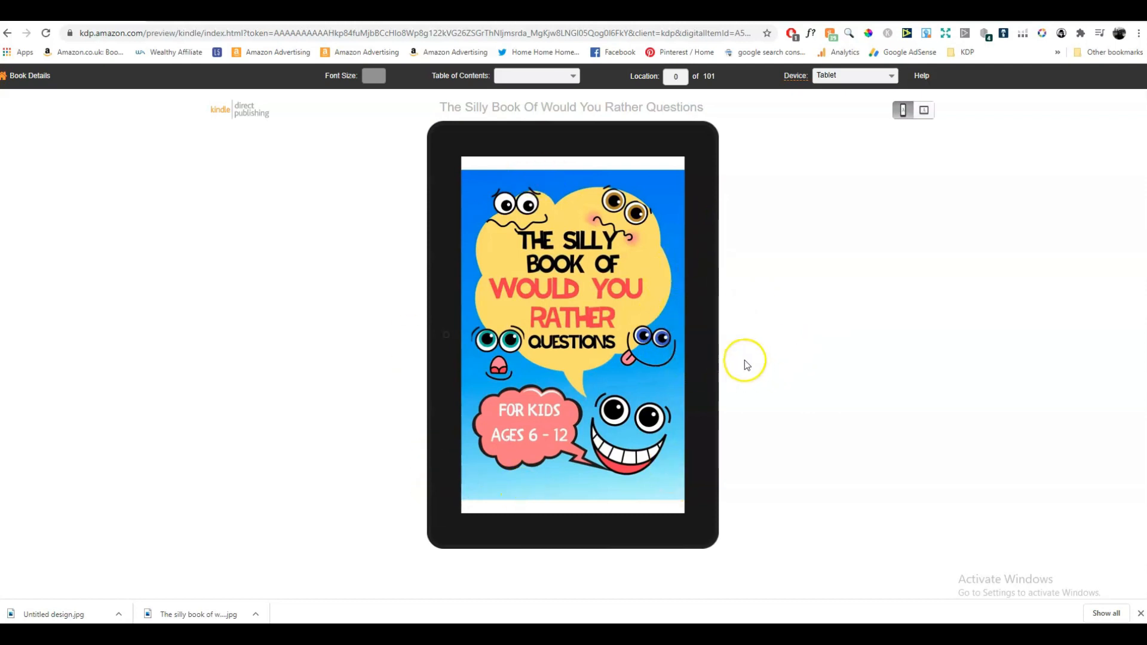
pyautogui.click(708, 345)
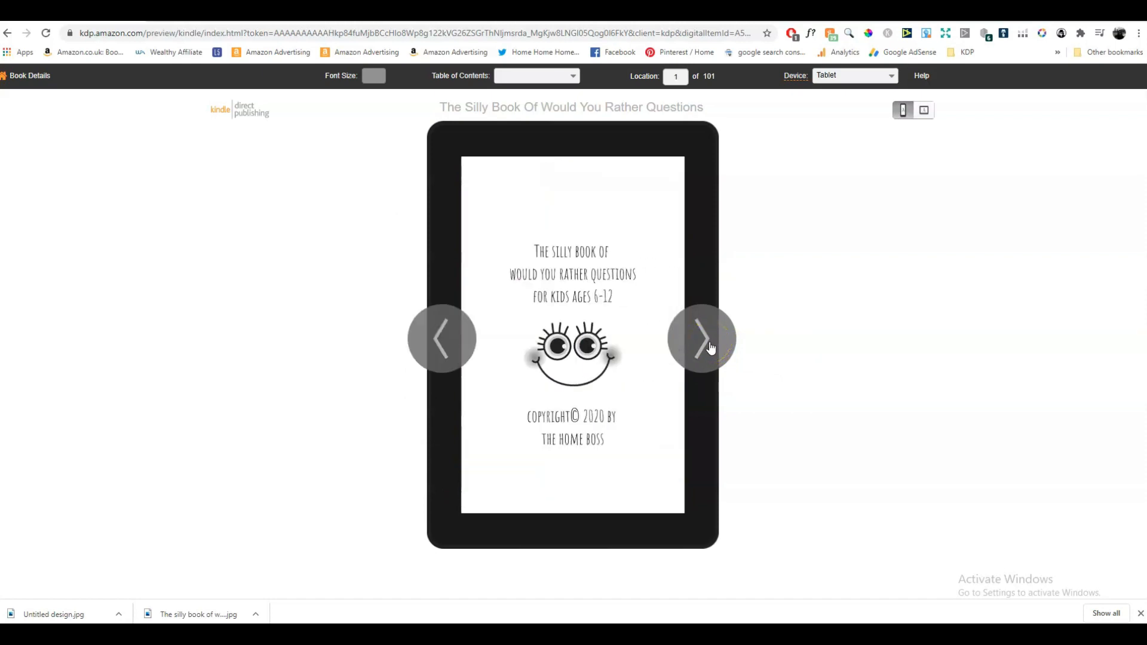
pyautogui.click(710, 347)
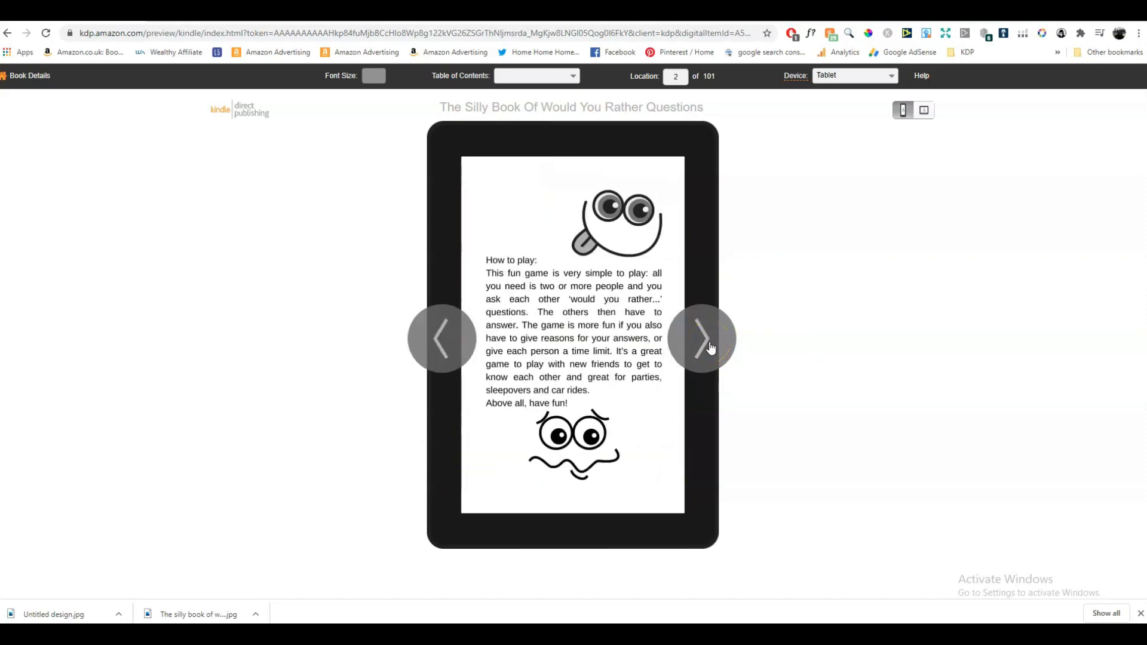
pyautogui.click(710, 346)
pyautogui.click(710, 345)
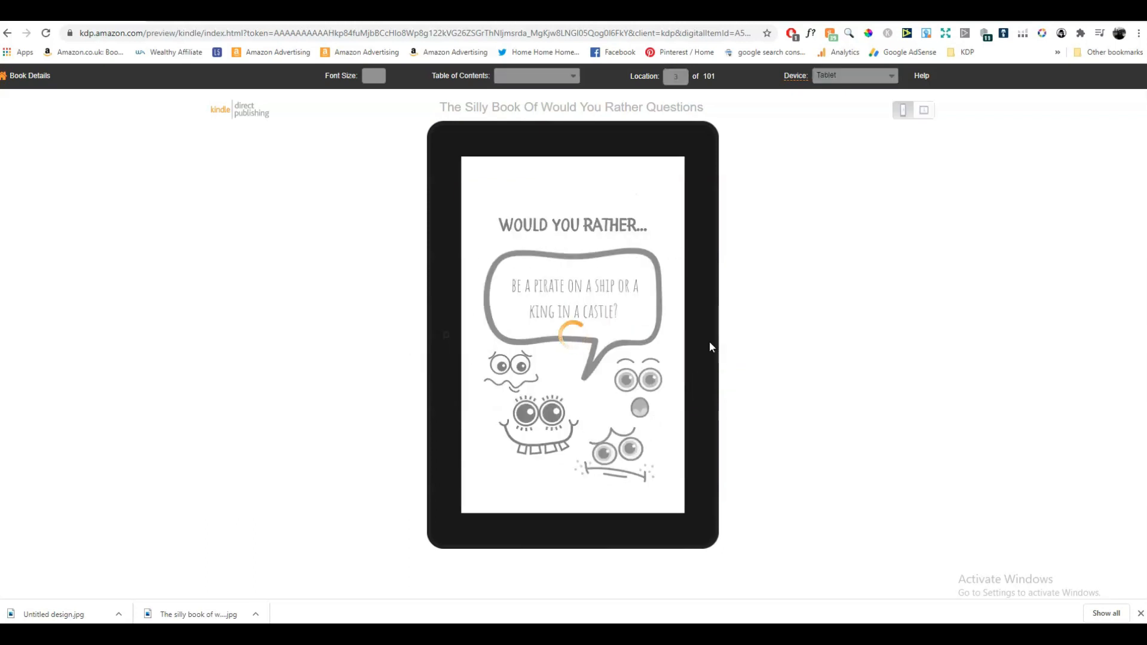
pyautogui.click(710, 346)
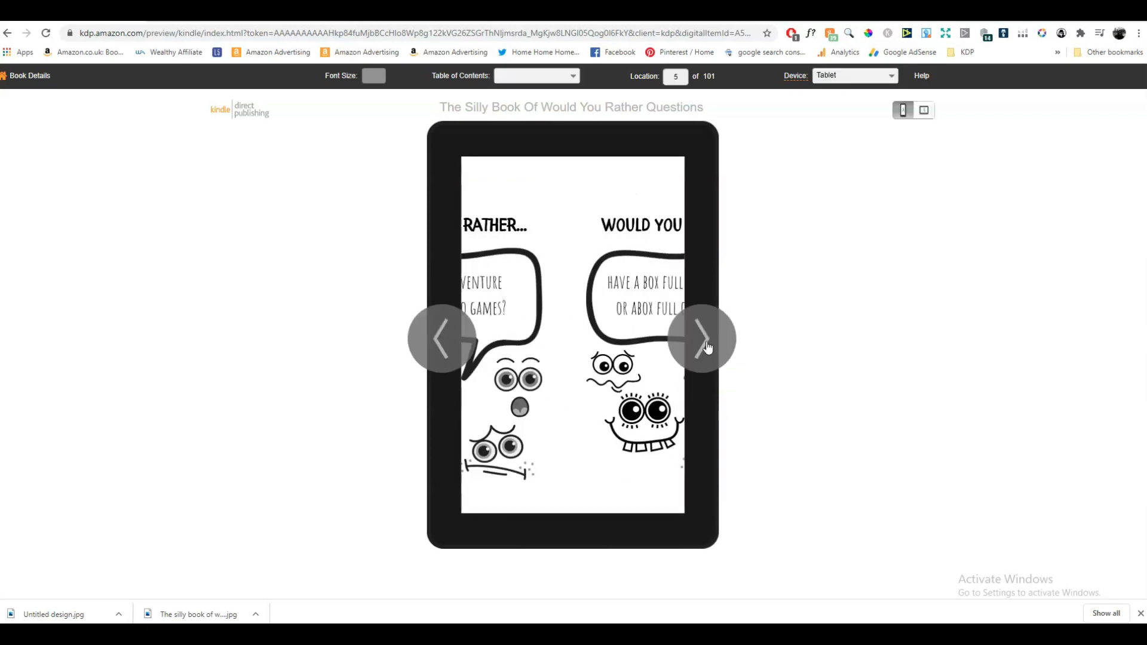
# Leave the previewer for the book's content page, save it and continue to the Kindle eBook Pricing page
pyautogui.click(32, 82)
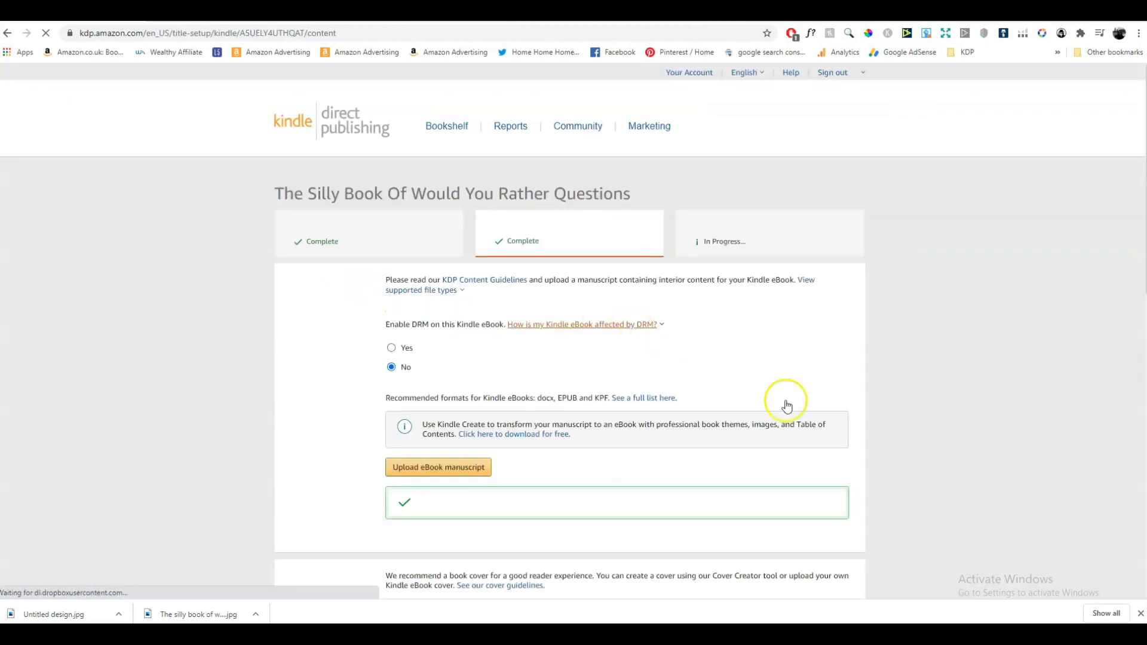
pyautogui.scroll(-6, 953, 343)
pyautogui.scroll(-6, 958, 336)
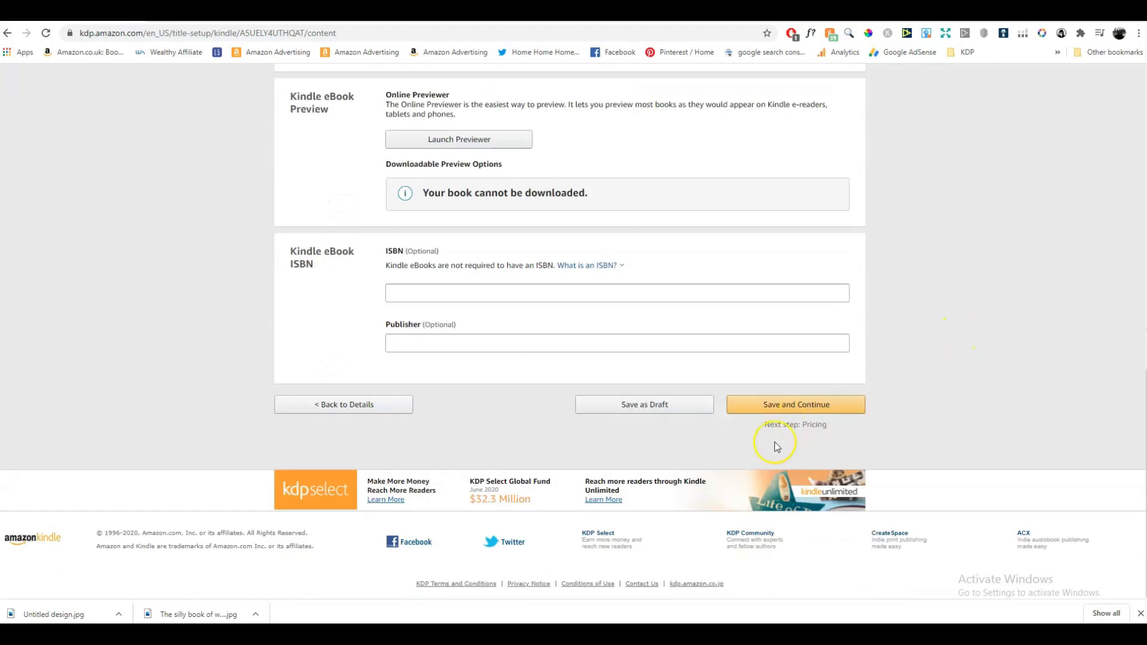
pyautogui.click(783, 408)
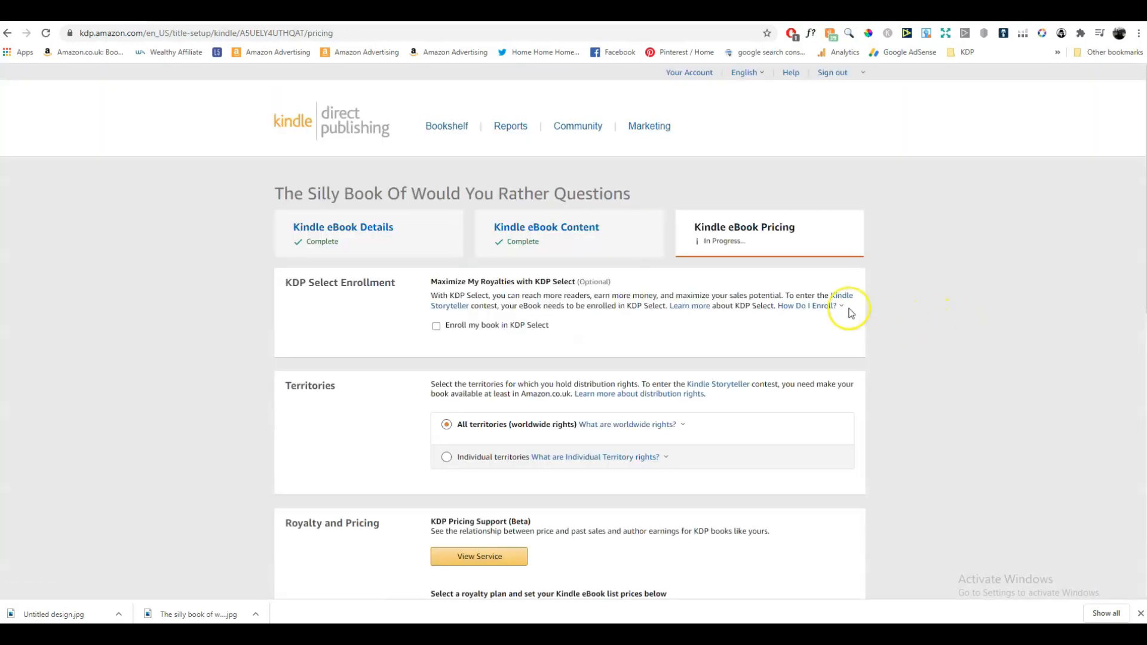
# Review the royalty, pricing and lending settings and publish the Kindle eBook
pyautogui.scroll(-2, 851, 313)
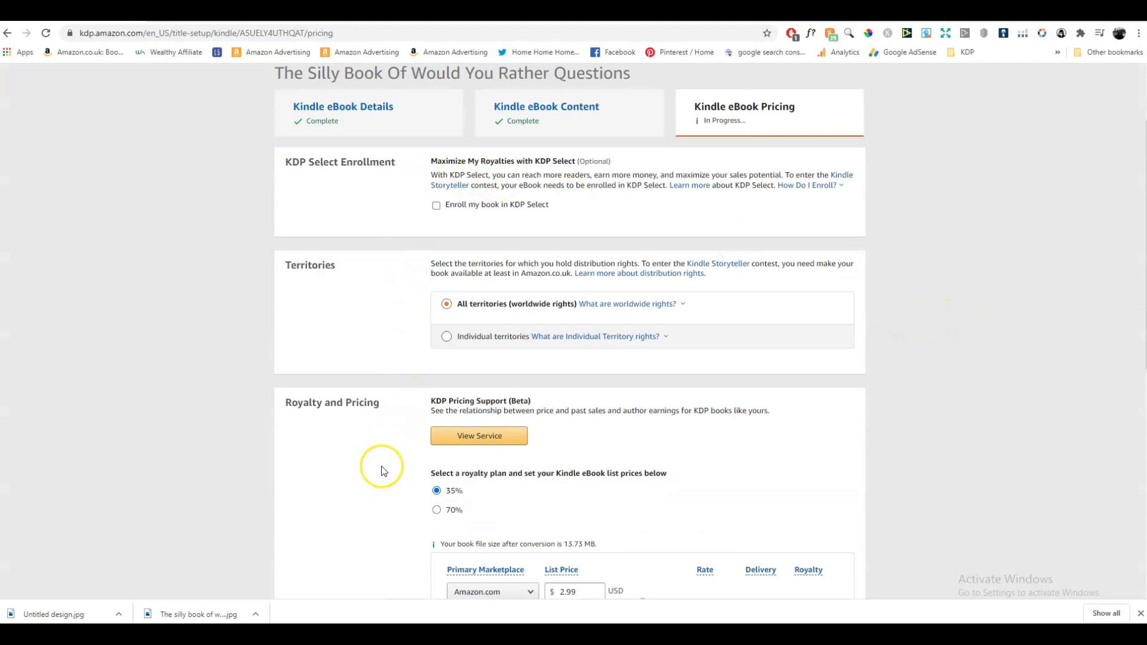
pyautogui.scroll(-8, 381, 466)
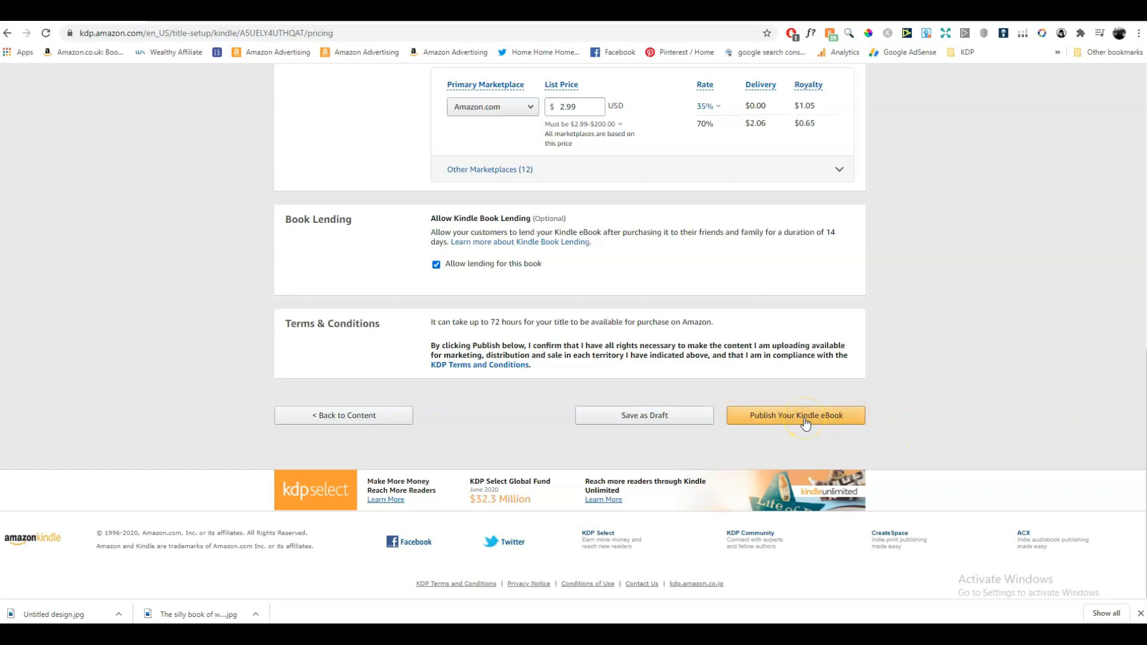
pyautogui.click(805, 421)
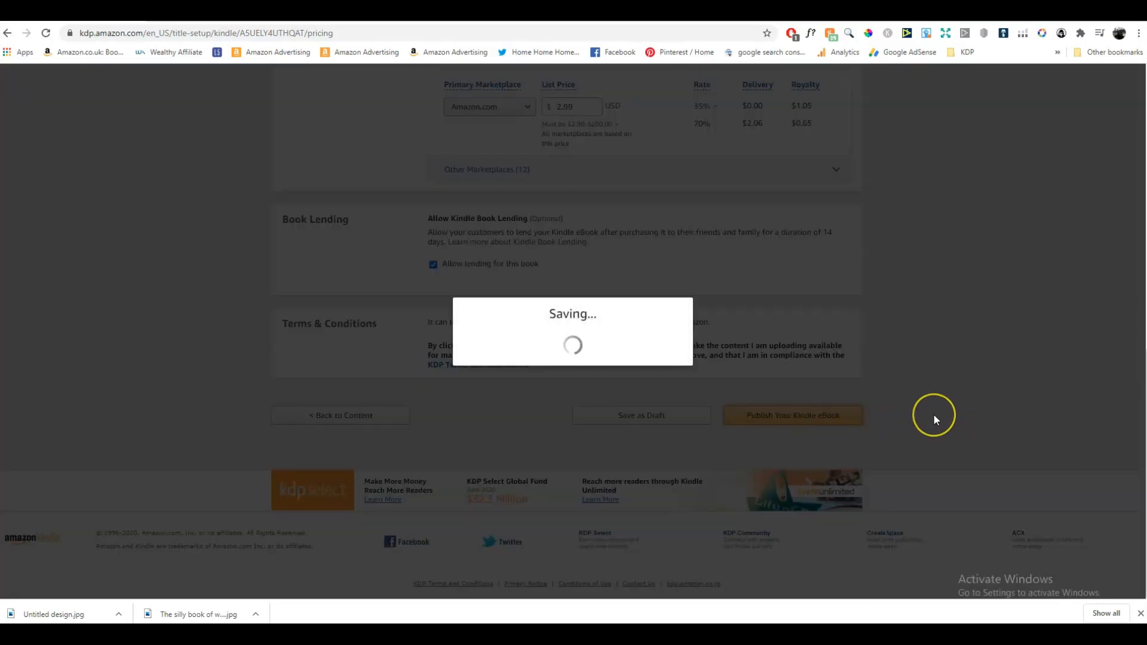